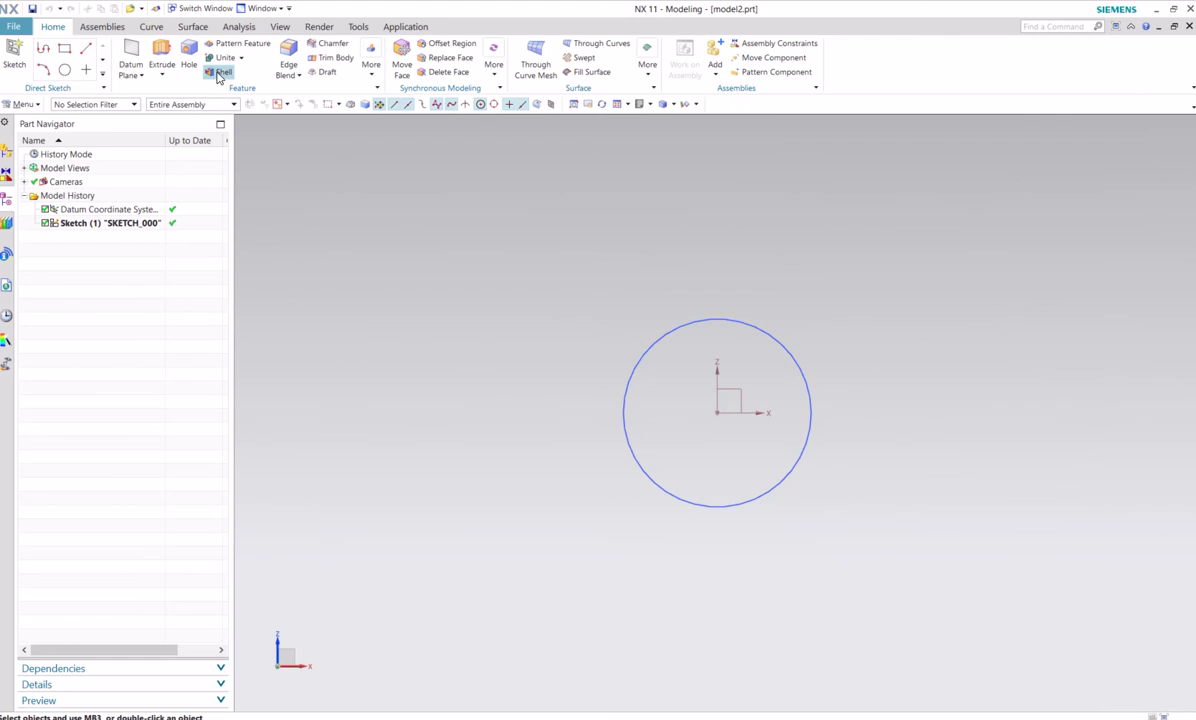
Create a new part named LinkInner2 from the Model template in inches, in the Chain folder.
left_click(12, 28)
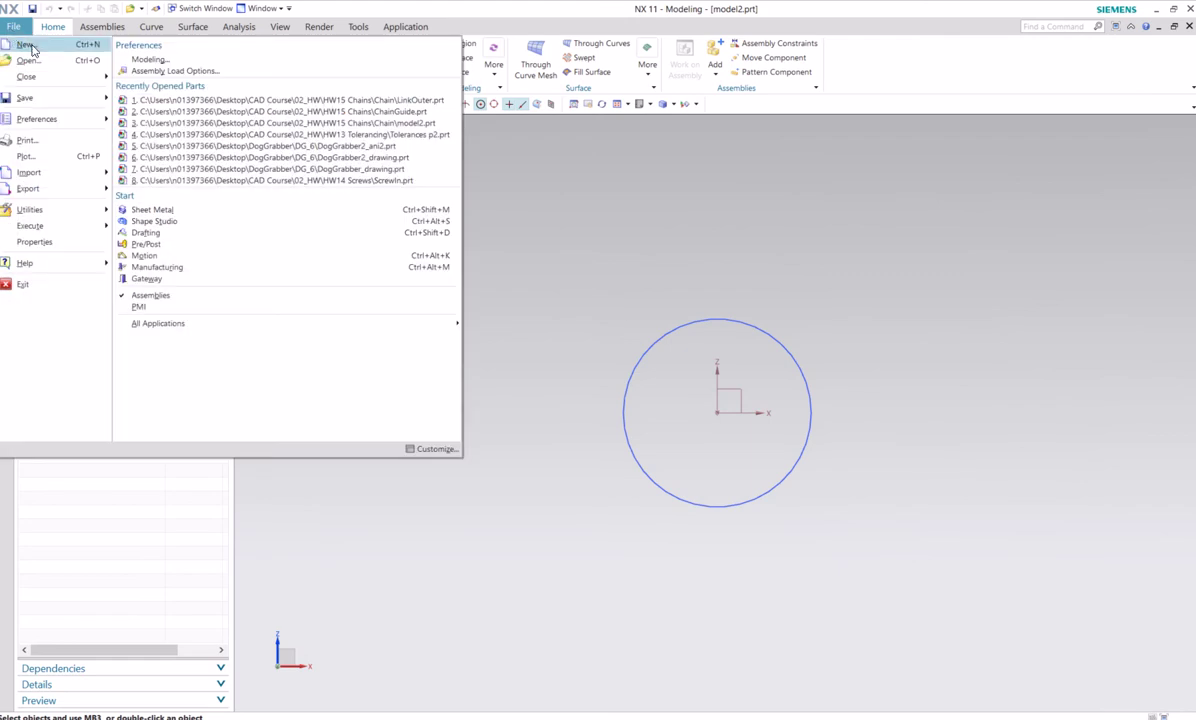
left_click(22, 44)
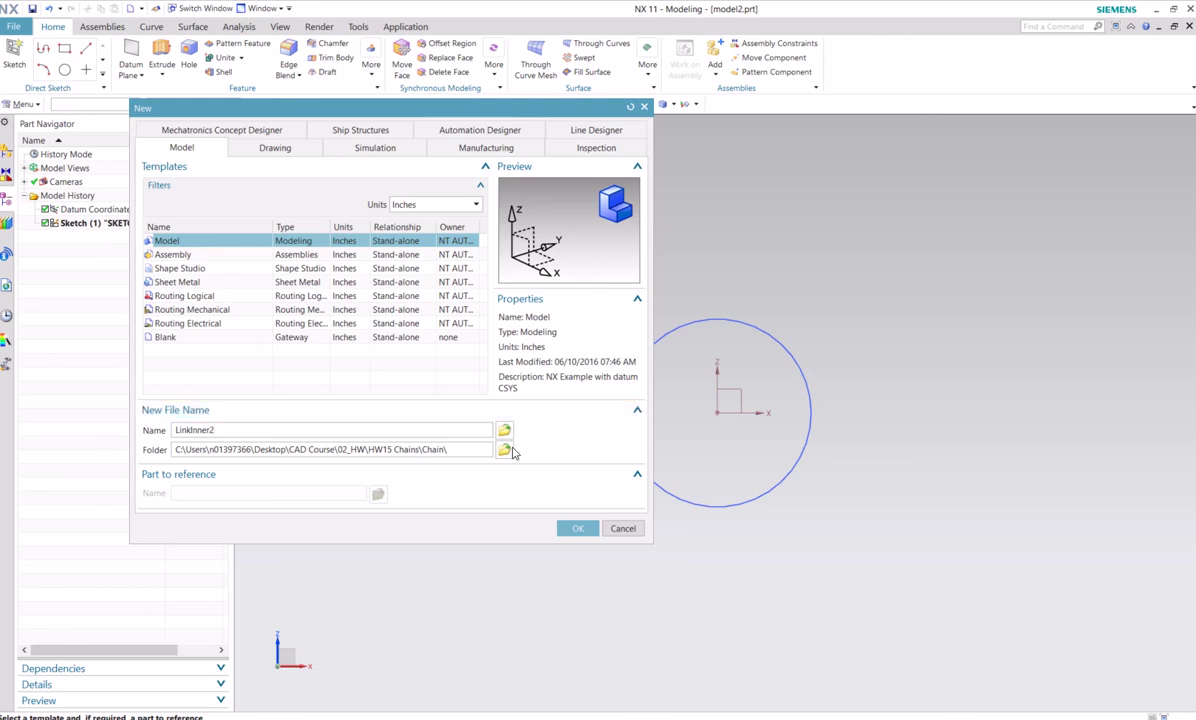
left_click(575, 528)
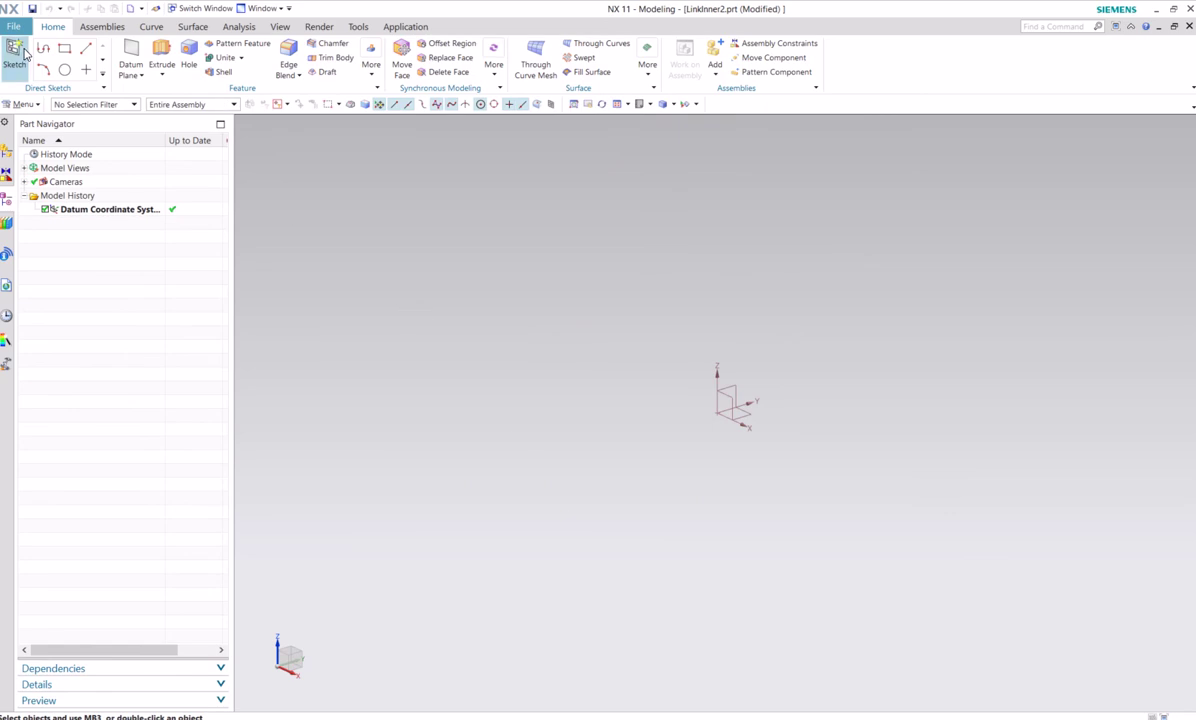
Start a sketch on the XZ plane of the datum coordinate system.
left_click(14, 52)
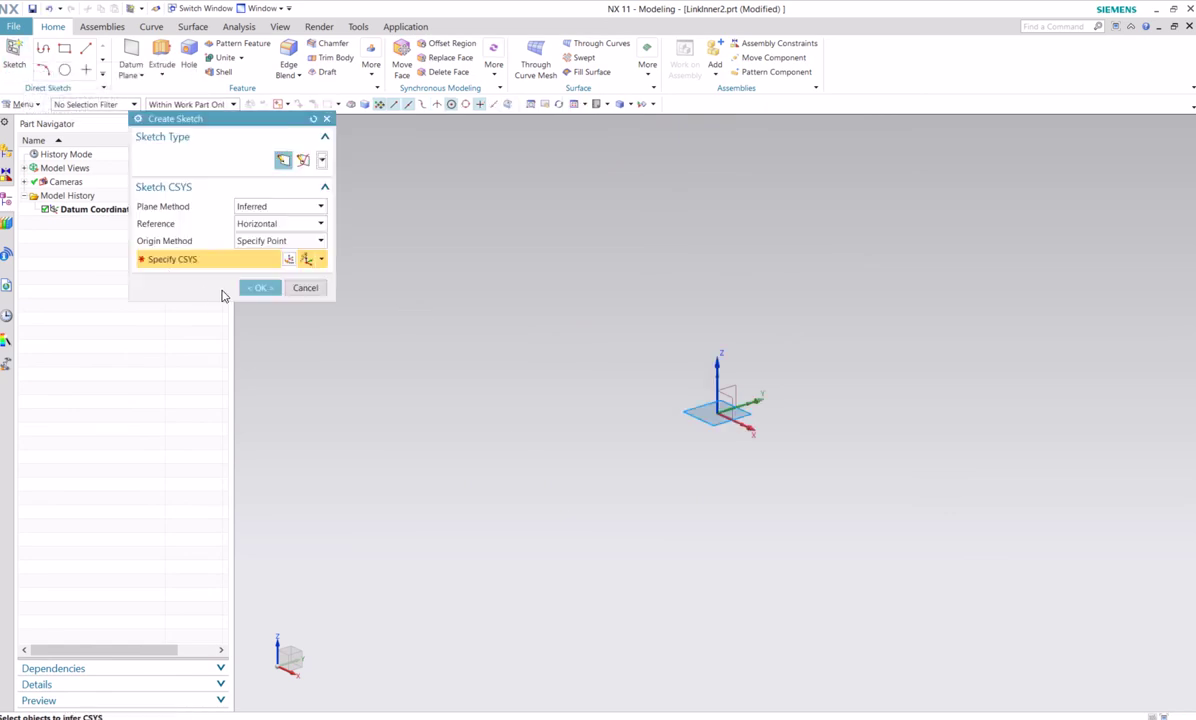
left_click(726, 400)
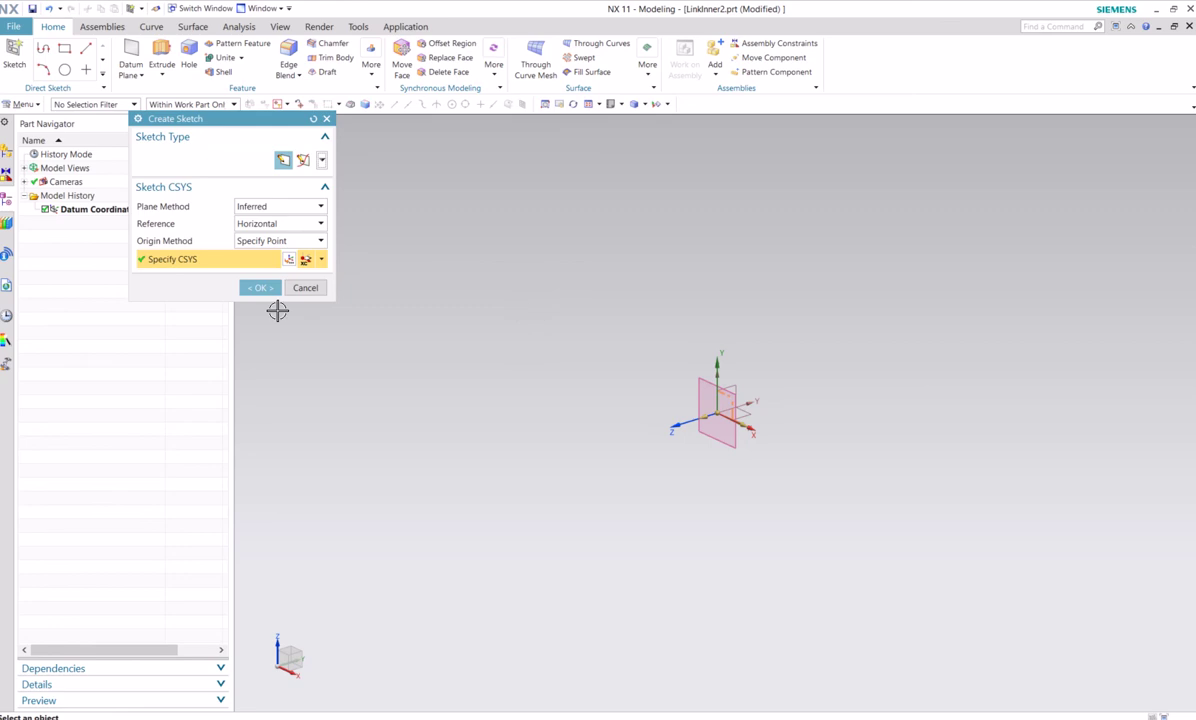
left_click(259, 288)
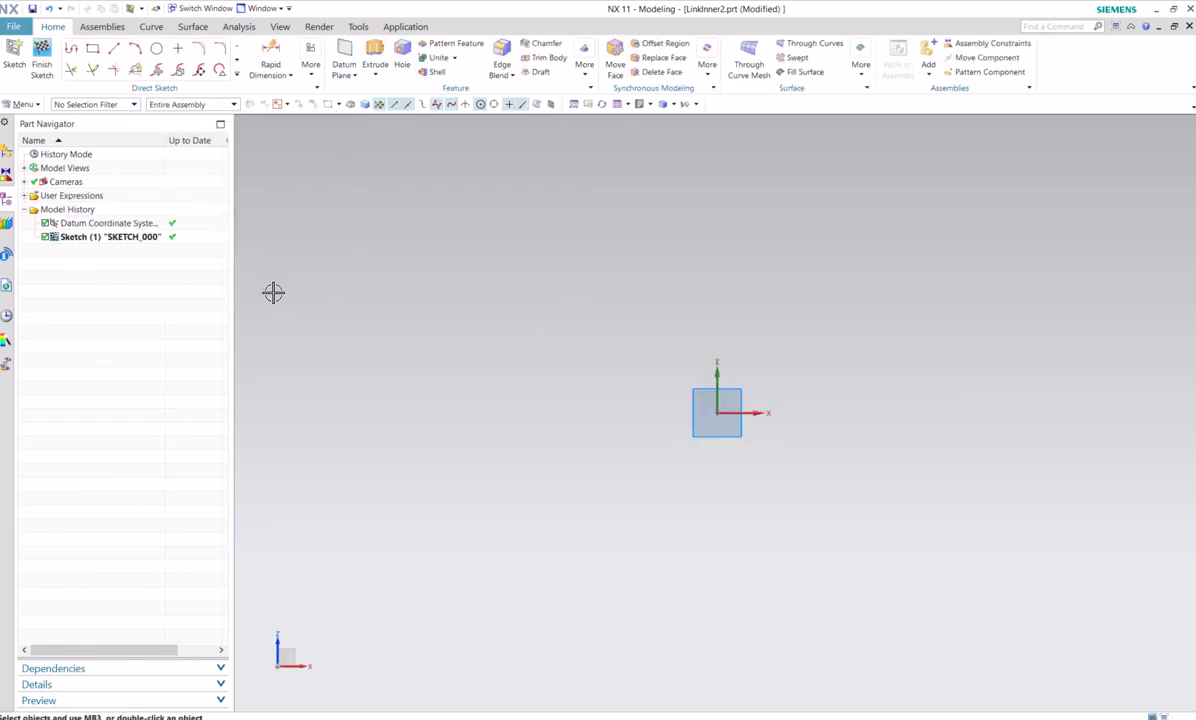
Draw a circle with a diameter of 1/8 in centred on the sketch origin.
left_click(155, 48)
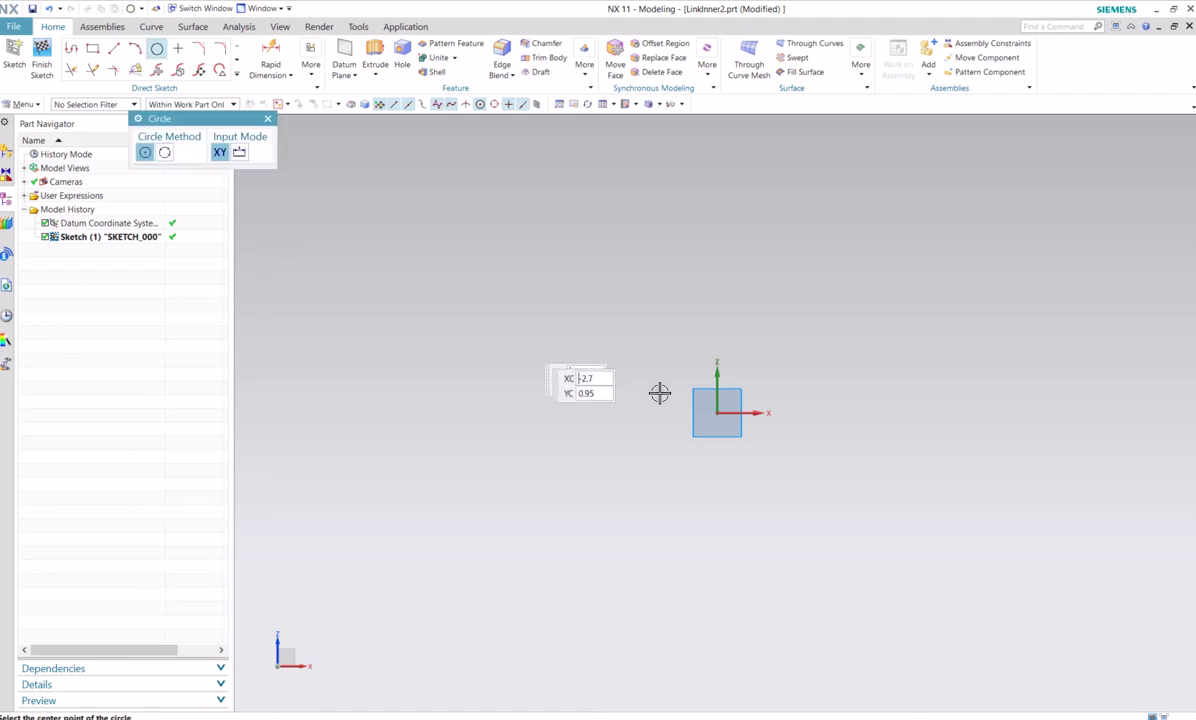
left_click(716, 412)
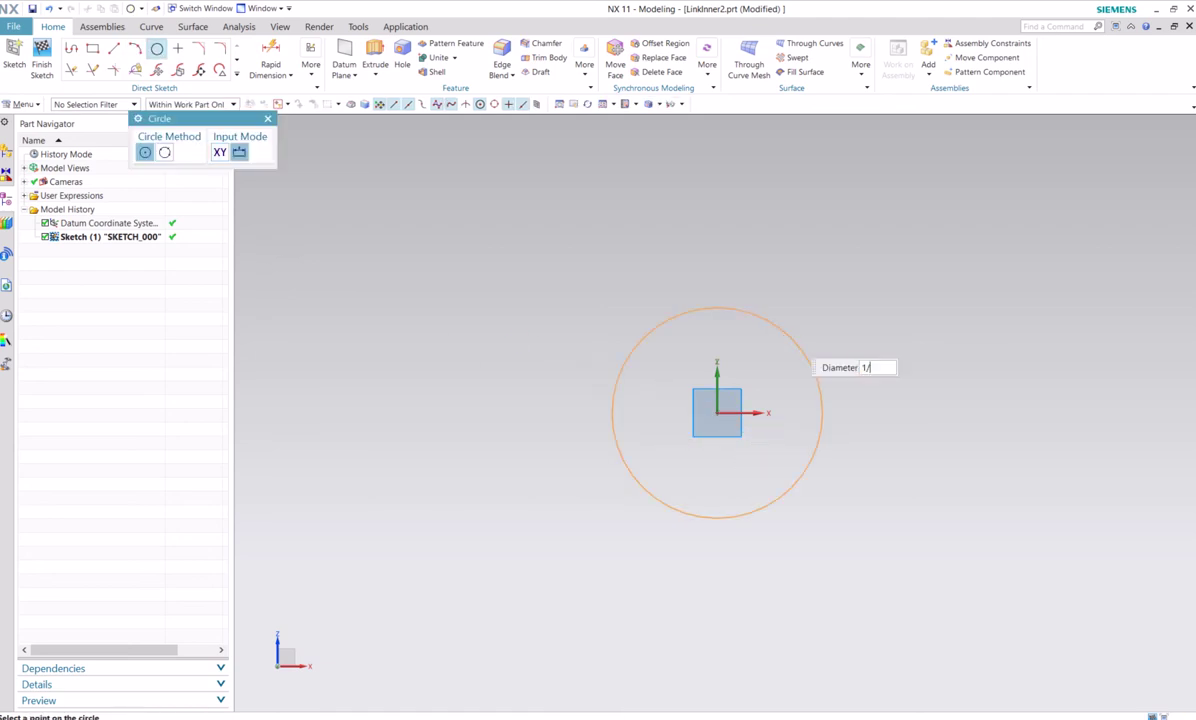
type("1/8")
key("Return")
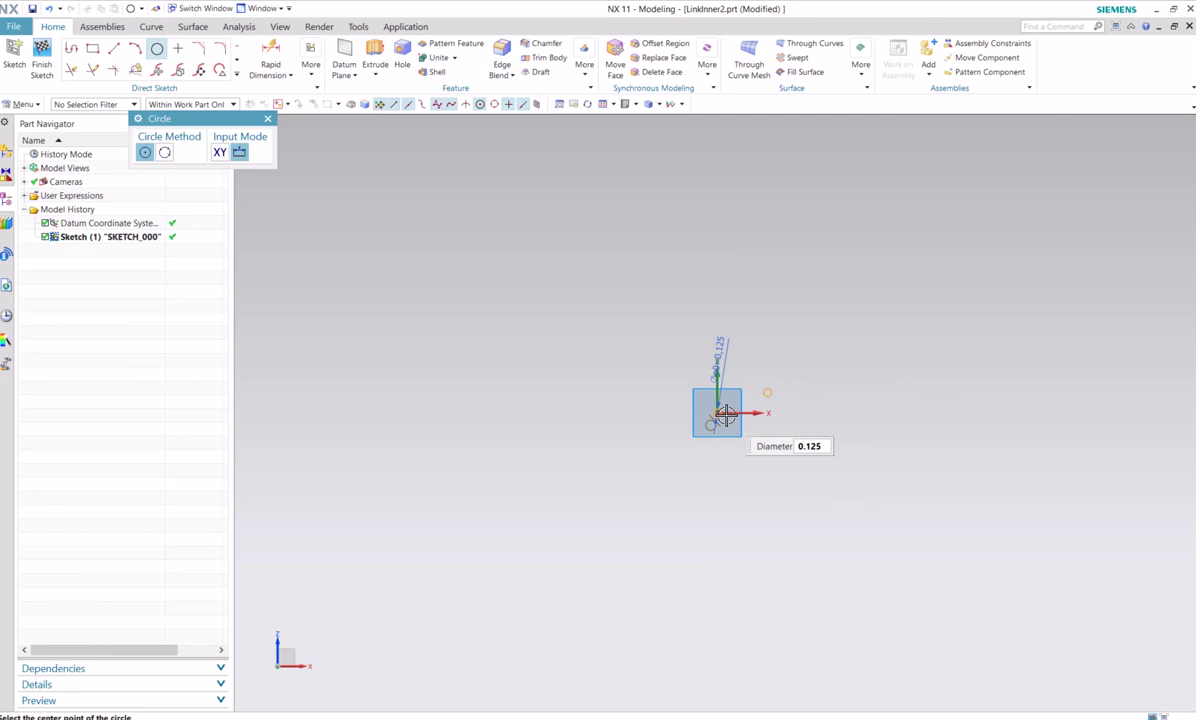
key("Escape")
key("ctrl+q")
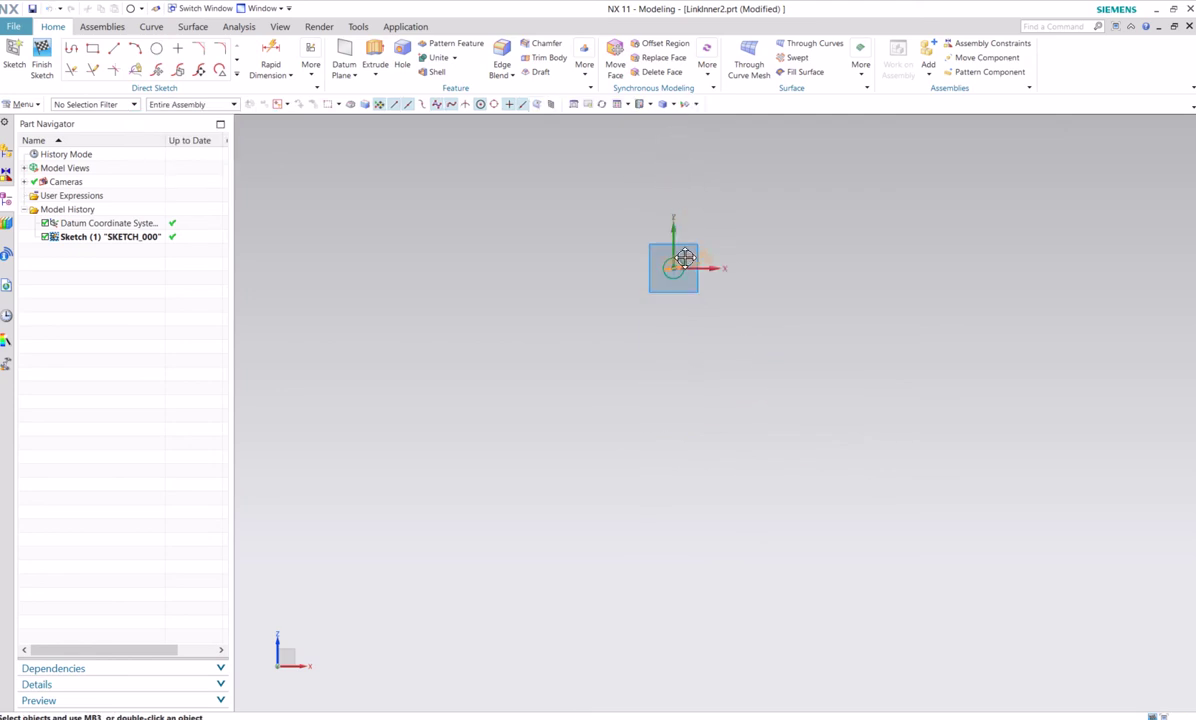
Draw a concentric circle with a diameter of 1/4 in around the small circle at the origin.
scroll(685, 258, "up", 5)
scroll(688, 259, "down", 2)
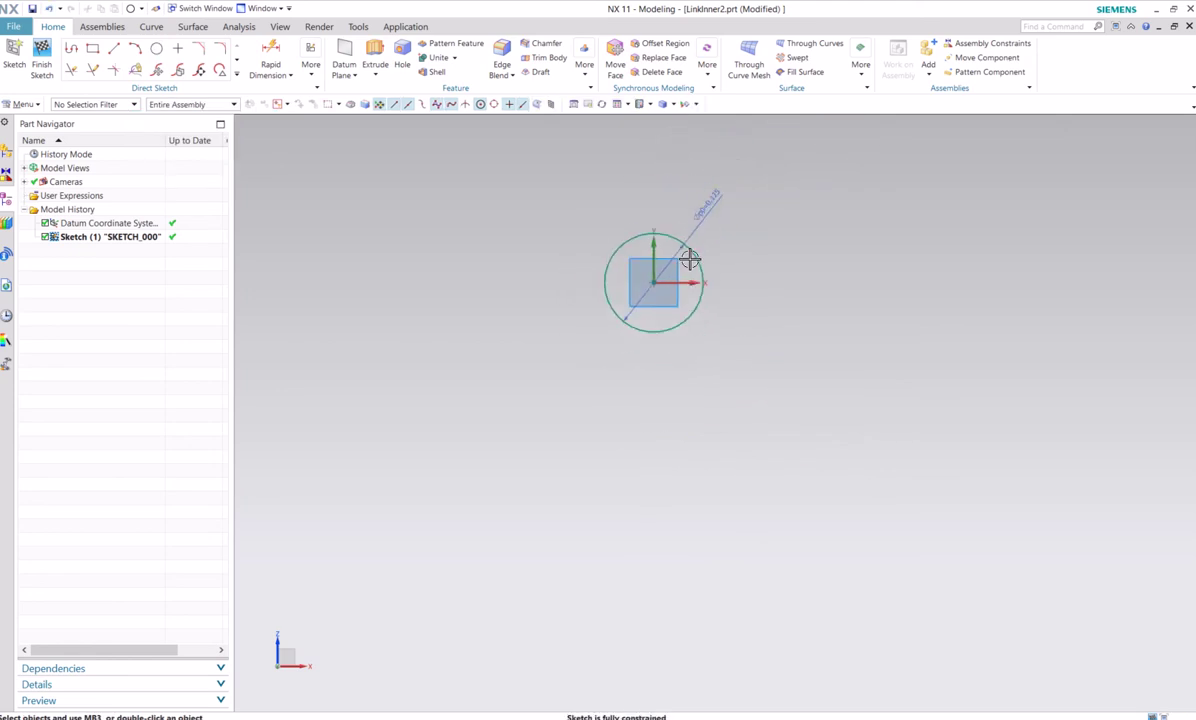
middle_click_drag(756, 267, 729, 329, "shift")
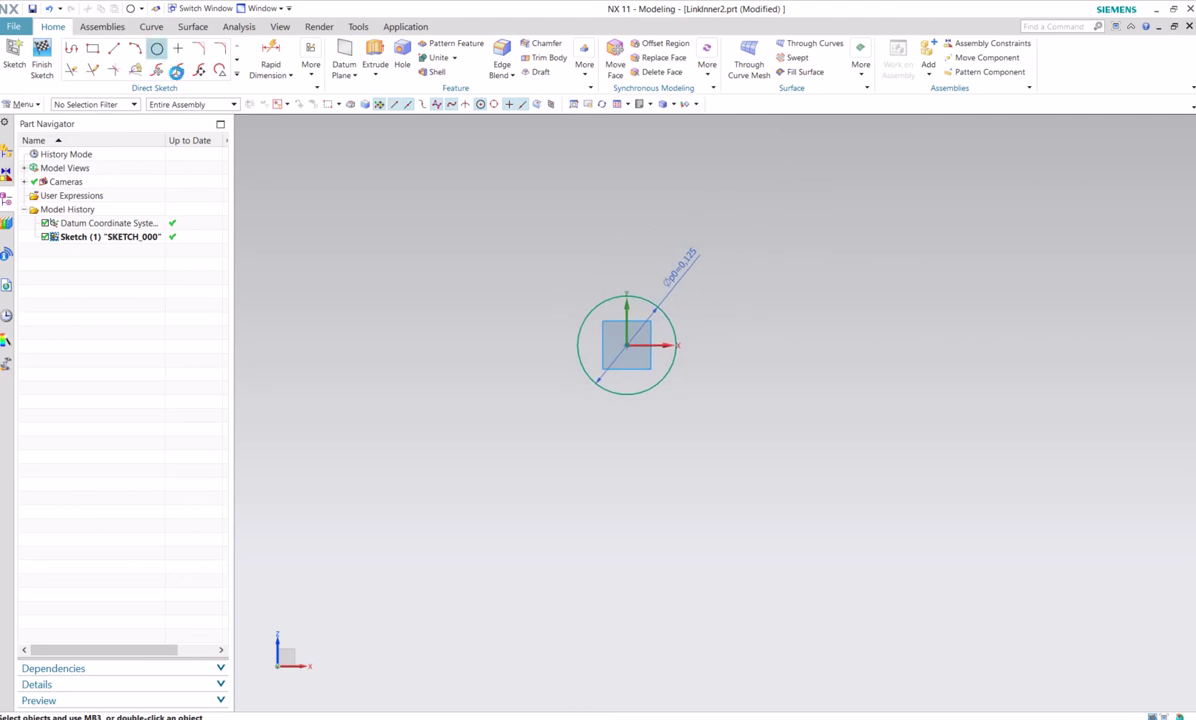
left_click(626, 345)
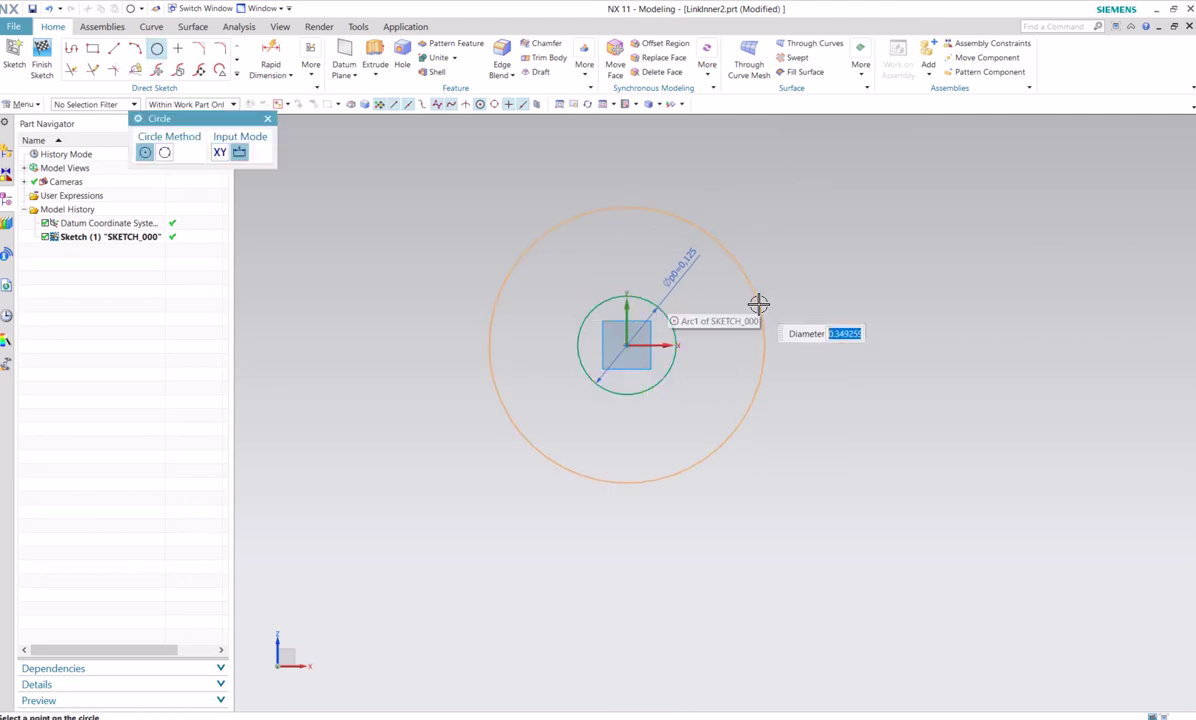
type("1/4")
key("Return")
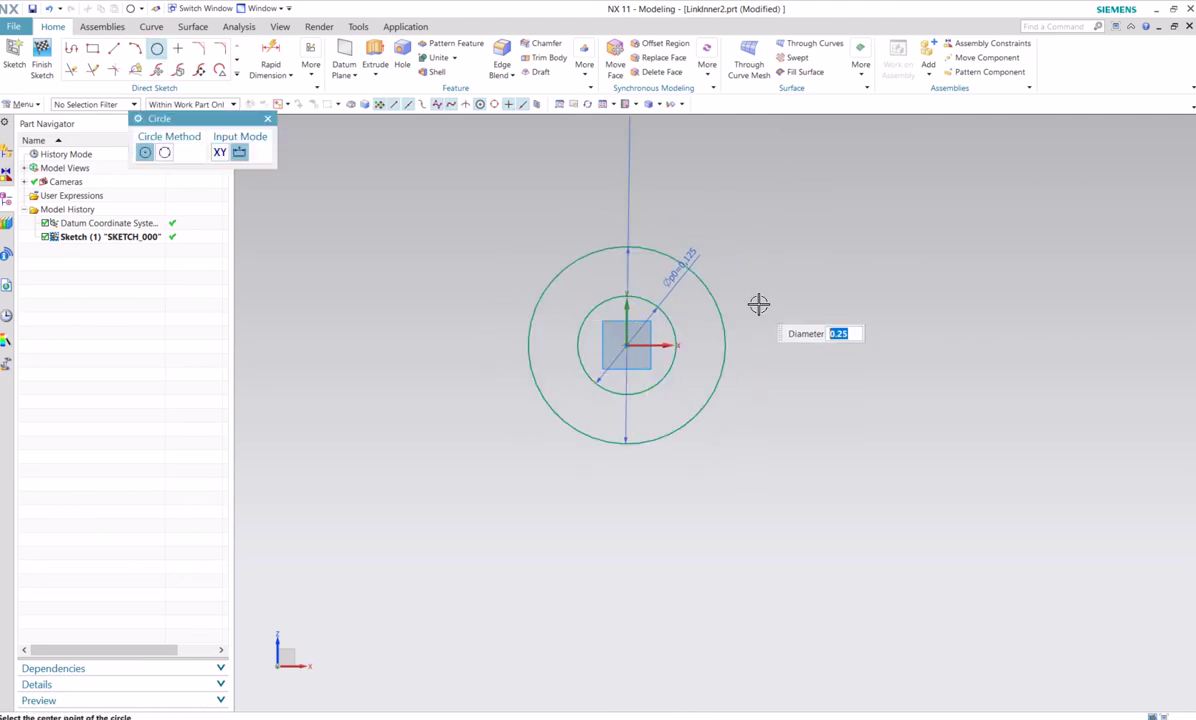
key("Escape")
Draw a horizontal line 0.5 in long from the circles' centre in the positive X direction.
scroll(762, 303, "down", 1)
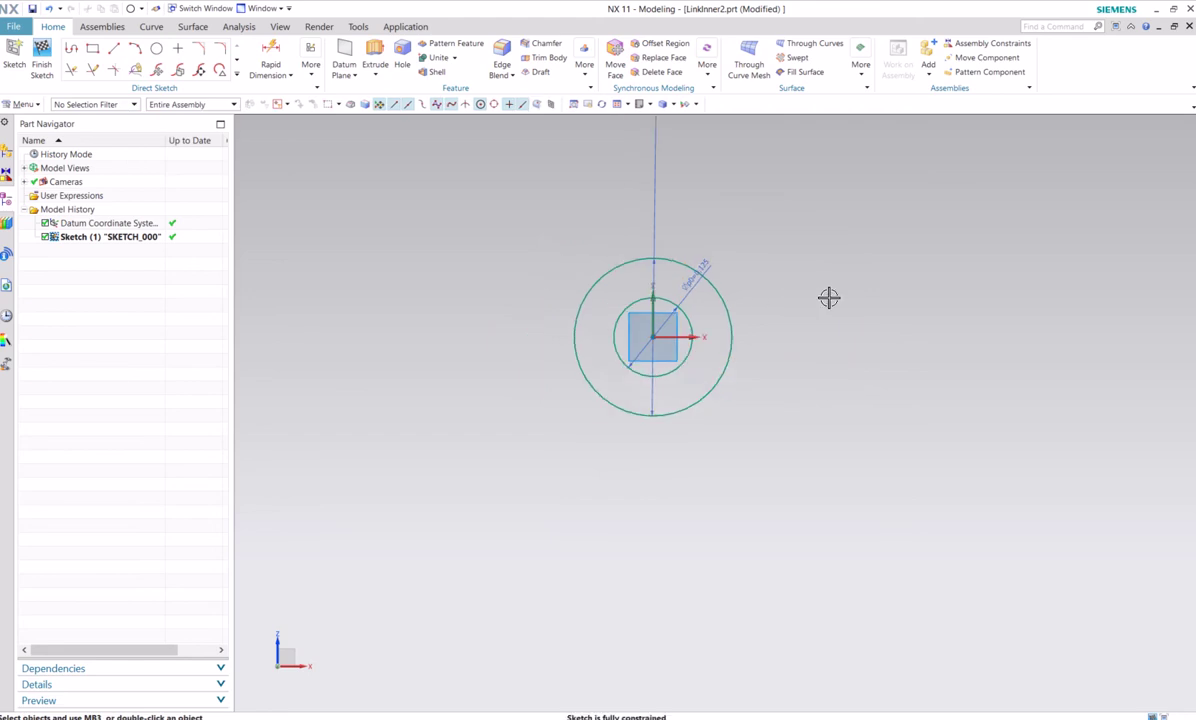
middle_click_drag(882, 345, 725, 388, "shift")
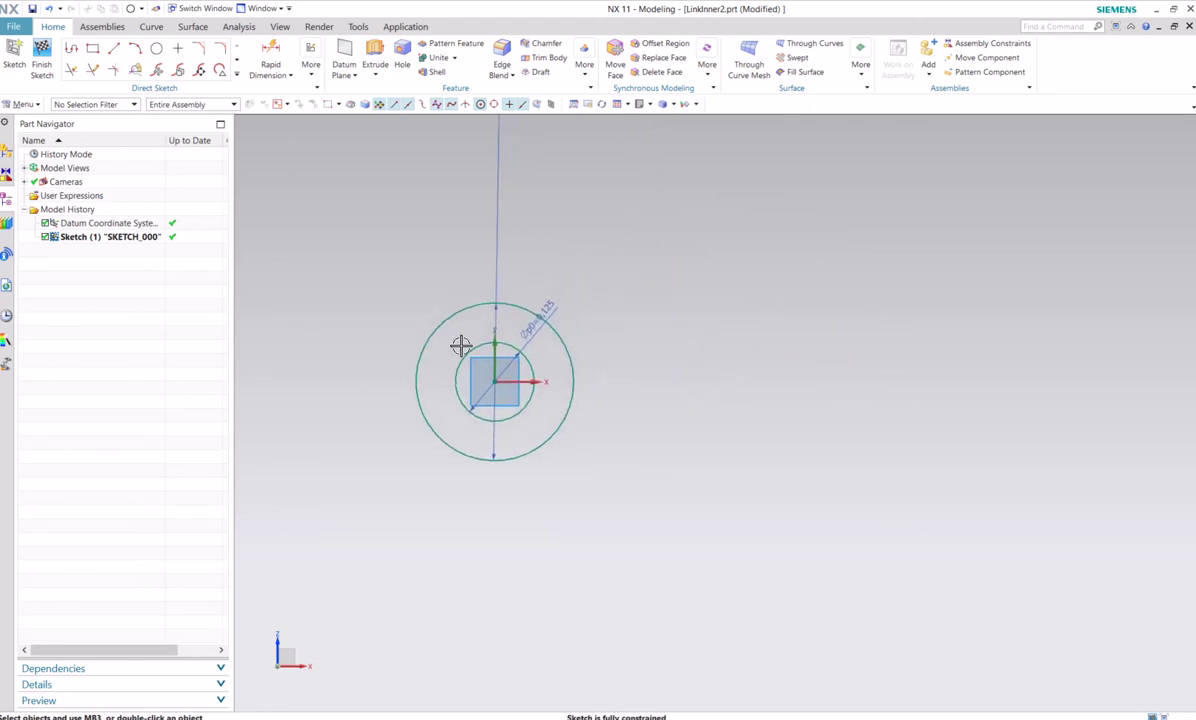
left_click(113, 48)
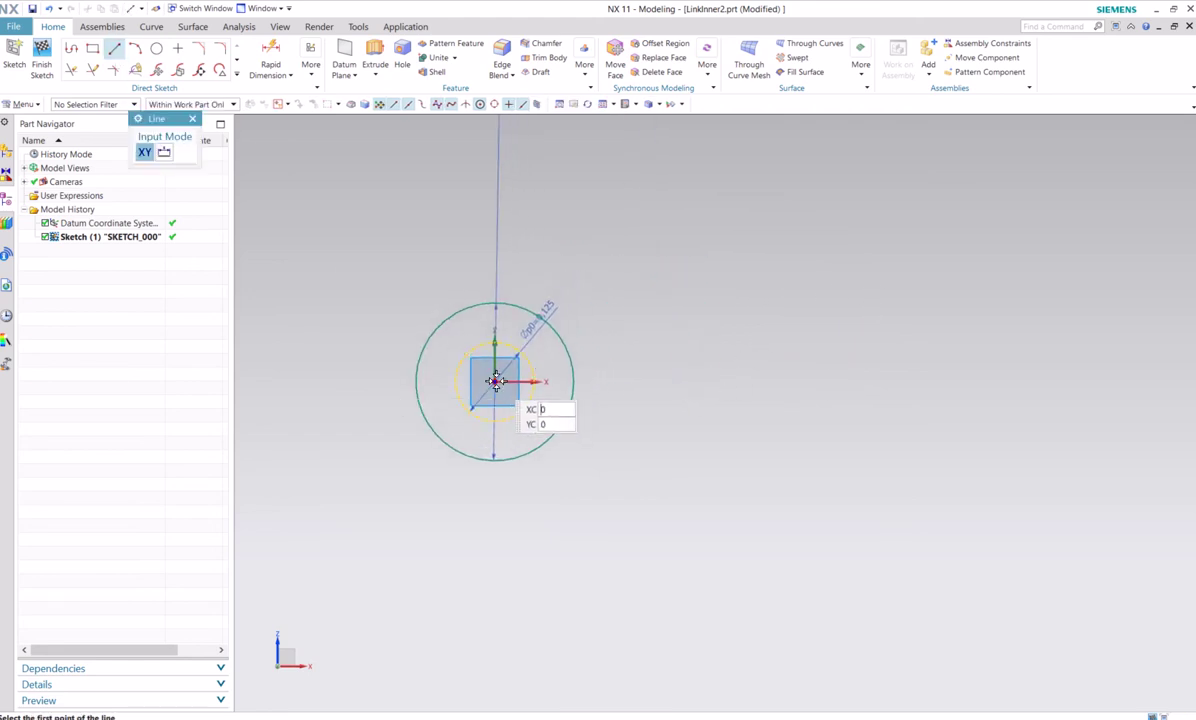
left_click(545, 381)
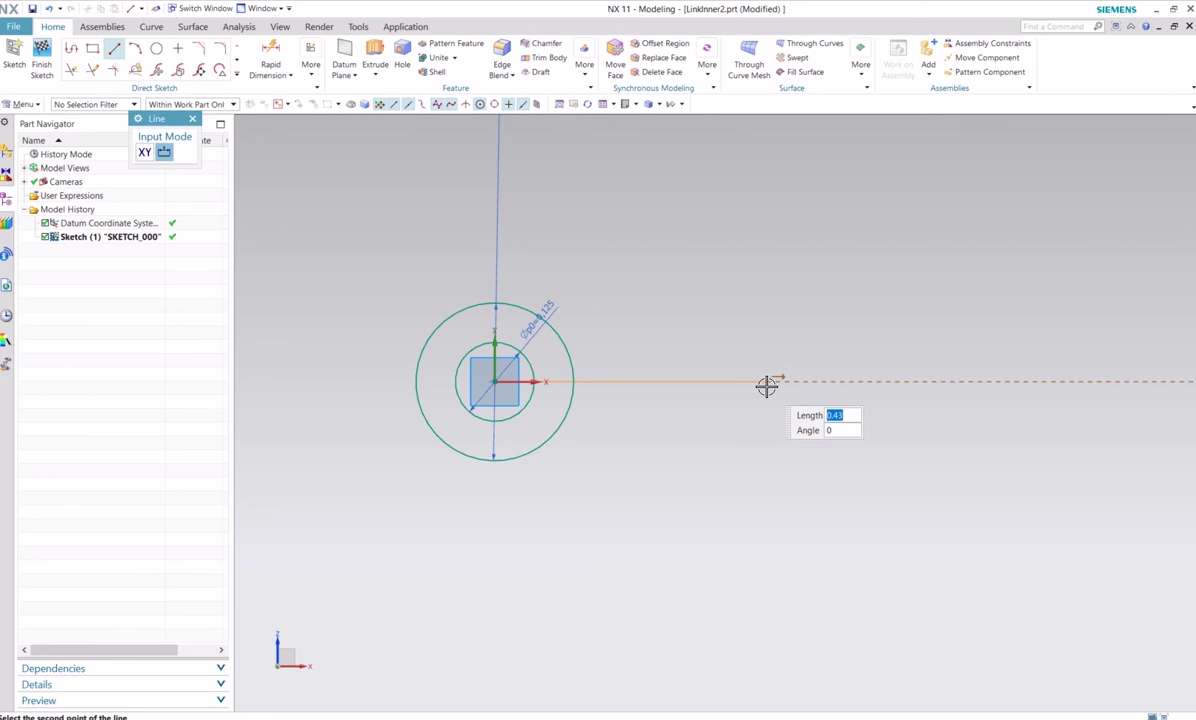
key("Return")
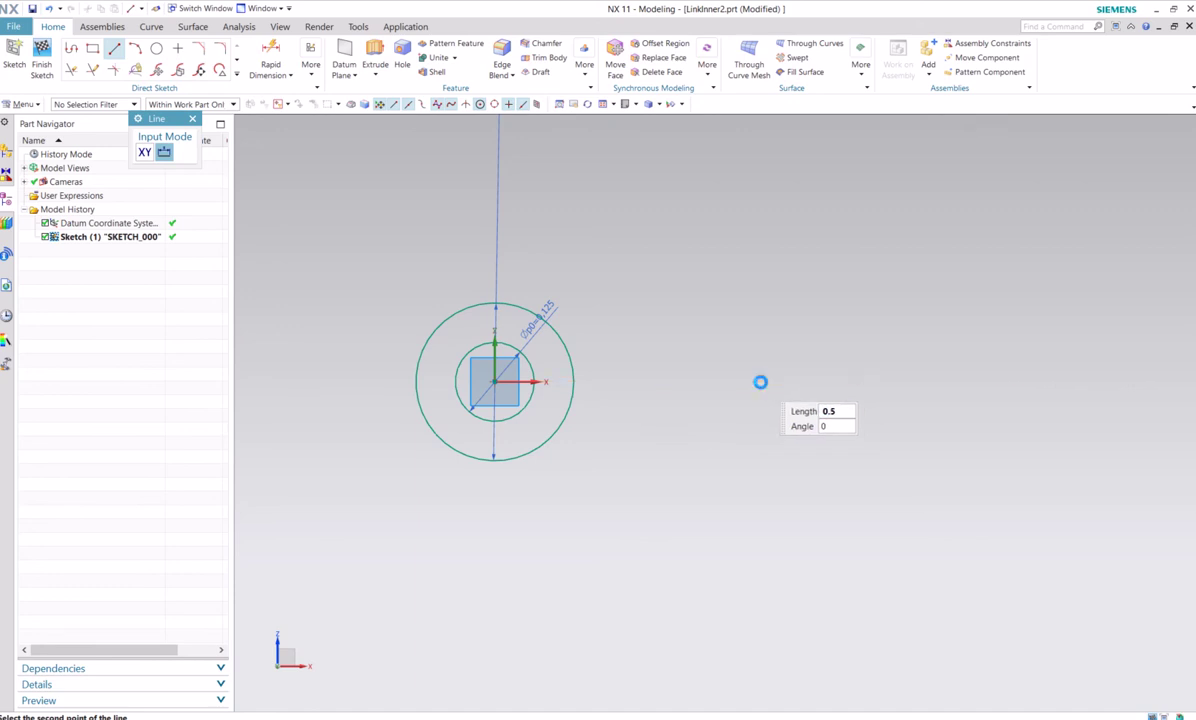
key("Escape")
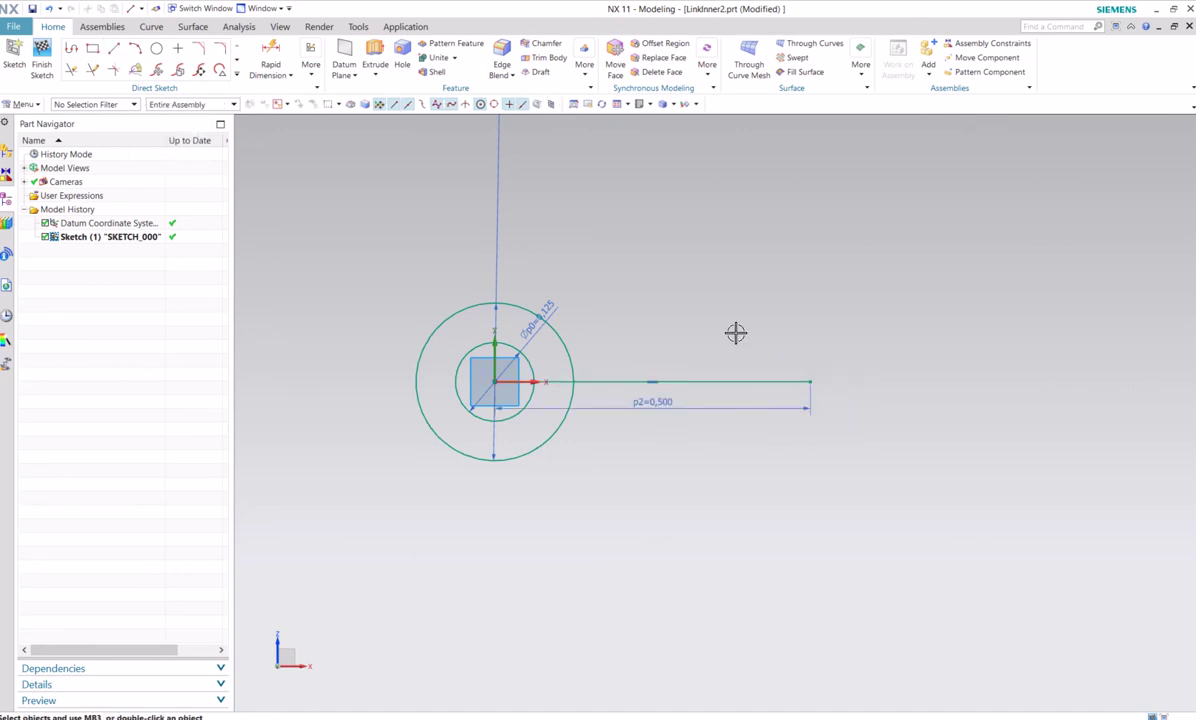
Draw a circle with a diameter of 1/8 in centred on the free end of the 0.5 in line.
left_click(158, 49)
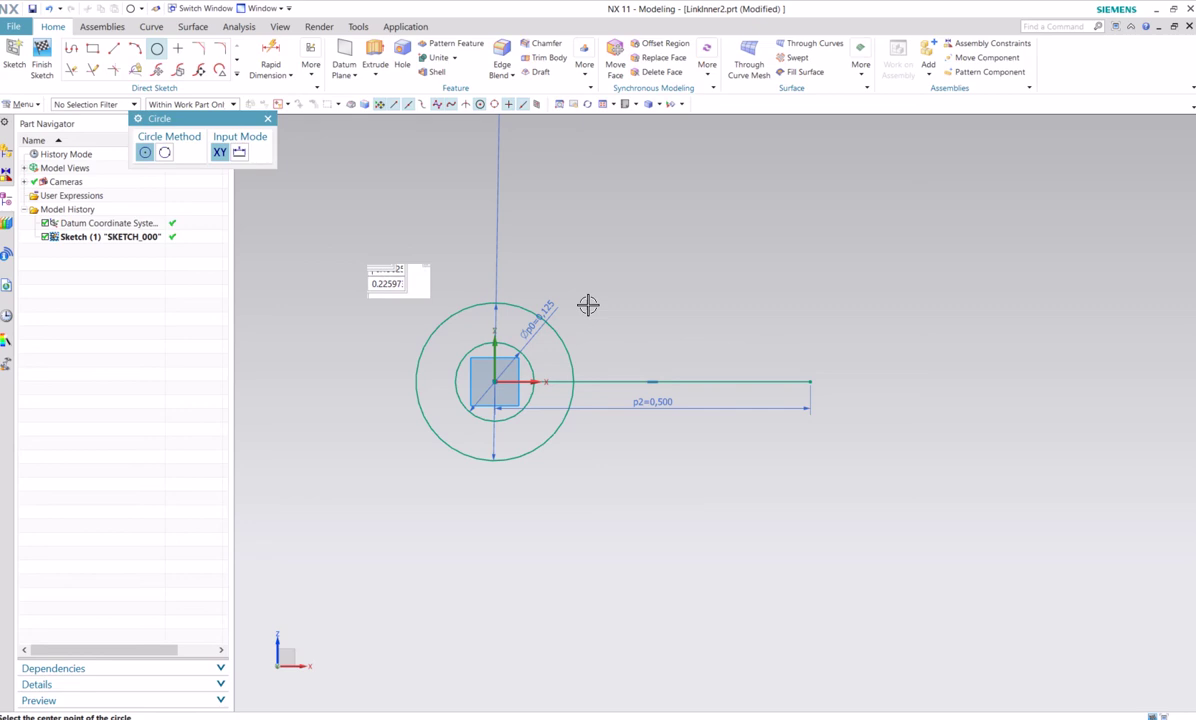
left_click(810, 382)
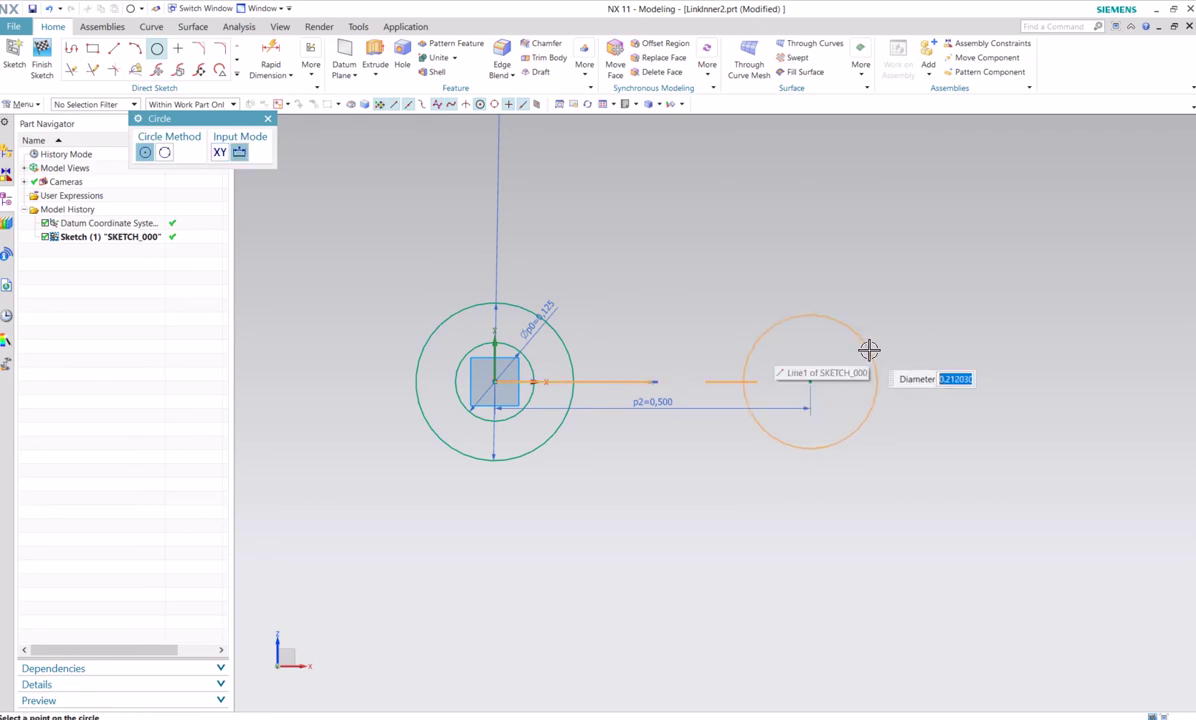
type("1/8")
key("Return")
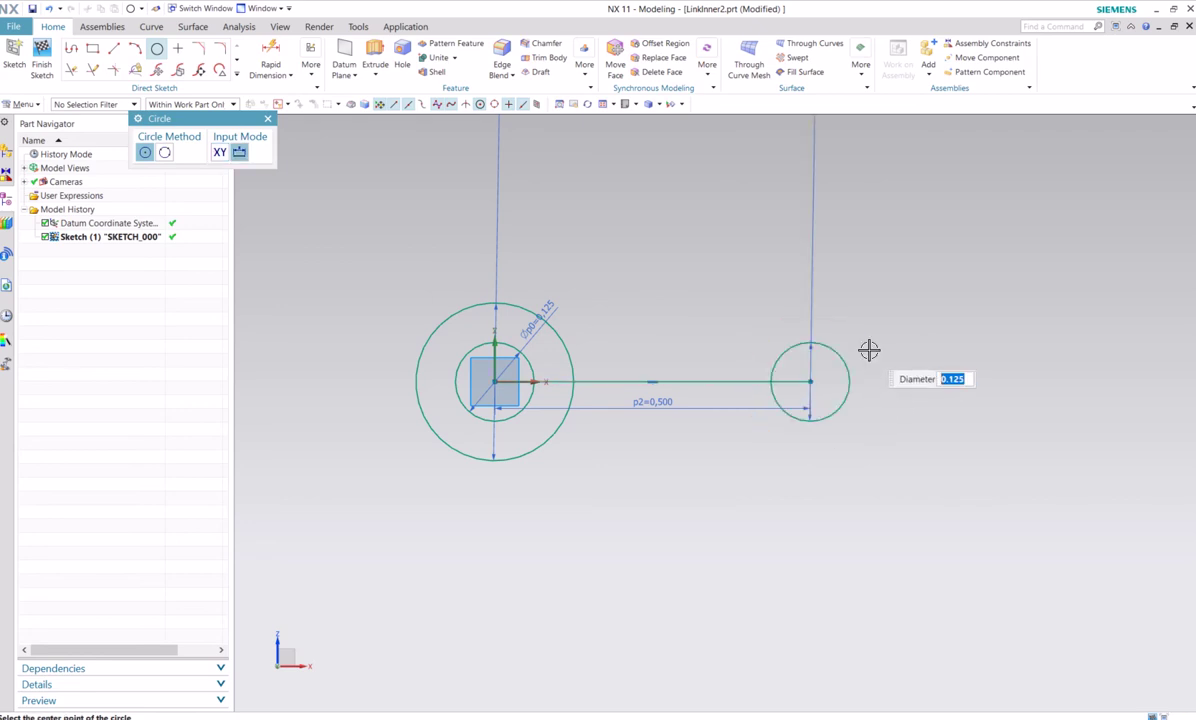
key("Escape")
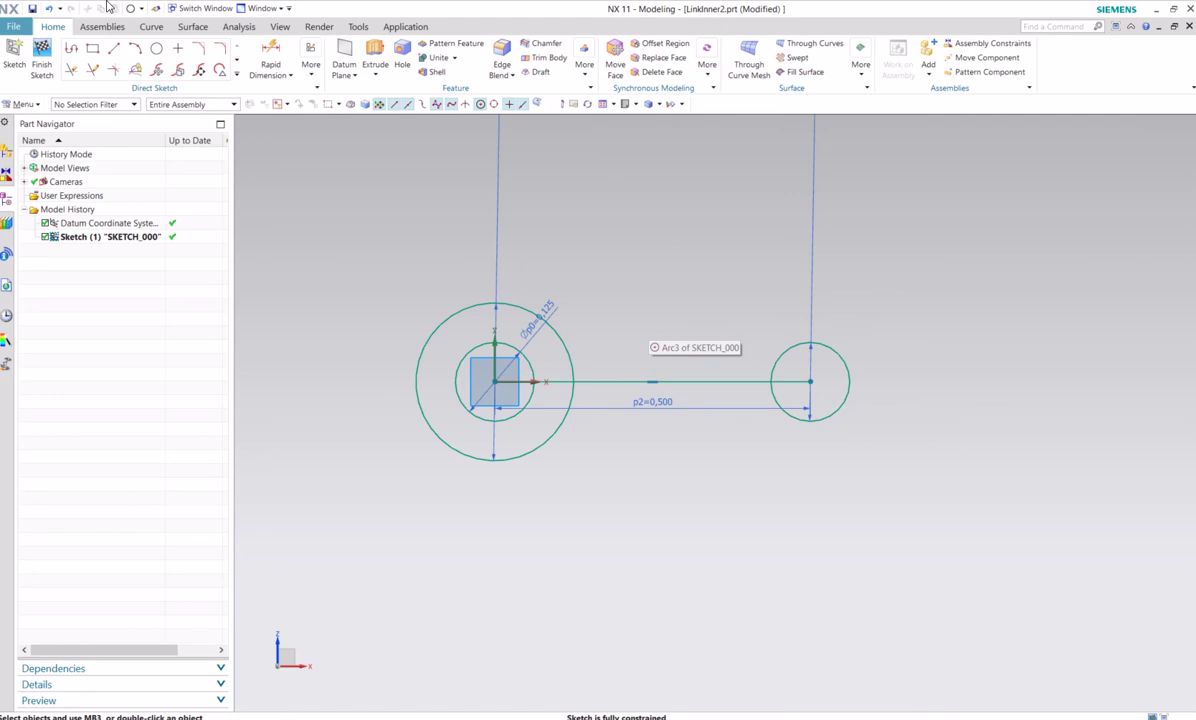
Add a concentric outer circle around the second small circle, the same size as the 1/4 in circle at the origin.
left_click(157, 49)
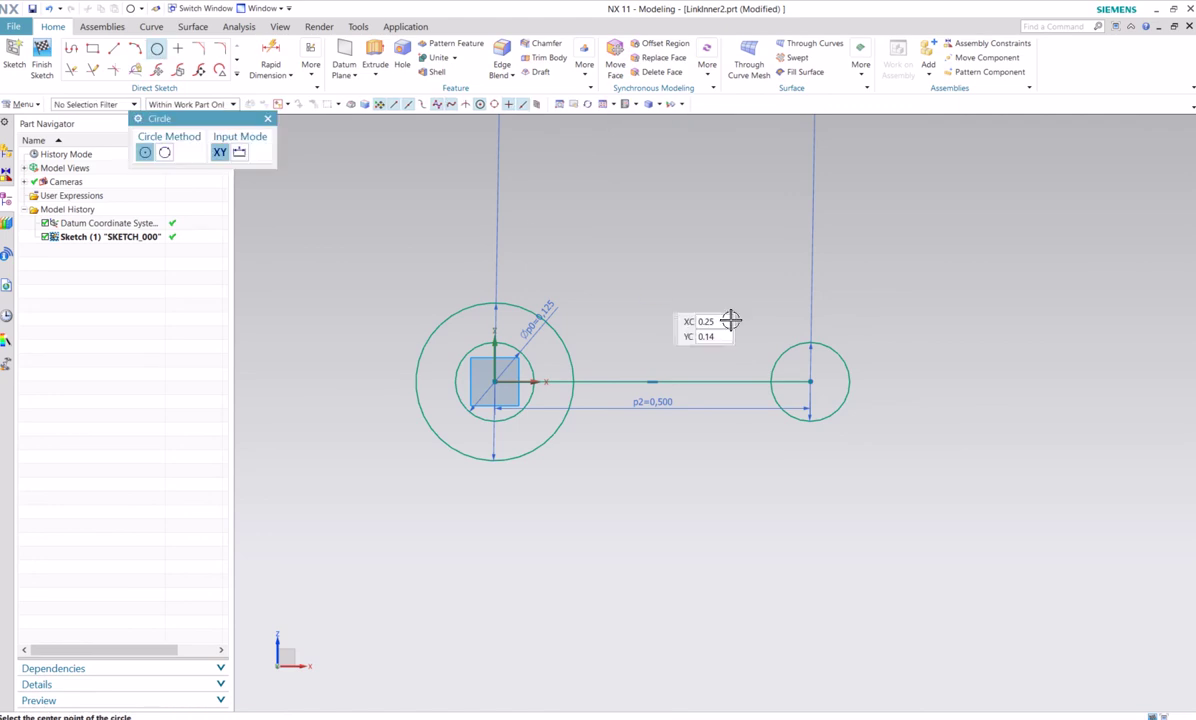
left_click(823, 360)
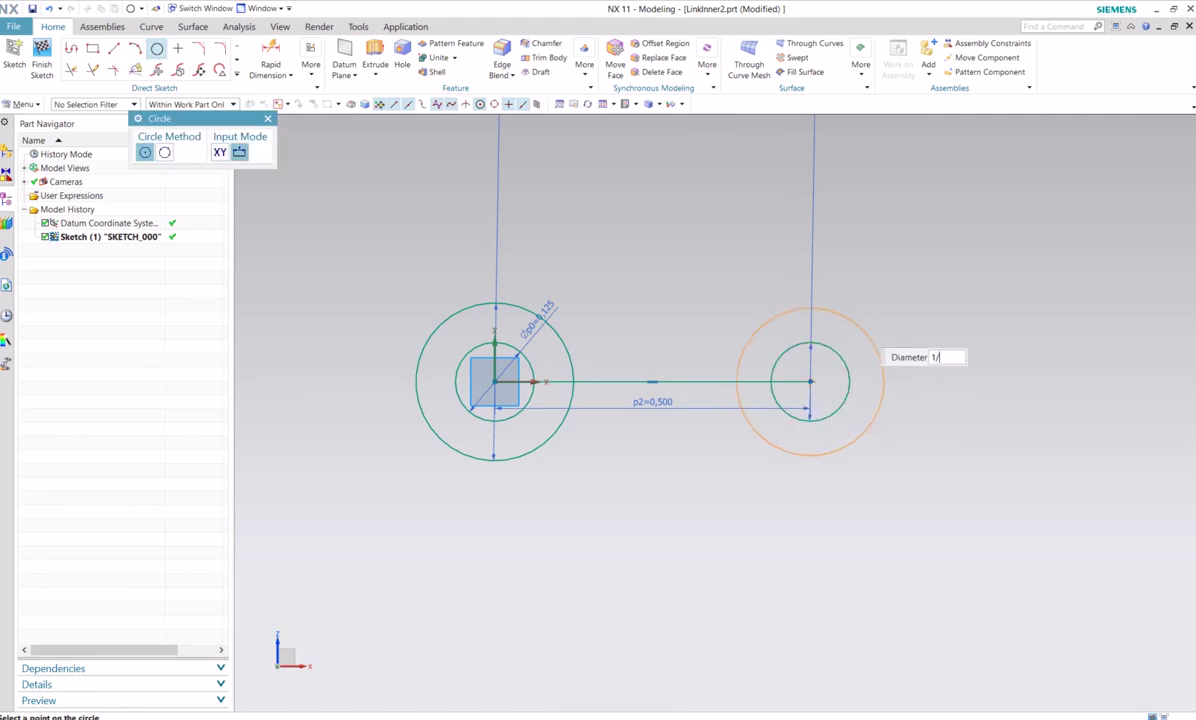
key("Escape")
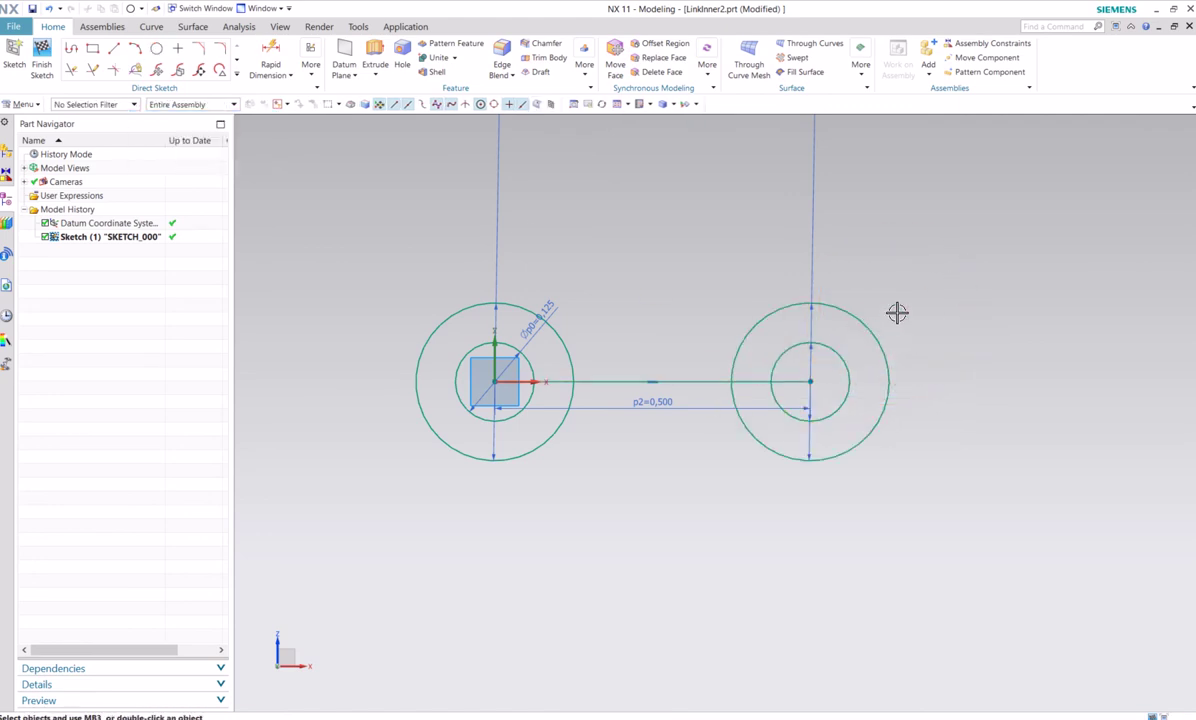
Draw two parallel horizontal lines about 0.875 in long across both circle pairs, about 0.115 in above and 0.11 in below the centre line.
left_click(114, 48)
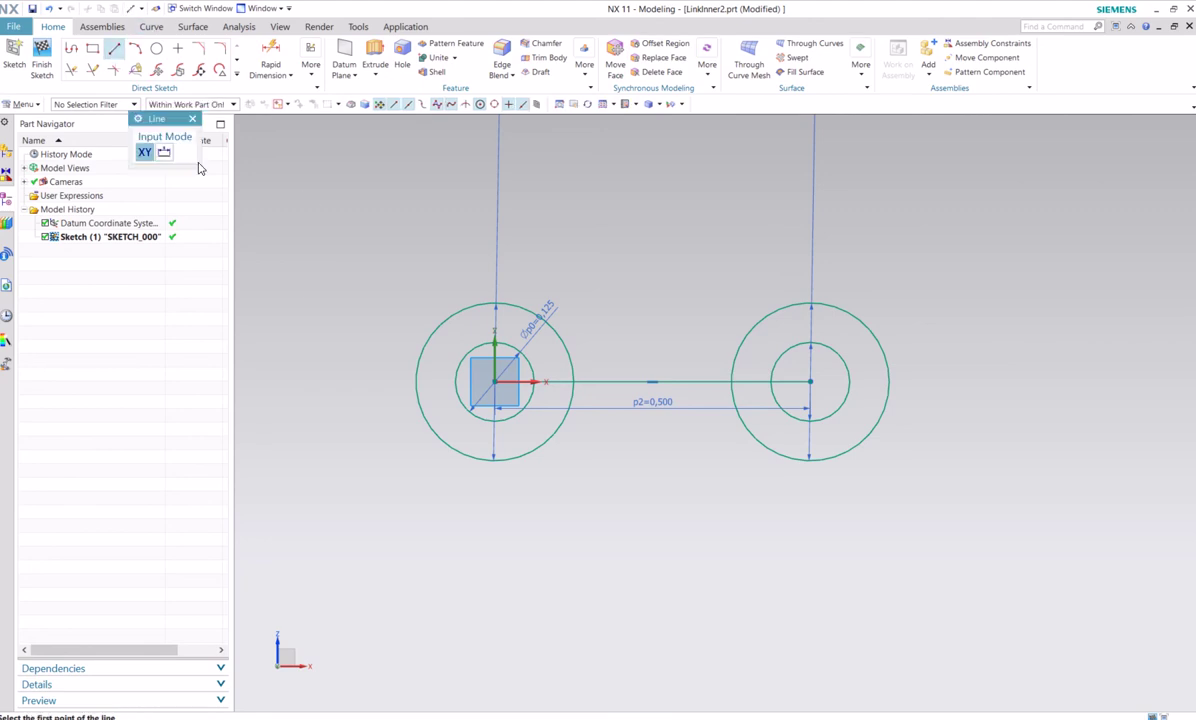
left_click(402, 311)
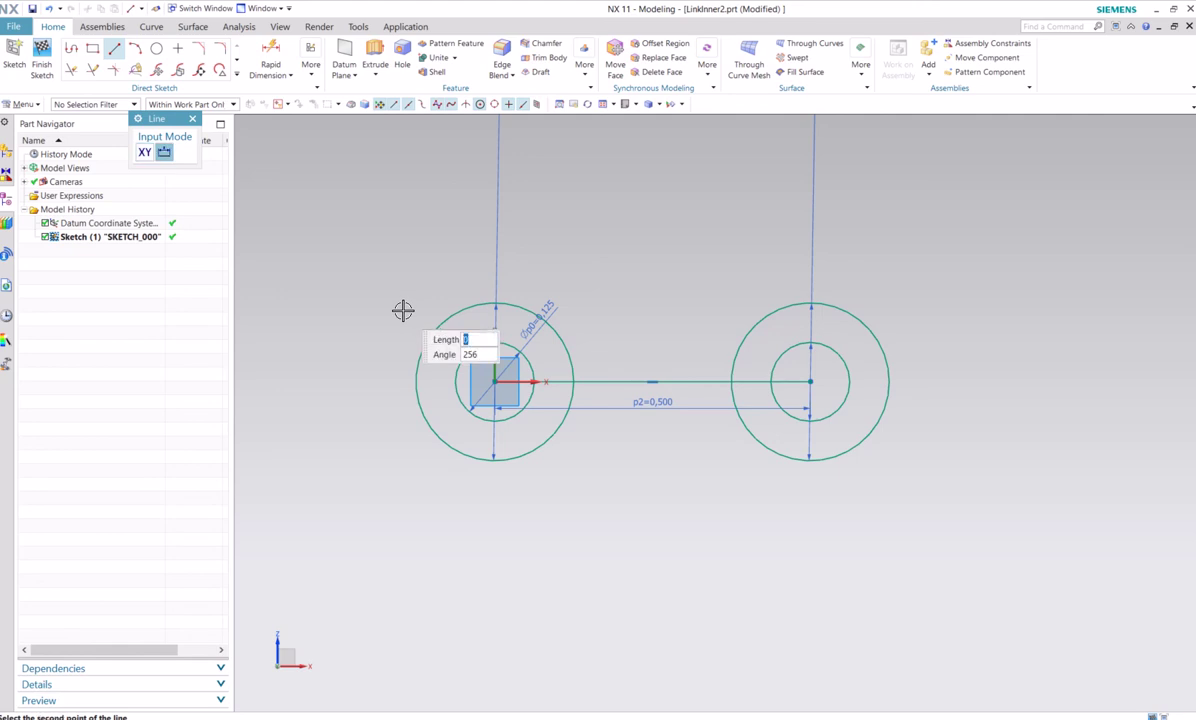
left_click(954, 323)
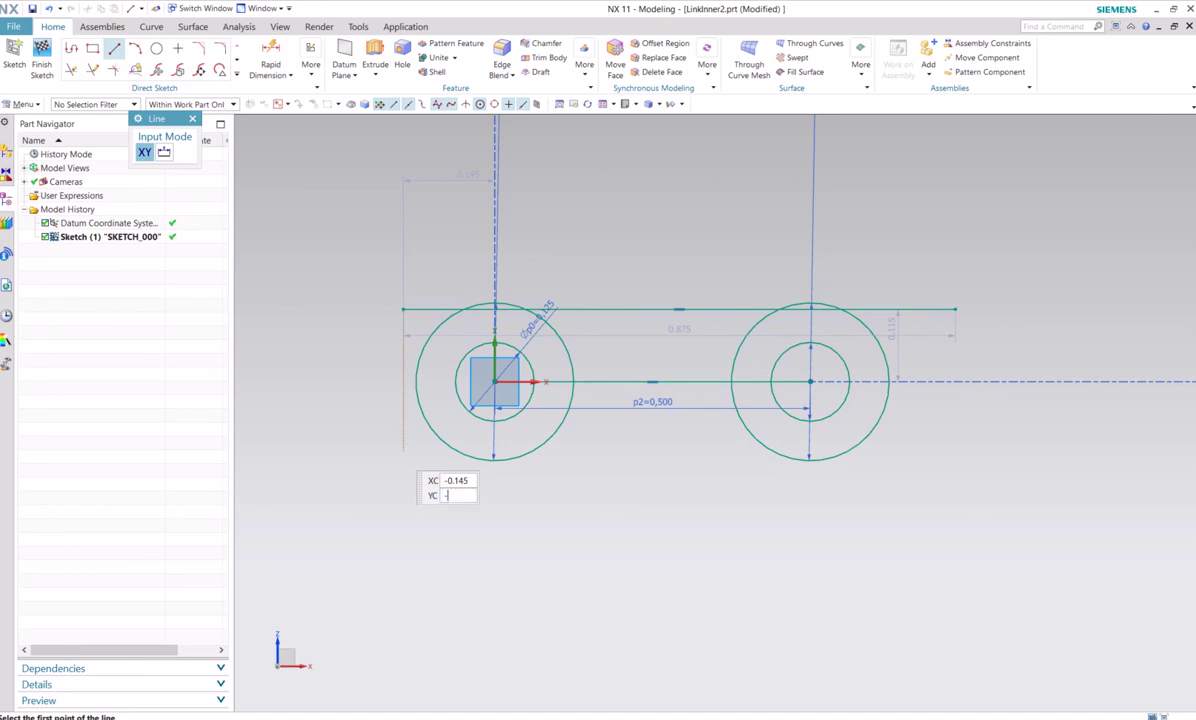
left_click(397, 451)
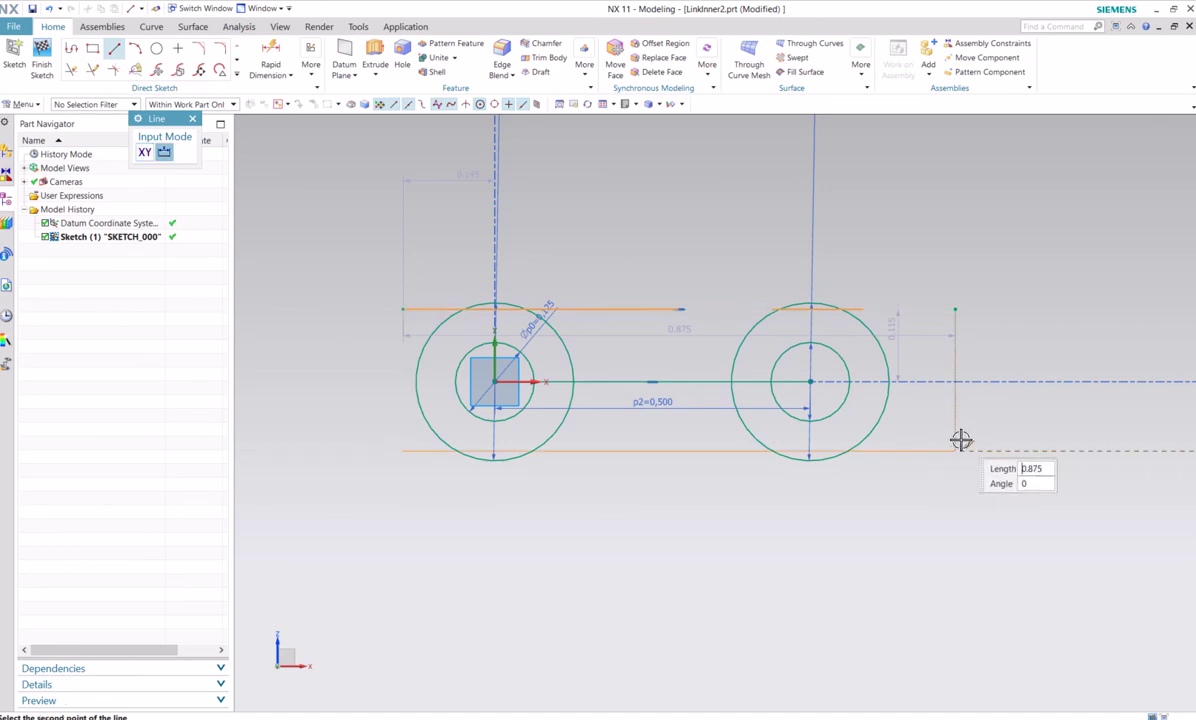
left_click(958, 440)
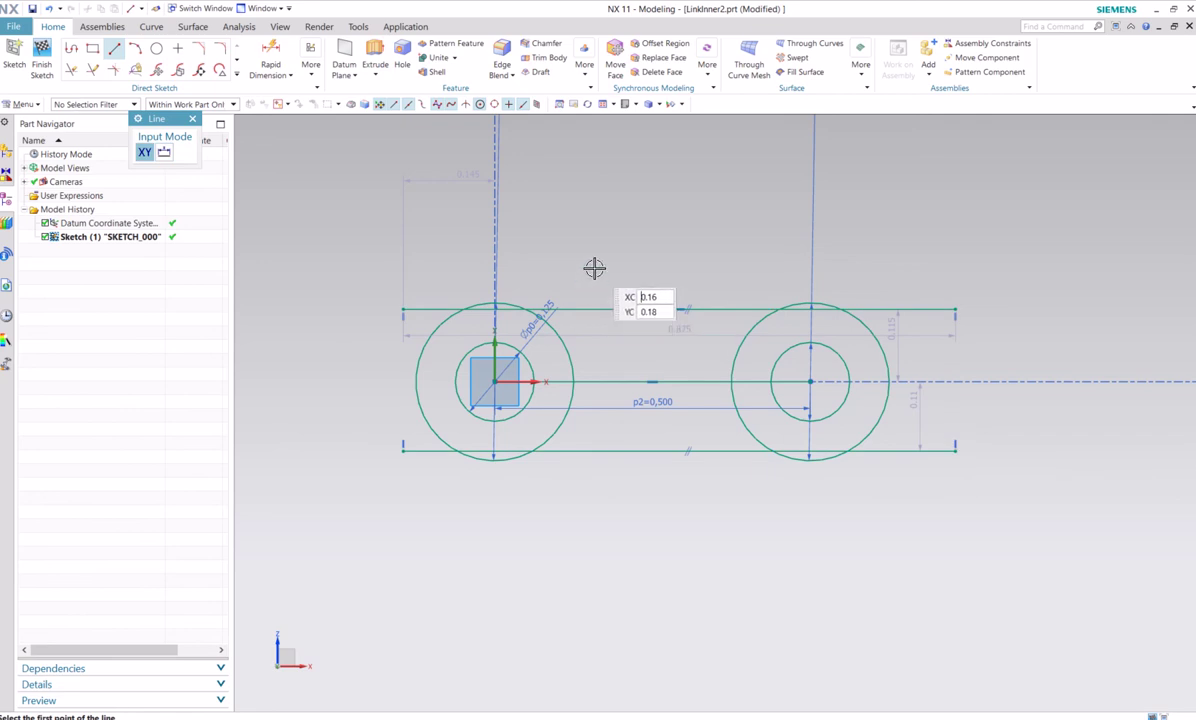
key("Escape")
Convert the upper and lower horizontal lines to reference lines.
right_click(614, 309)
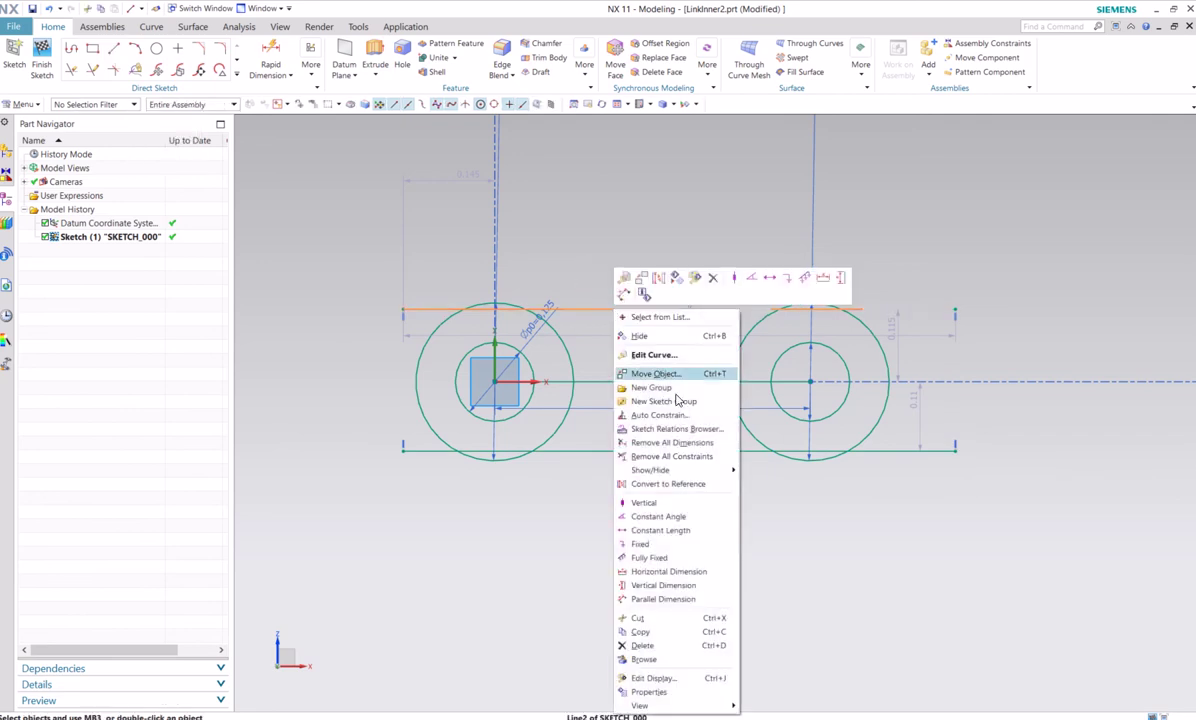
left_click(662, 484)
right_click(636, 450)
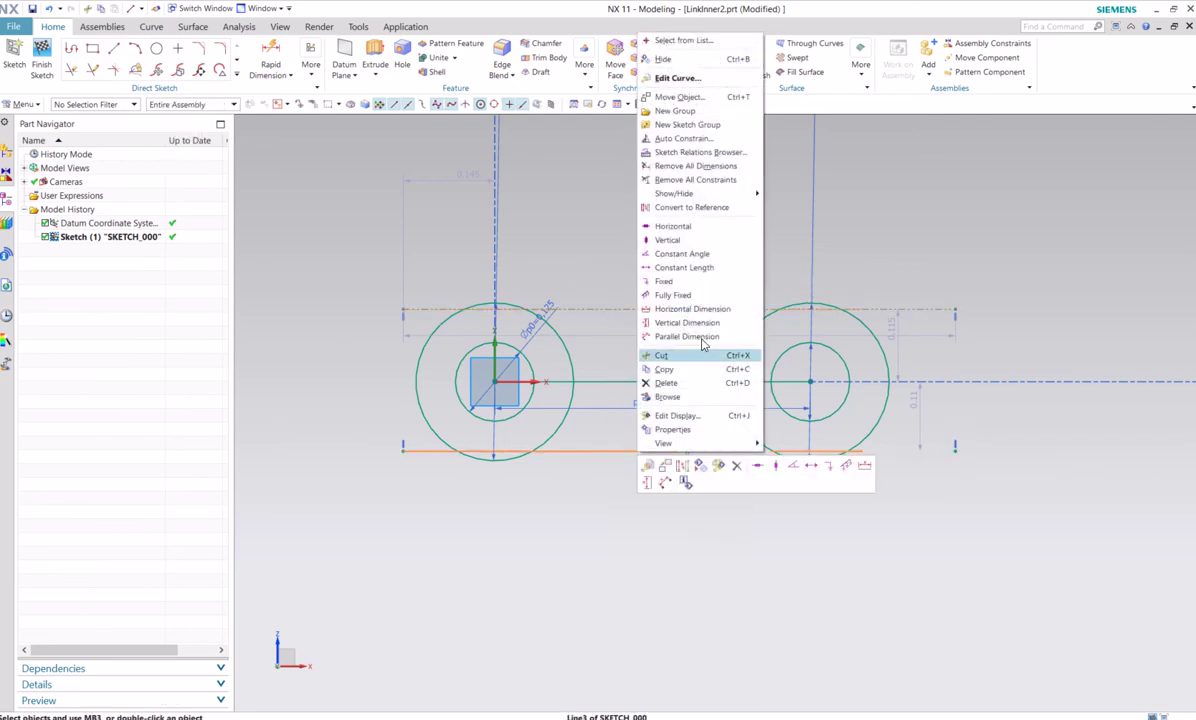
left_click(691, 207)
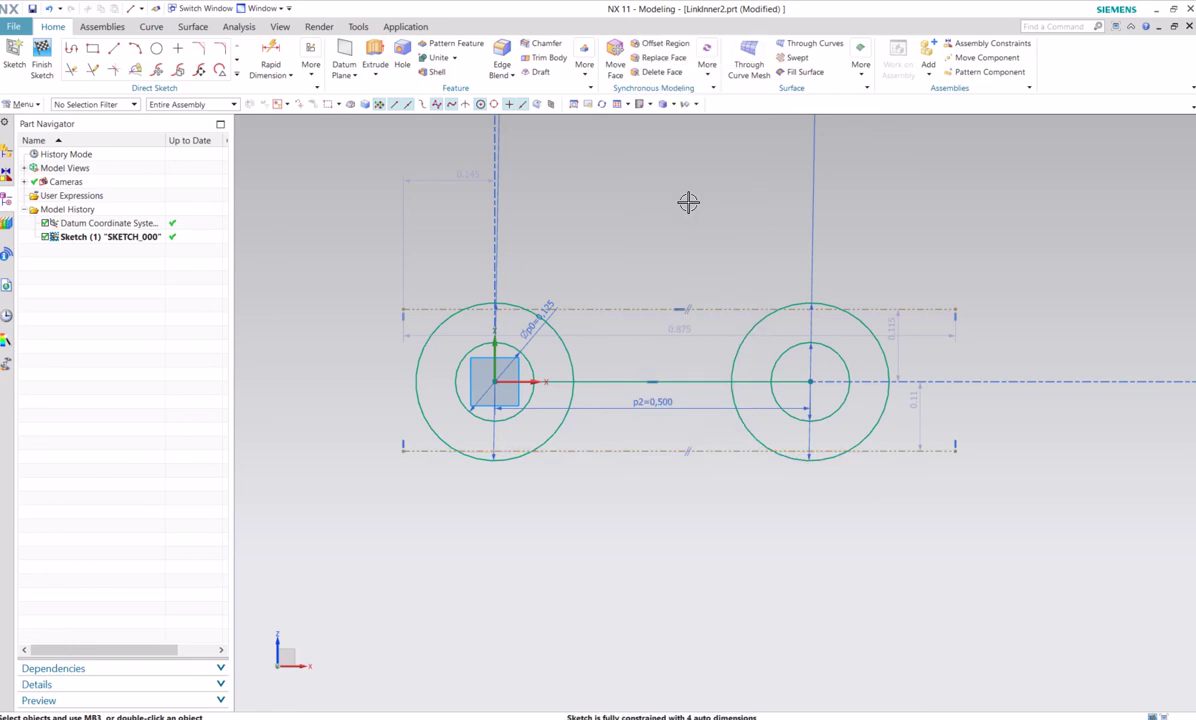
Delete the horizontal line connecting the centres of the two circle pairs.
right_click(629, 384)
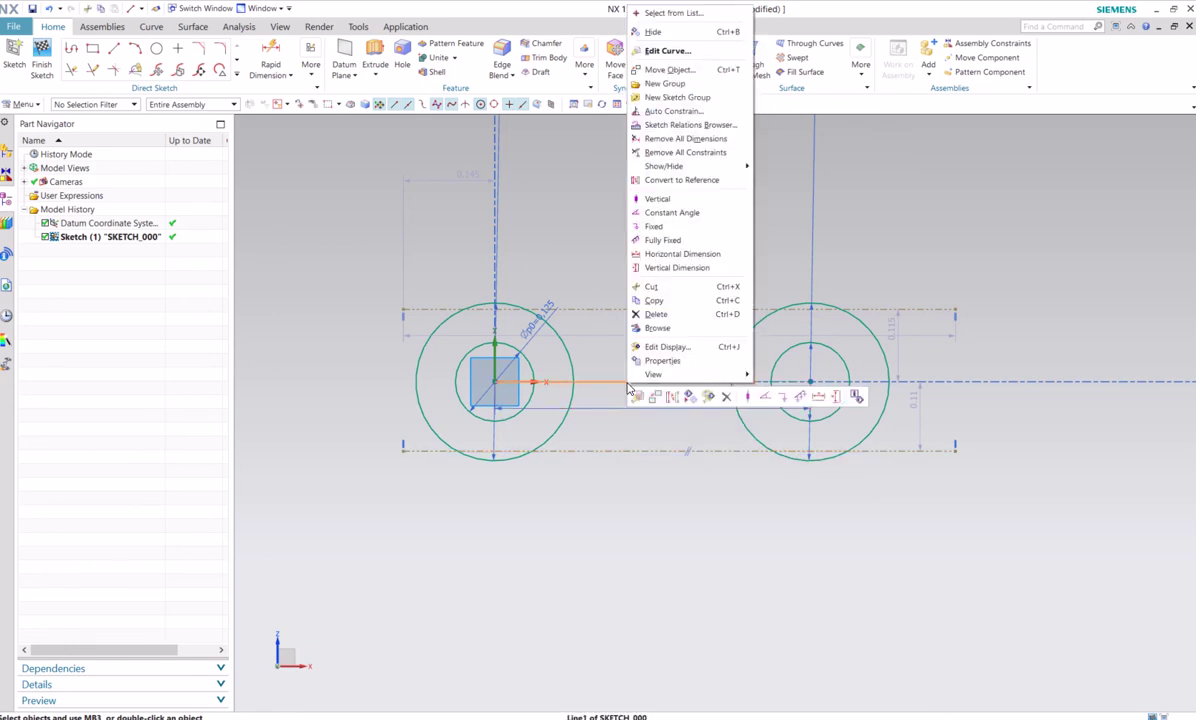
left_click(665, 315)
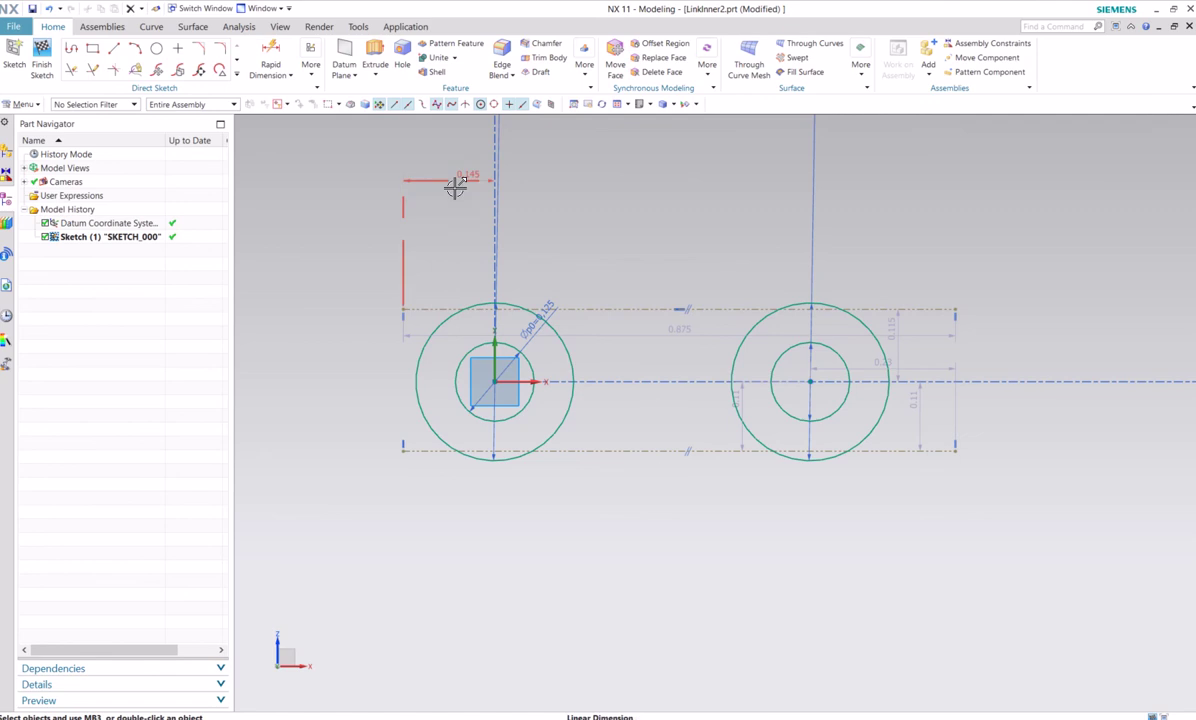
Draw an inward-curving arc of about 0.46 in radius joining the two outer circles near their crossings with the upper reference line.
left_click(136, 50)
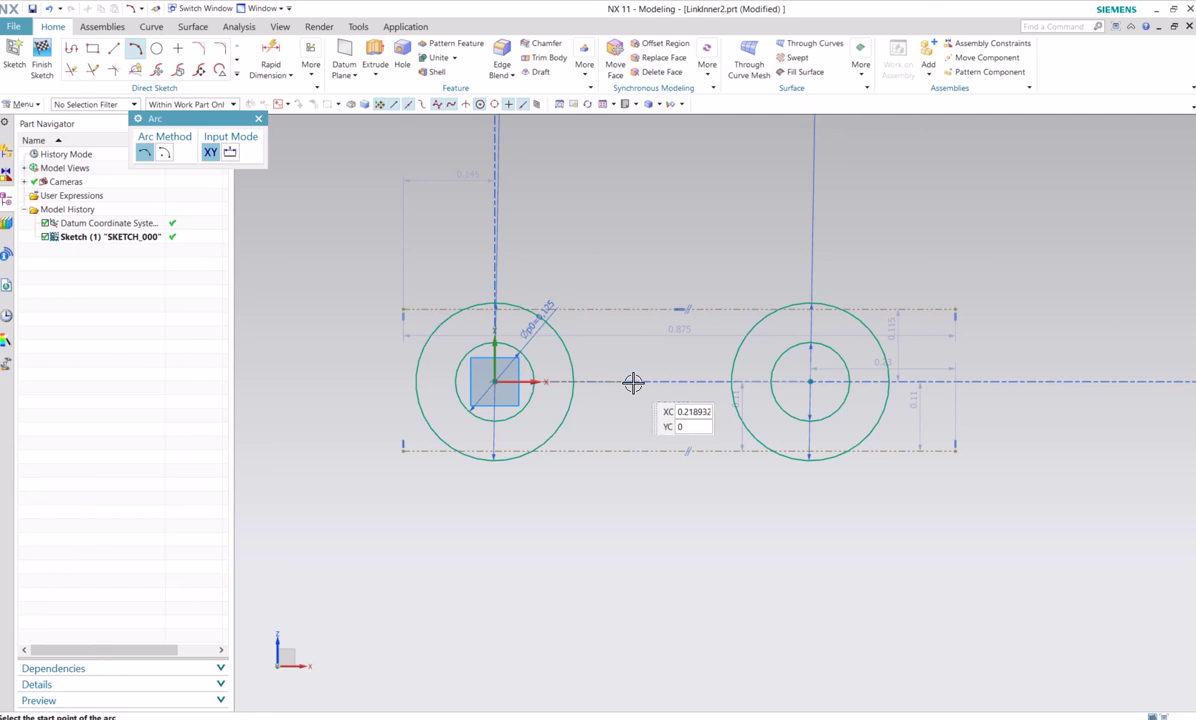
scroll(529, 307, "up", 6)
scroll(374, 395, "down", 4)
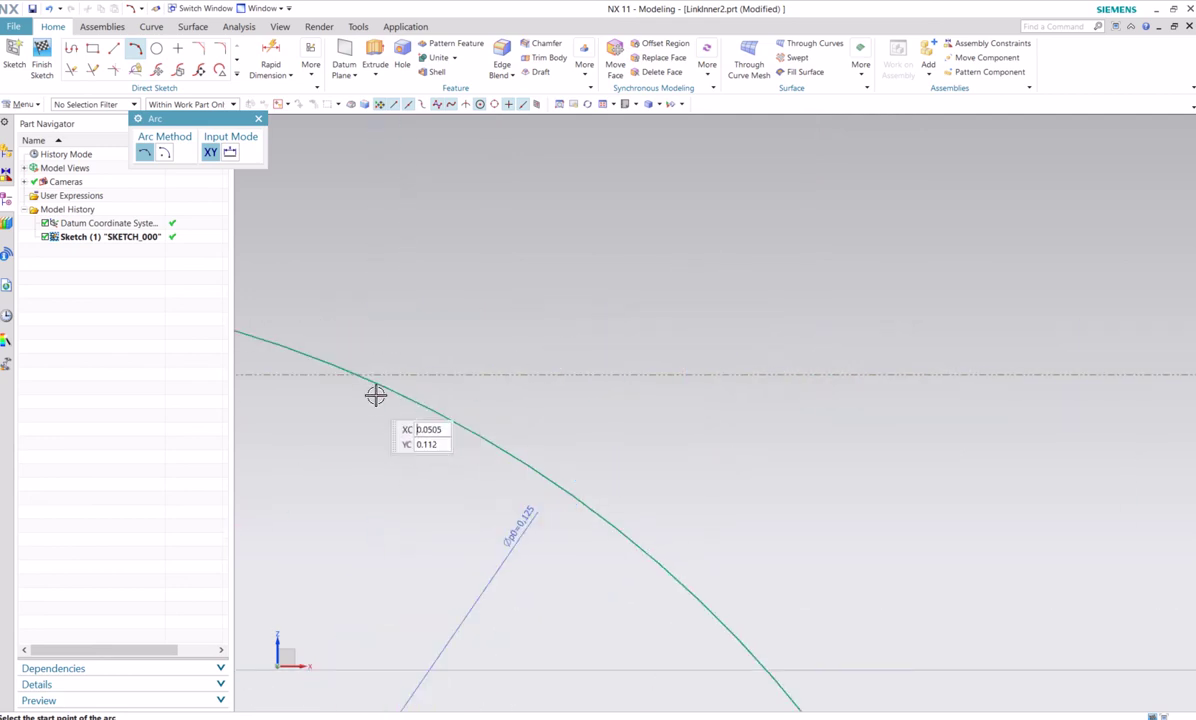
scroll(557, 413, "up", 2)
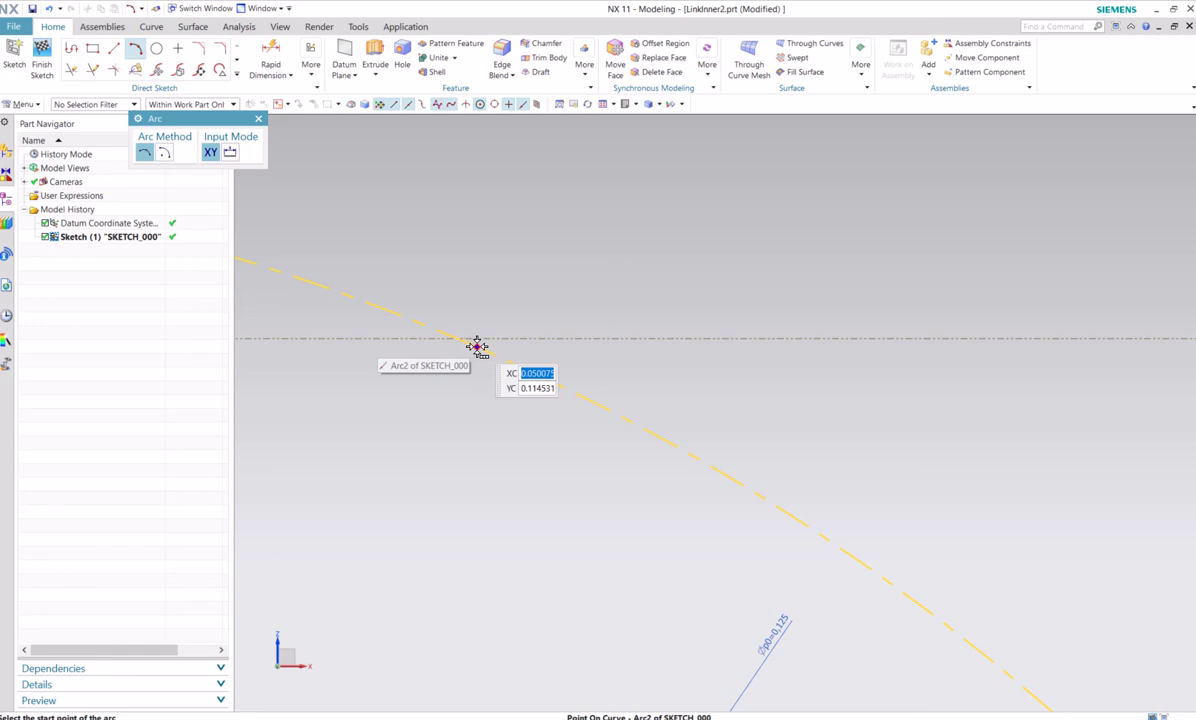
left_click(477, 346)
left_click(540, 356)
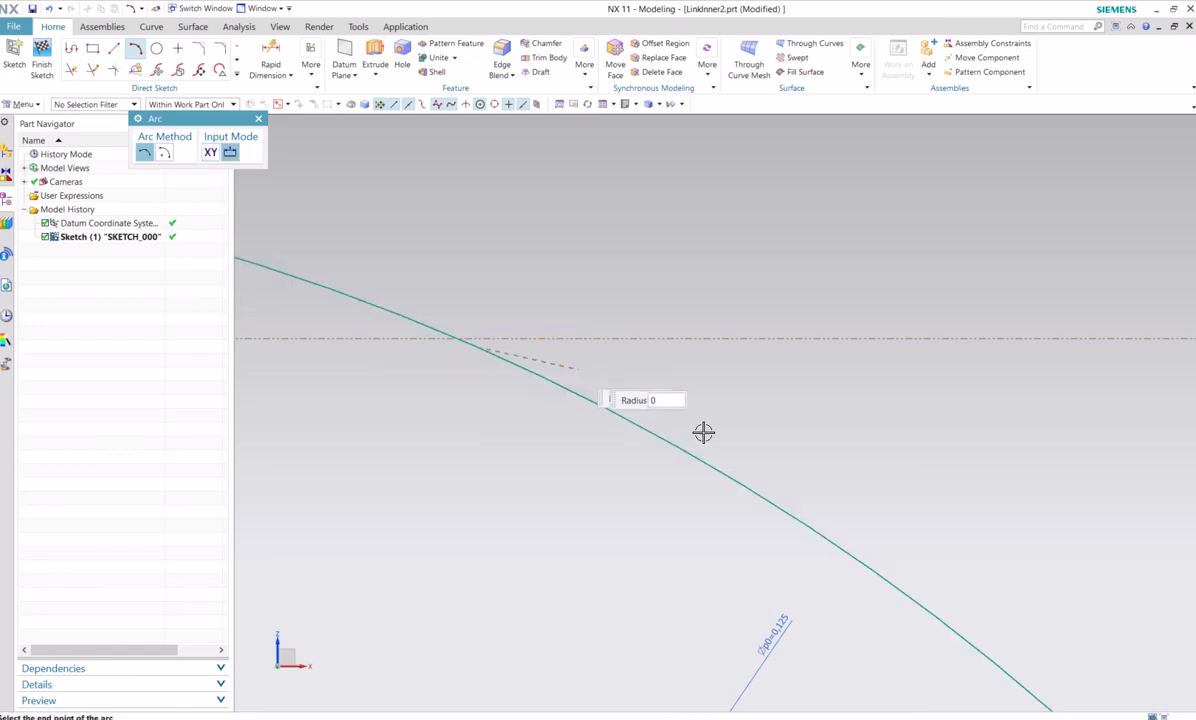
scroll(830, 382, "down", 9)
middle_click_drag(733, 363, 350, 363, "shift")
scroll(885, 348, "down", 1)
middle_click_drag(695, 397, 430, 397, "shift")
scroll(976, 383, "up", 9)
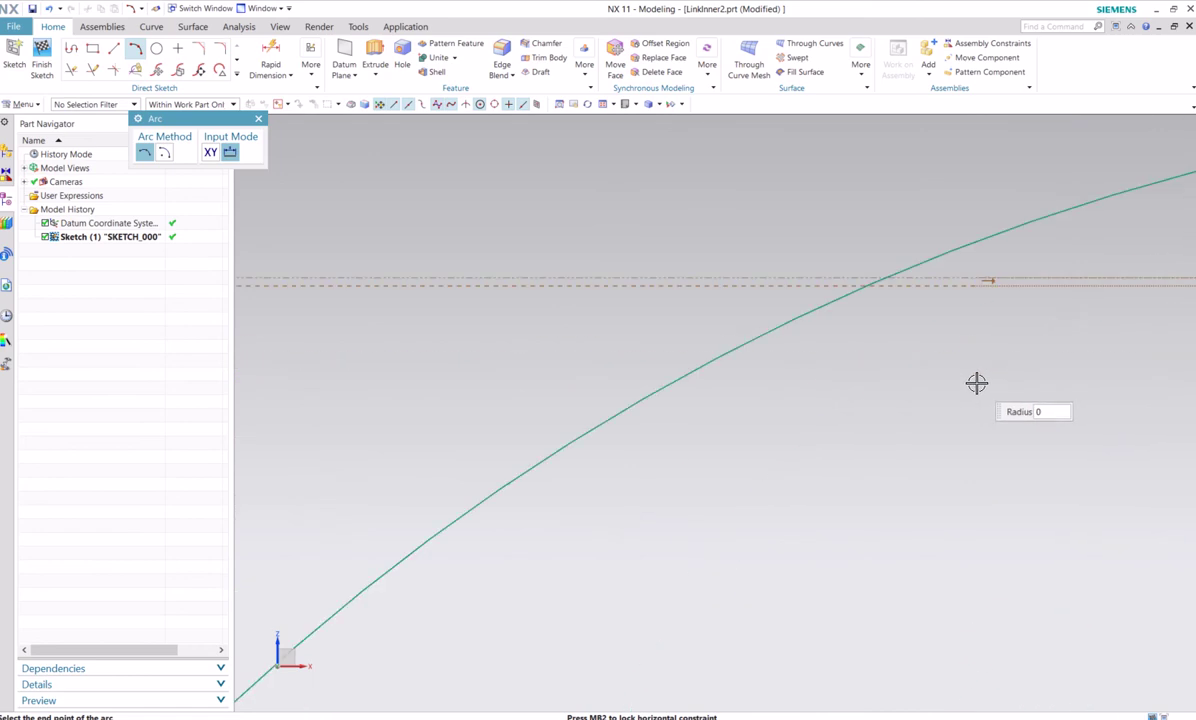
scroll(976, 383, "up", 3)
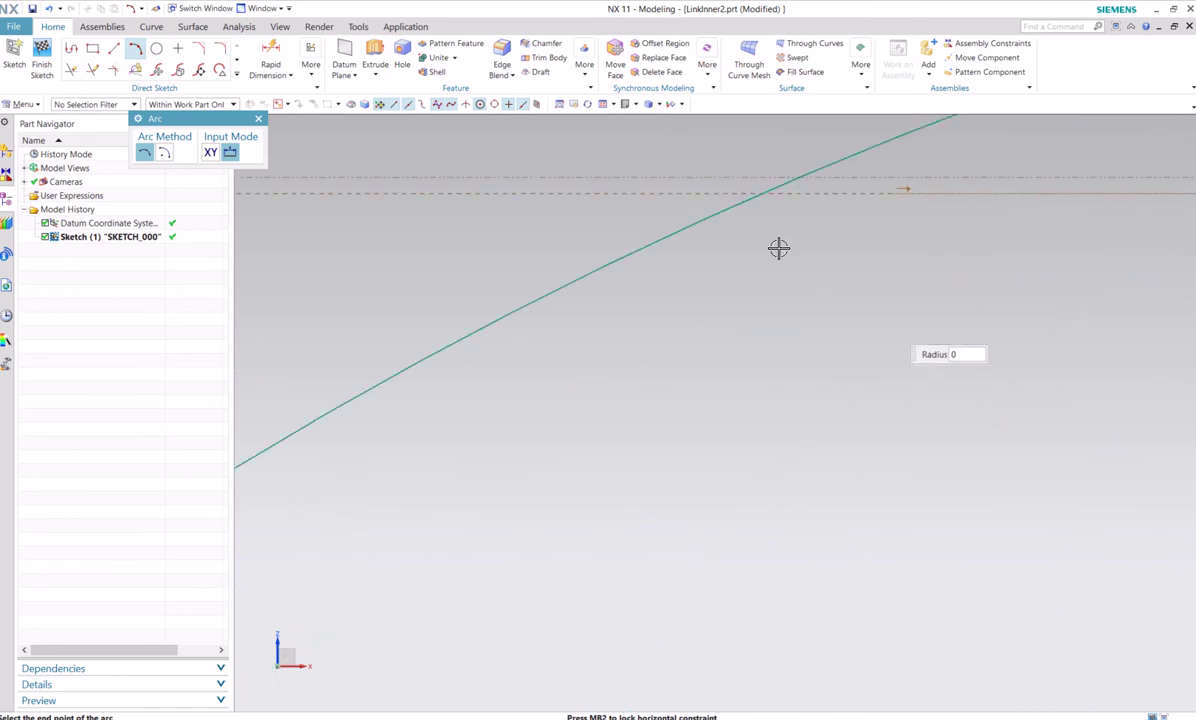
left_click(762, 191)
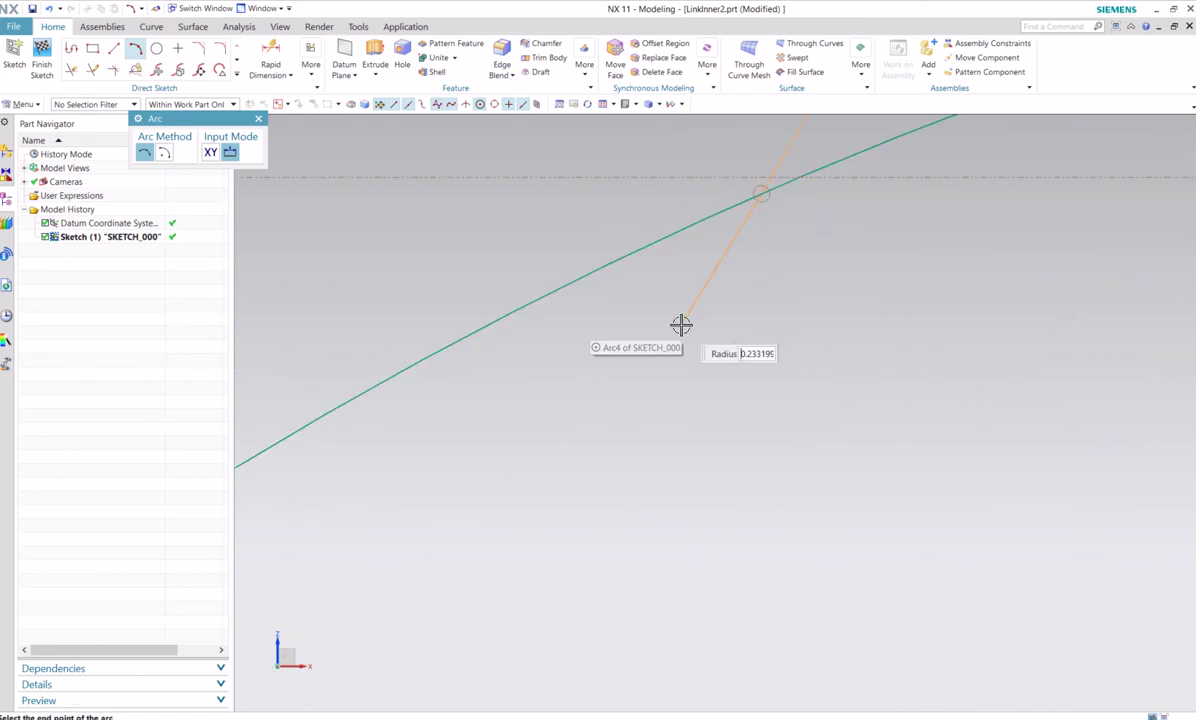
scroll(528, 321, "down", 13)
scroll(510, 288, "up", 1)
middle_click_drag(510, 288, 873, 294, "shift")
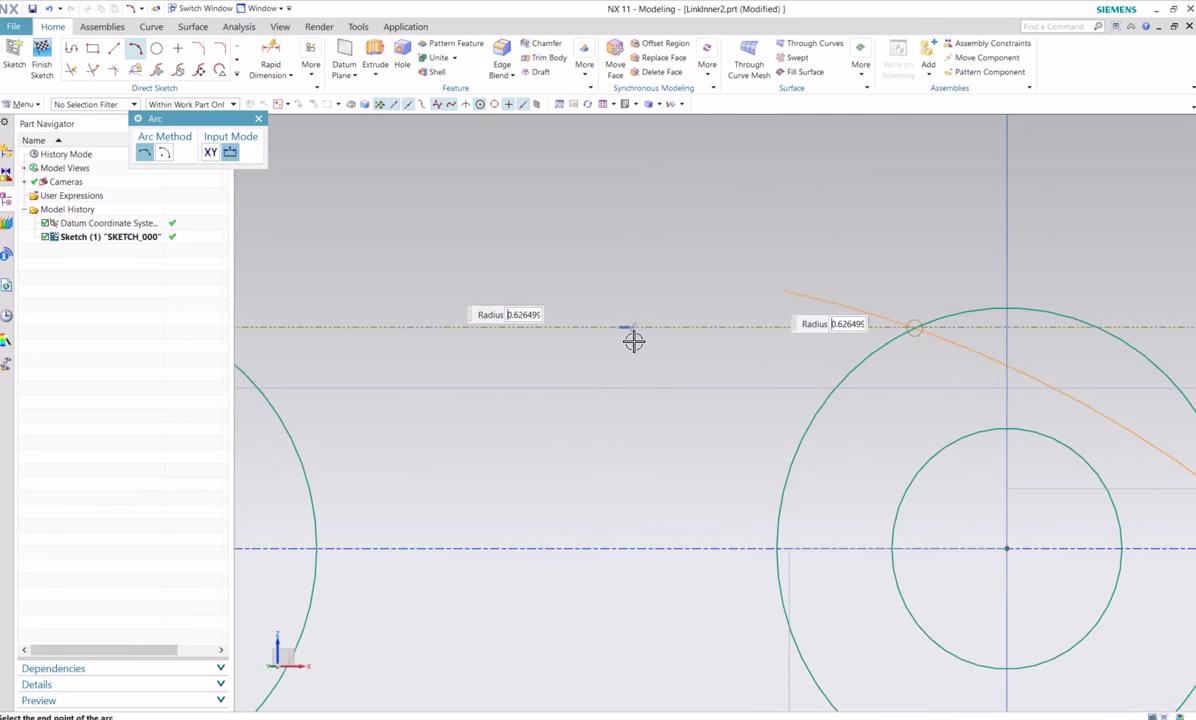
scroll(633, 341, "down", 6)
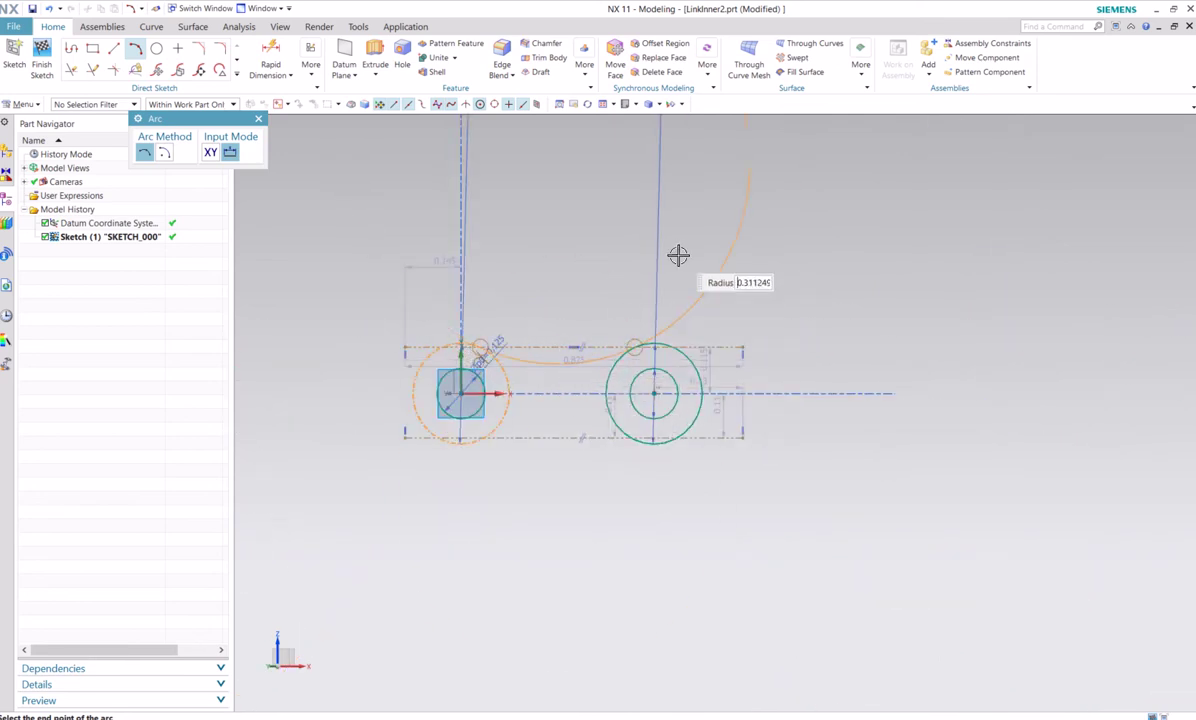
left_click(634, 348)
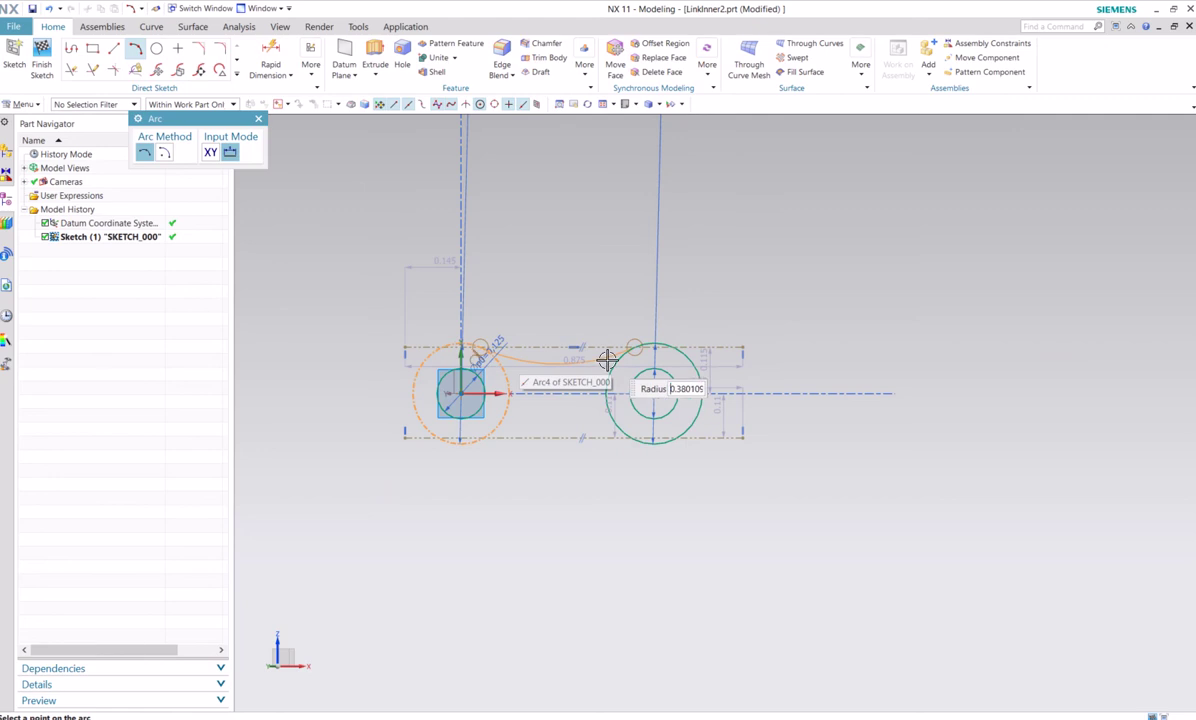
scroll(590, 360, "up", 4)
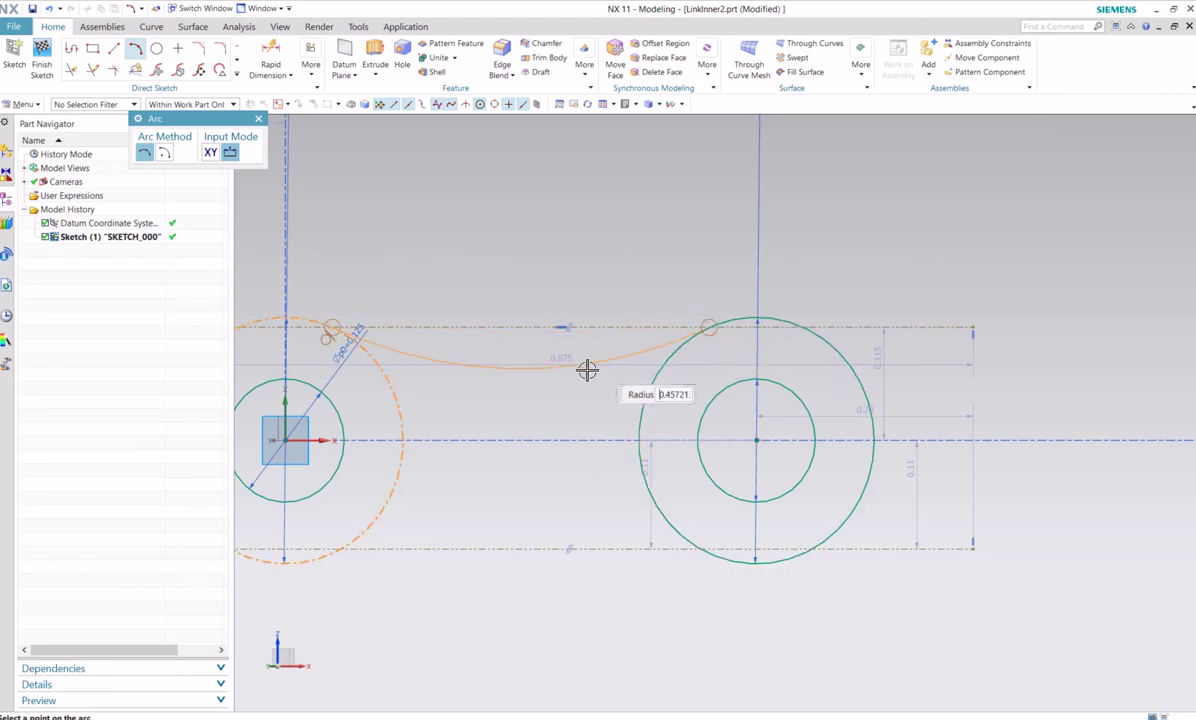
left_click(522, 369)
mouse_move(479, 253)
middle_mouse_down("shift")
mouse_move(579, 206)
mouse_move(579, 185)
middle_mouse_up("shift")
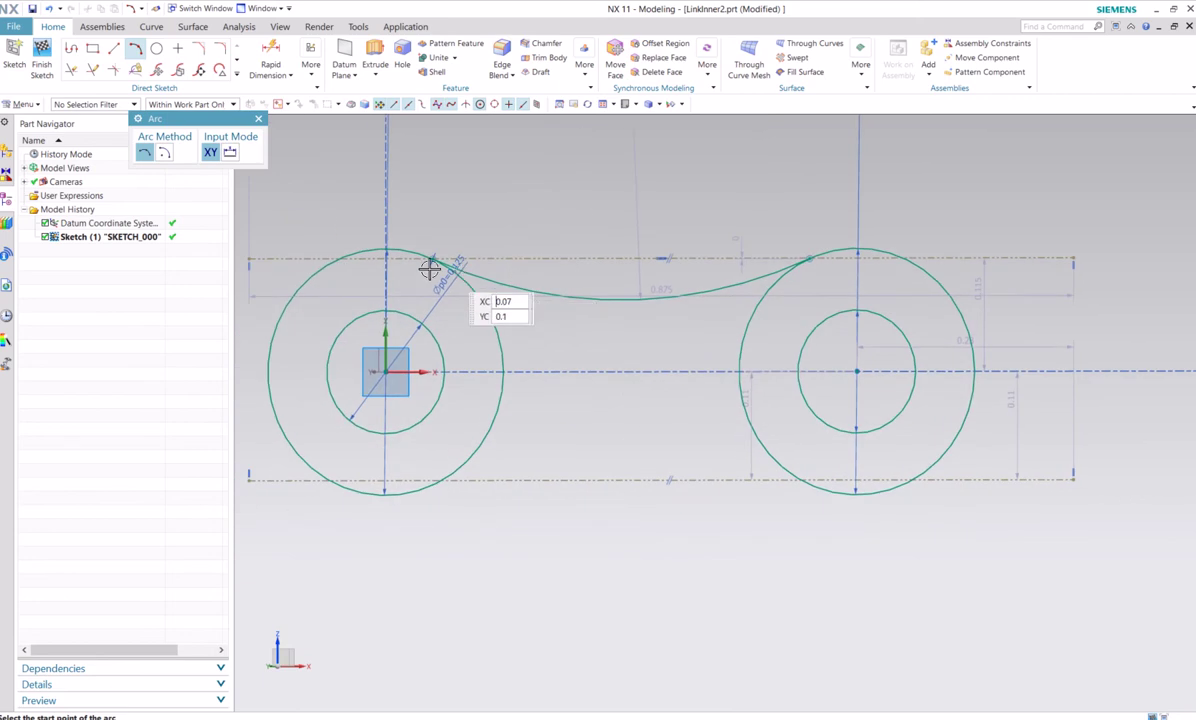
Draw an inward-curving arc of about 0.39 in radius joining the two outer circles near their crossings with the lower reference line.
scroll(456, 483, "up", 2)
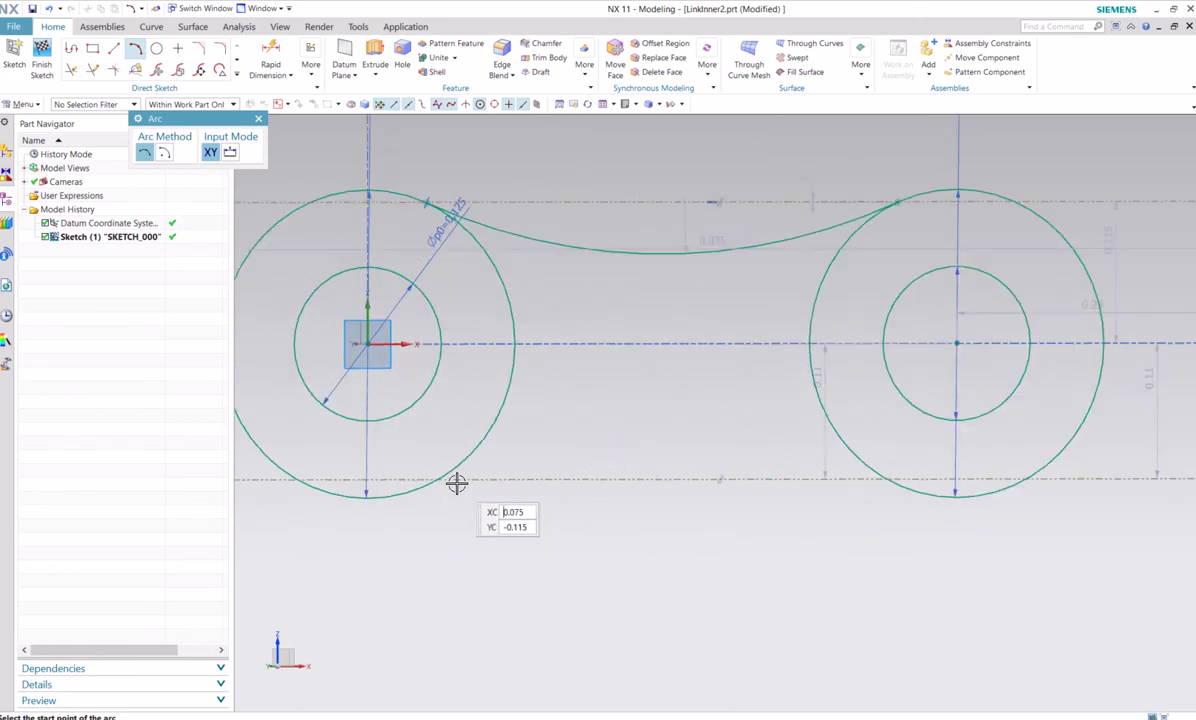
scroll(456, 483, "up", 11)
middle_click_drag(360, 425, 451, 428, "shift")
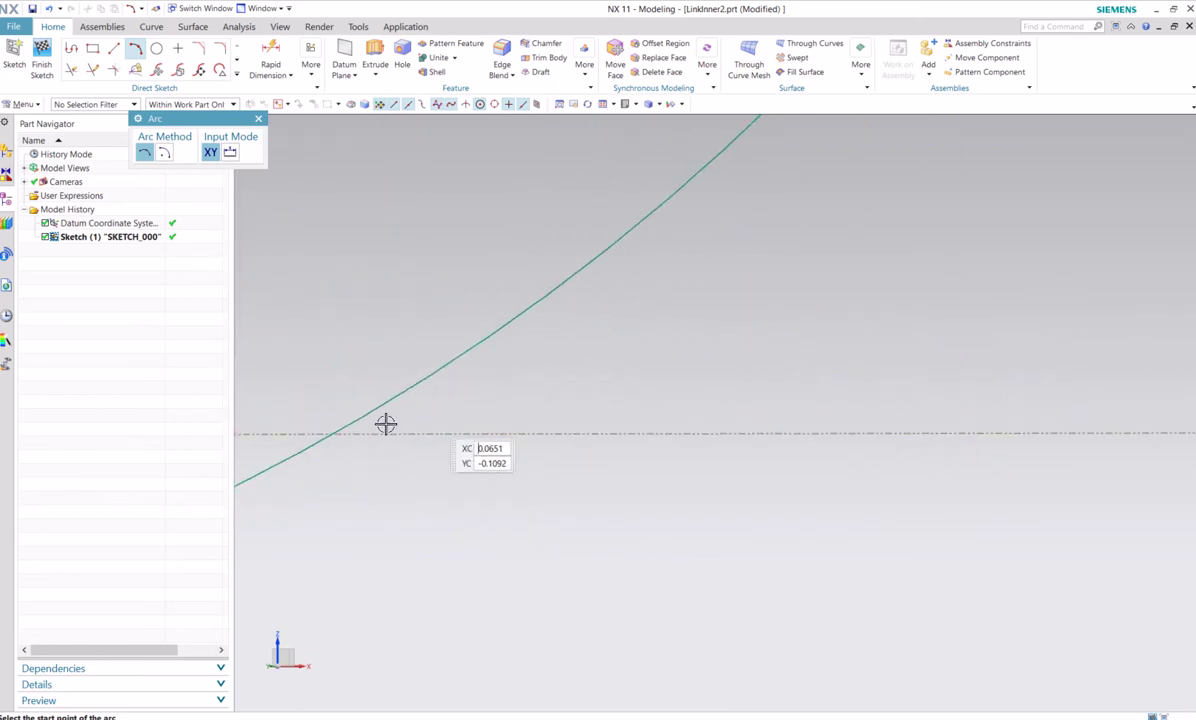
left_click(346, 426)
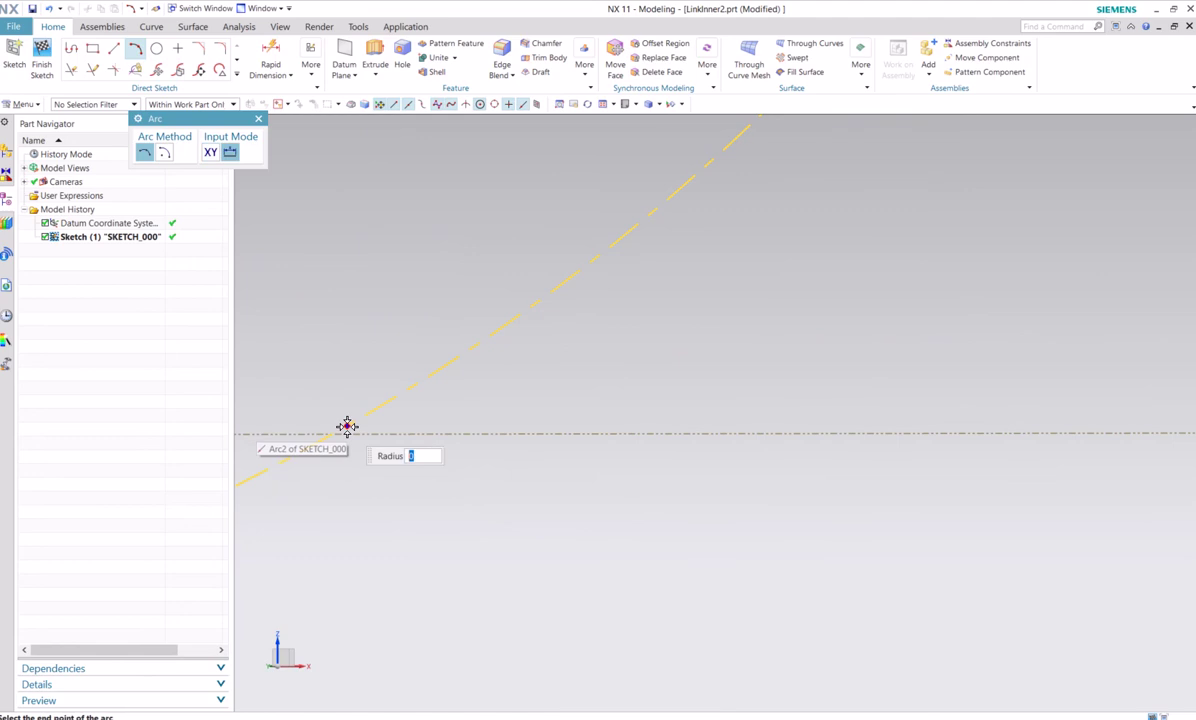
scroll(700, 397, "down", 4)
middle_click_drag(904, 365, 355, 456, "shift")
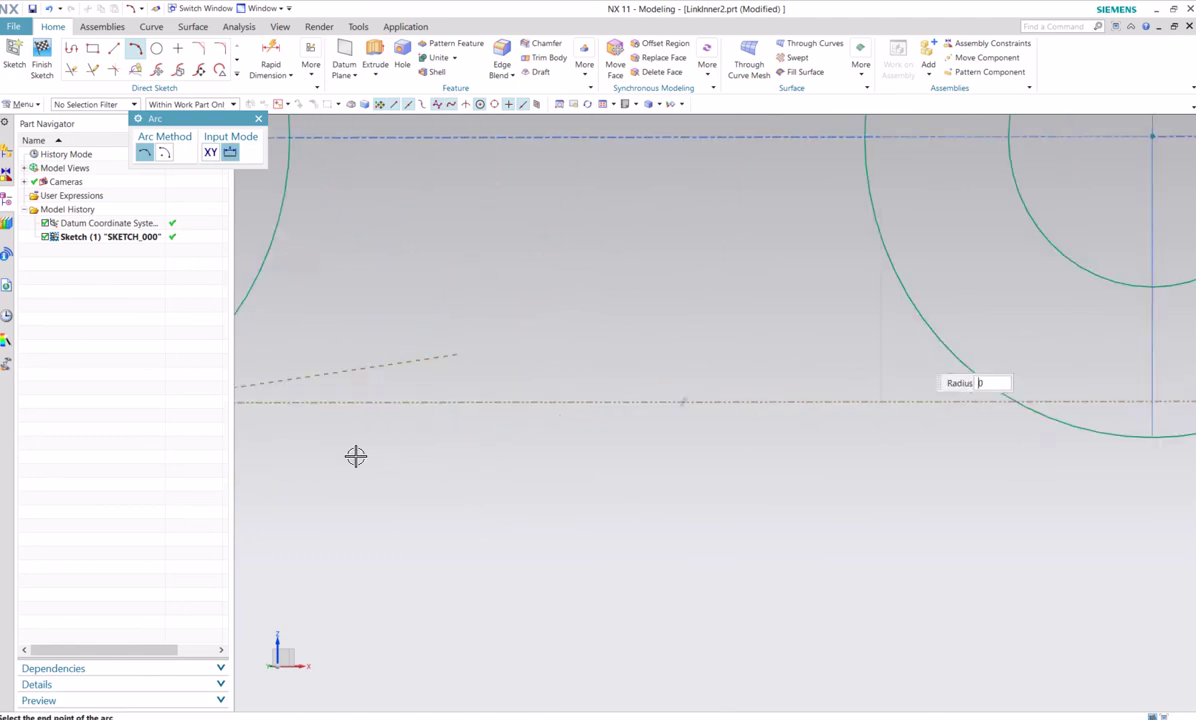
scroll(889, 400, "up", 5)
scroll(915, 403, "up", 2)
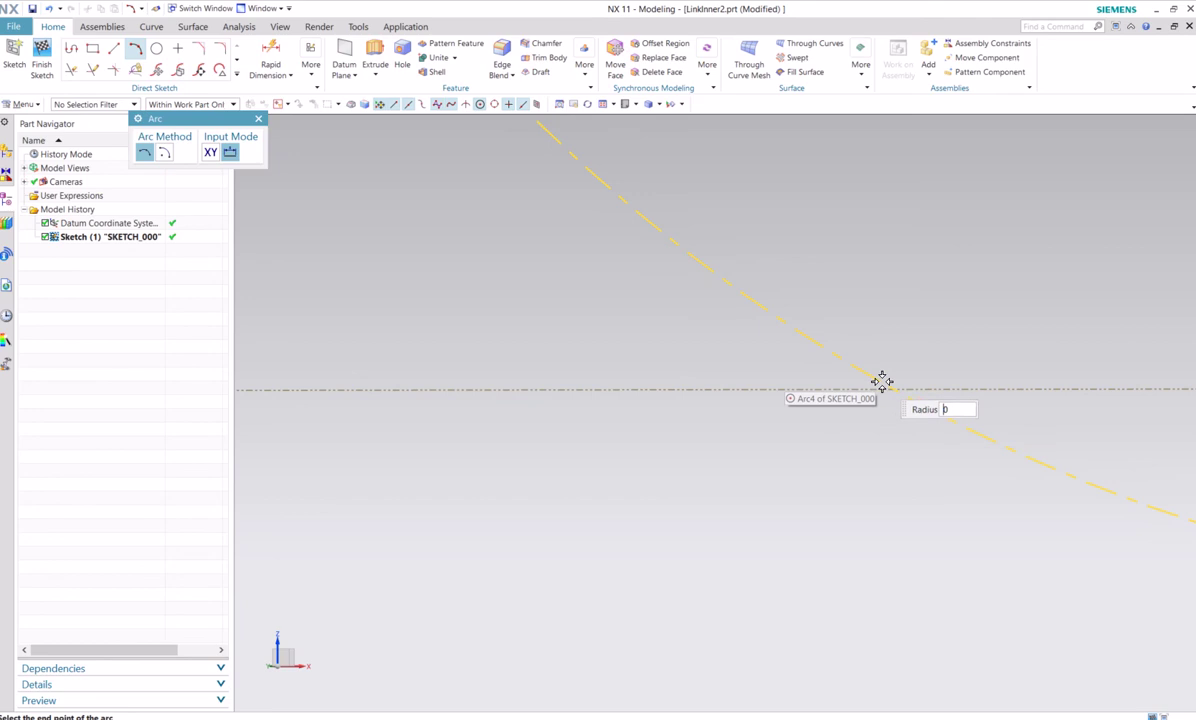
left_click(878, 381)
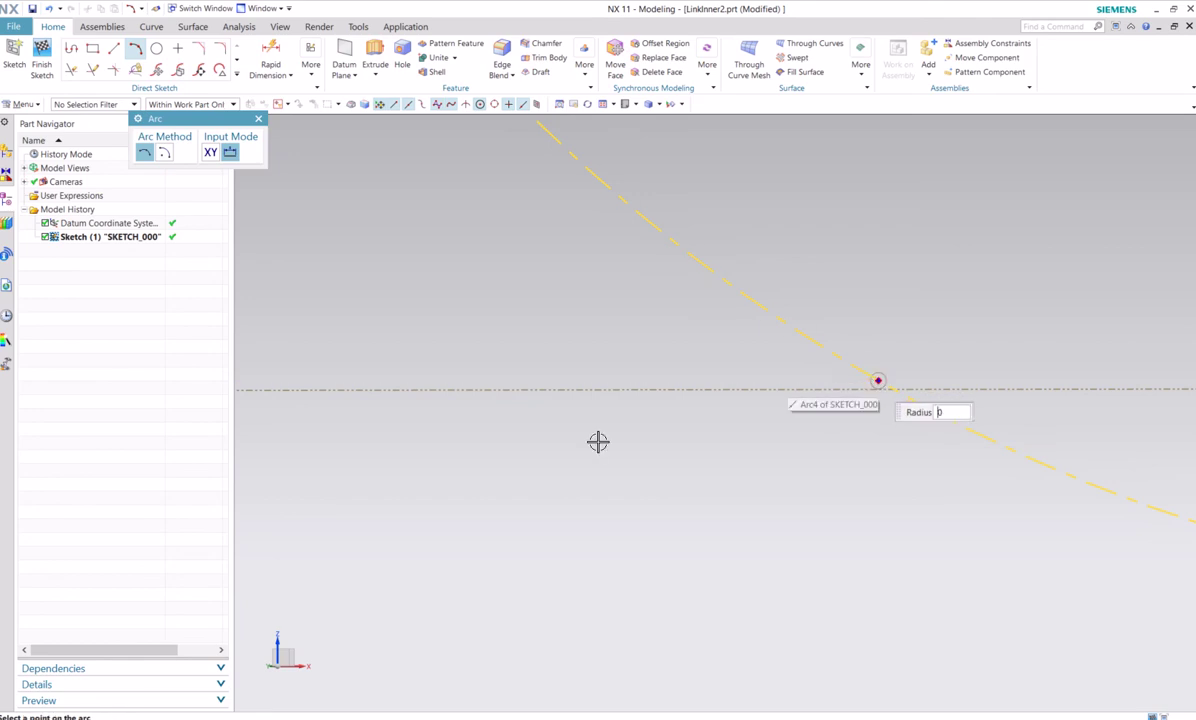
scroll(440, 386, "down", 10)
middle_click_drag(469, 367, 724, 367, "shift")
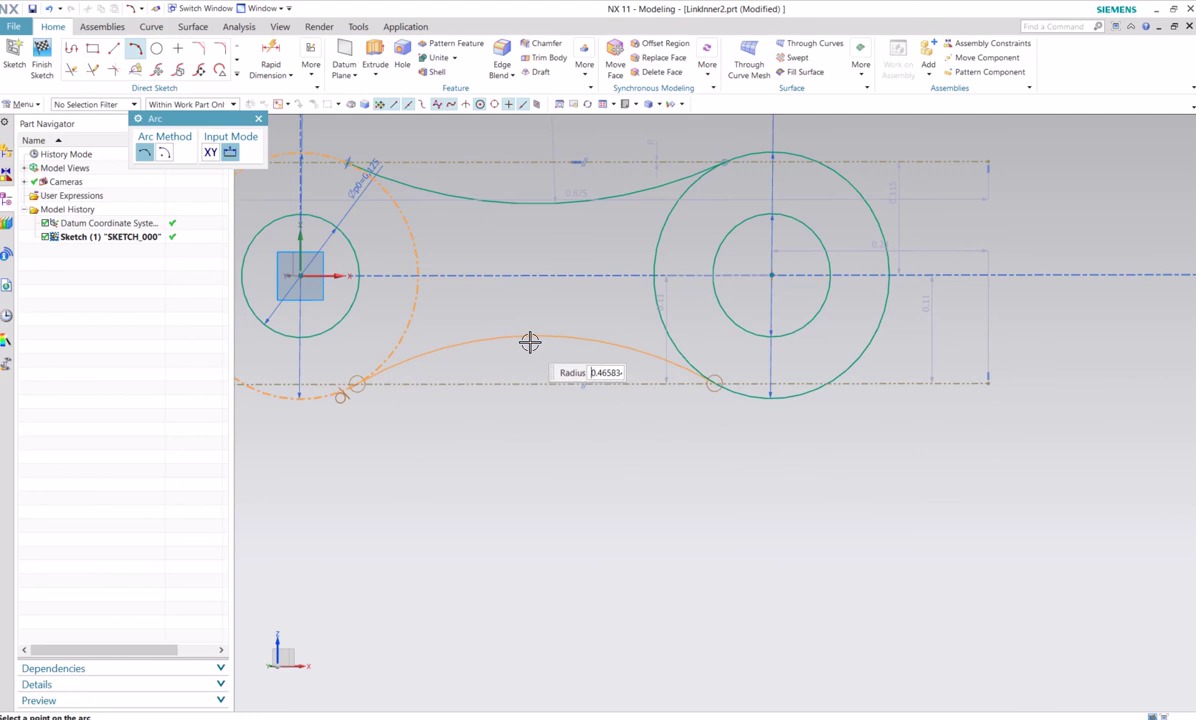
left_click(530, 342)
middle_click_drag(540, 292, 620, 388, "shift")
scroll(621, 383, "down", 2)
scroll(611, 351, "up", 3)
scroll(616, 372, "down", 1)
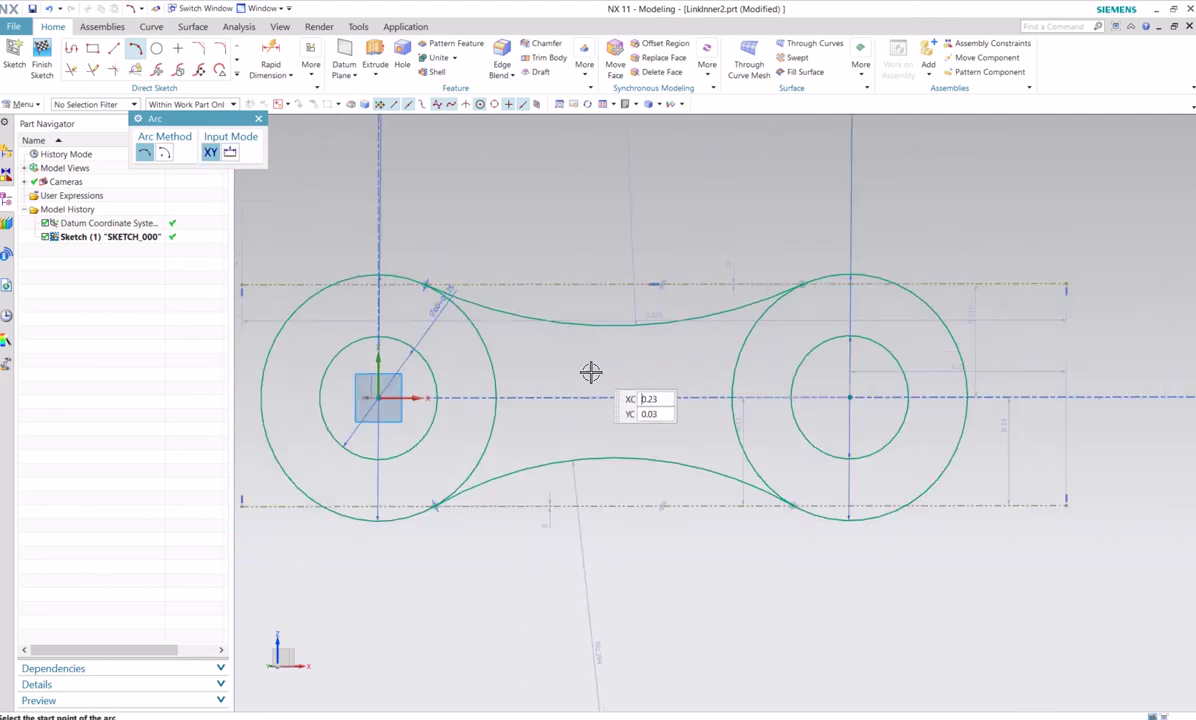
Trim away the inner portions of both outer circles between the two connecting arcs.
left_click(71, 69)
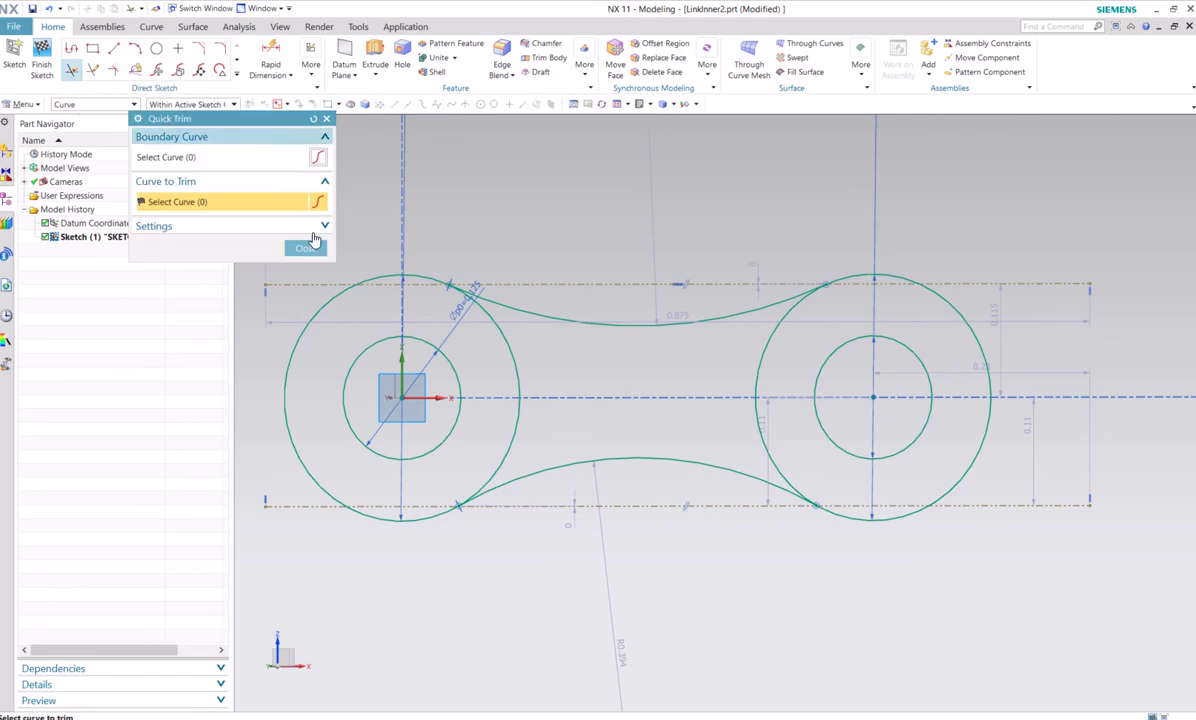
left_click(515, 361)
left_click(756, 372)
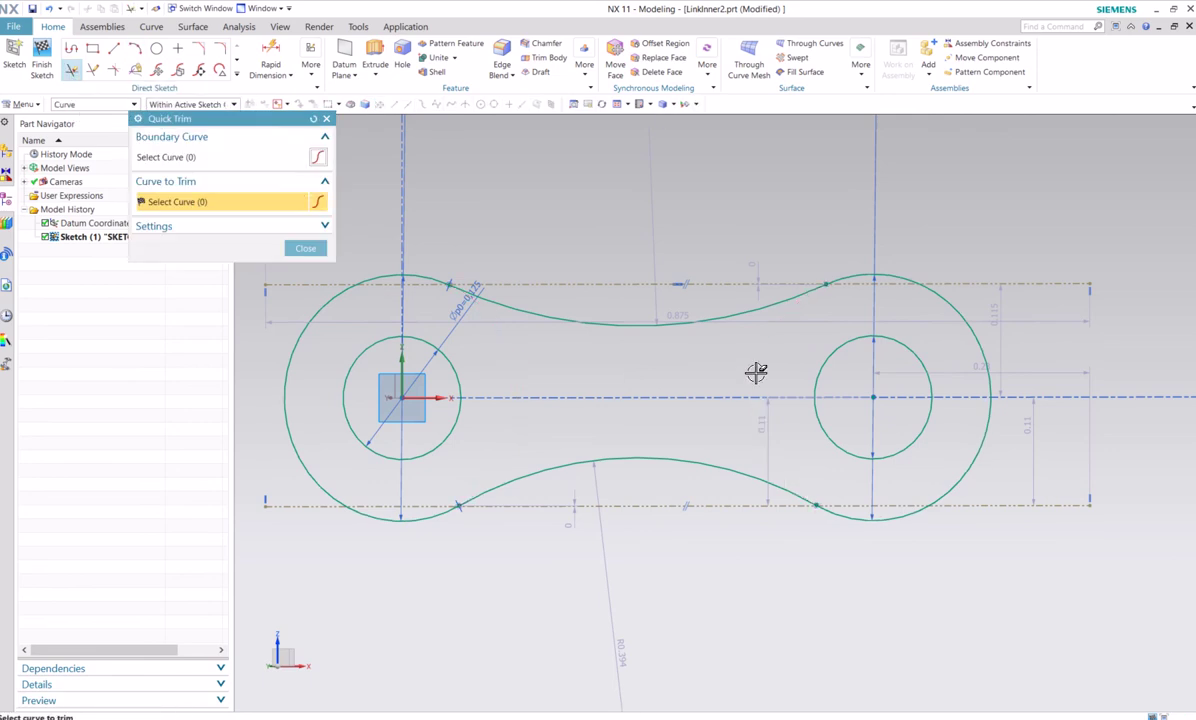
left_click(300, 246)
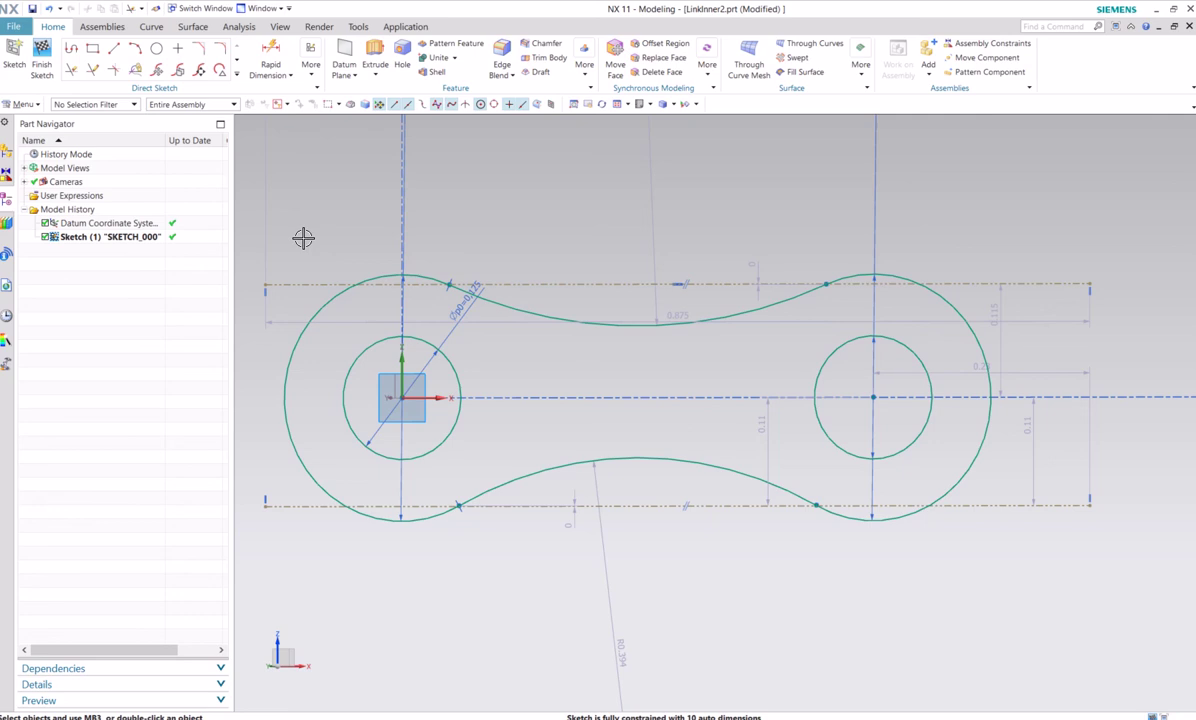
Finish the sketch and extrude the link profile with its two holes by 1/32 in as a solid.
left_click(43, 55)
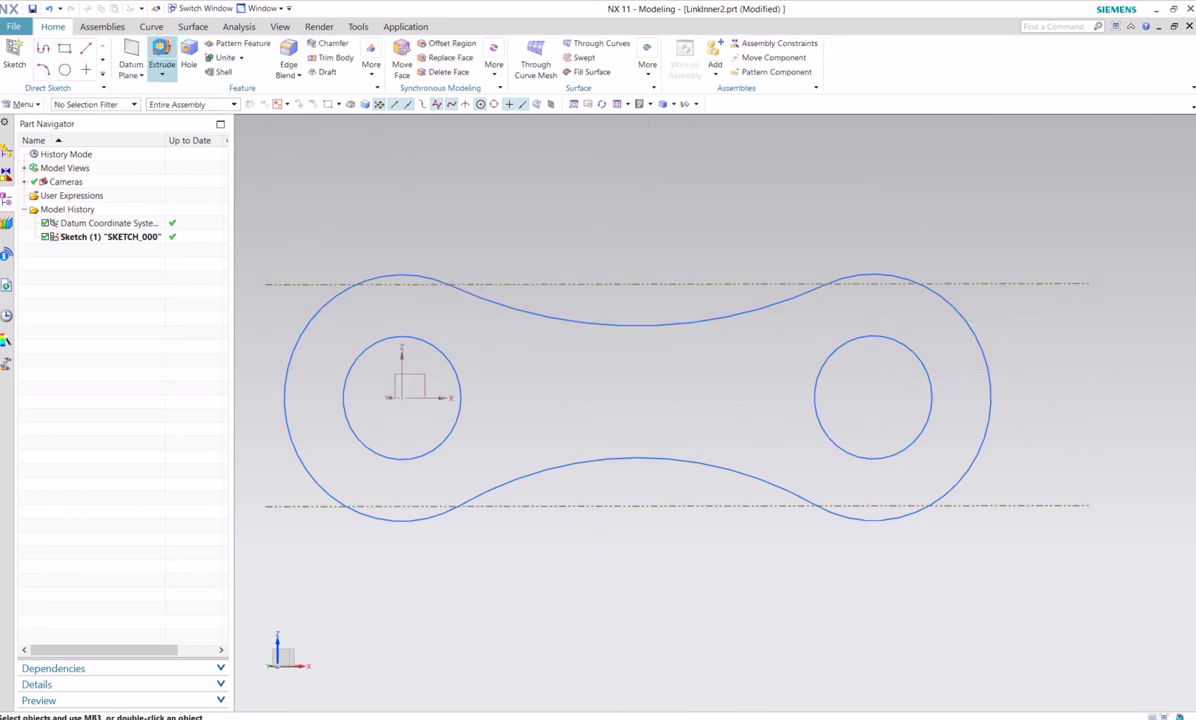
left_click(161, 55)
left_click(529, 284)
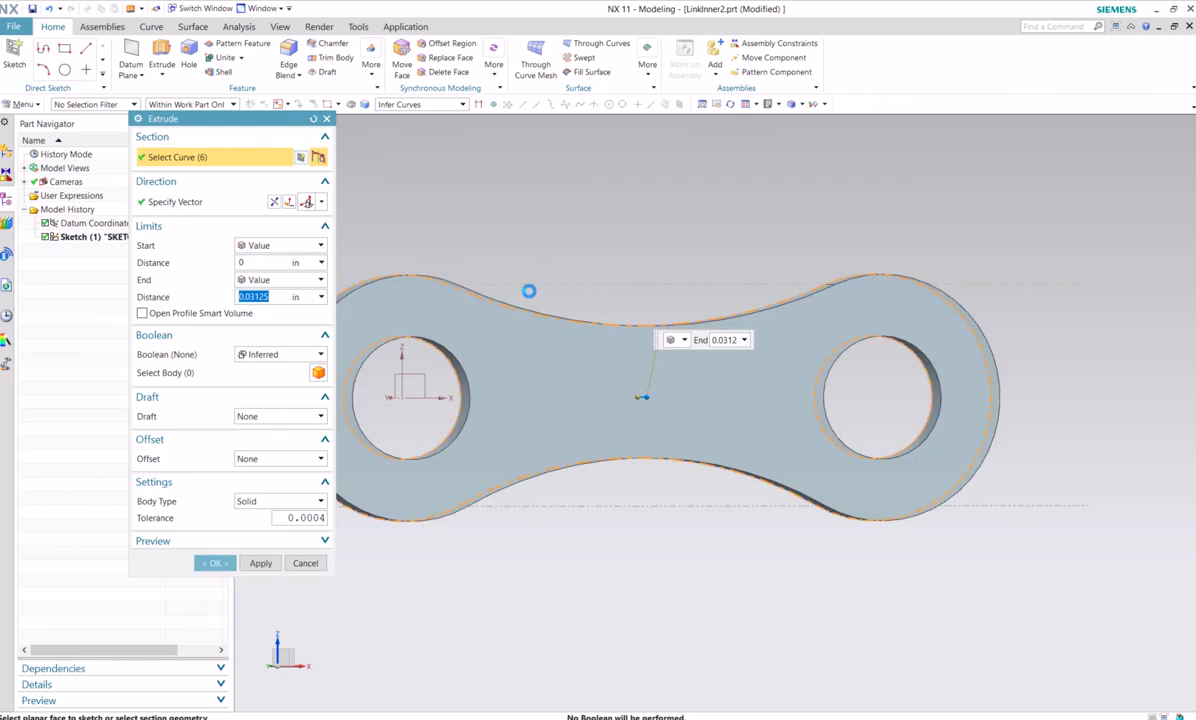
middle_click_drag(529, 256, 525, 225)
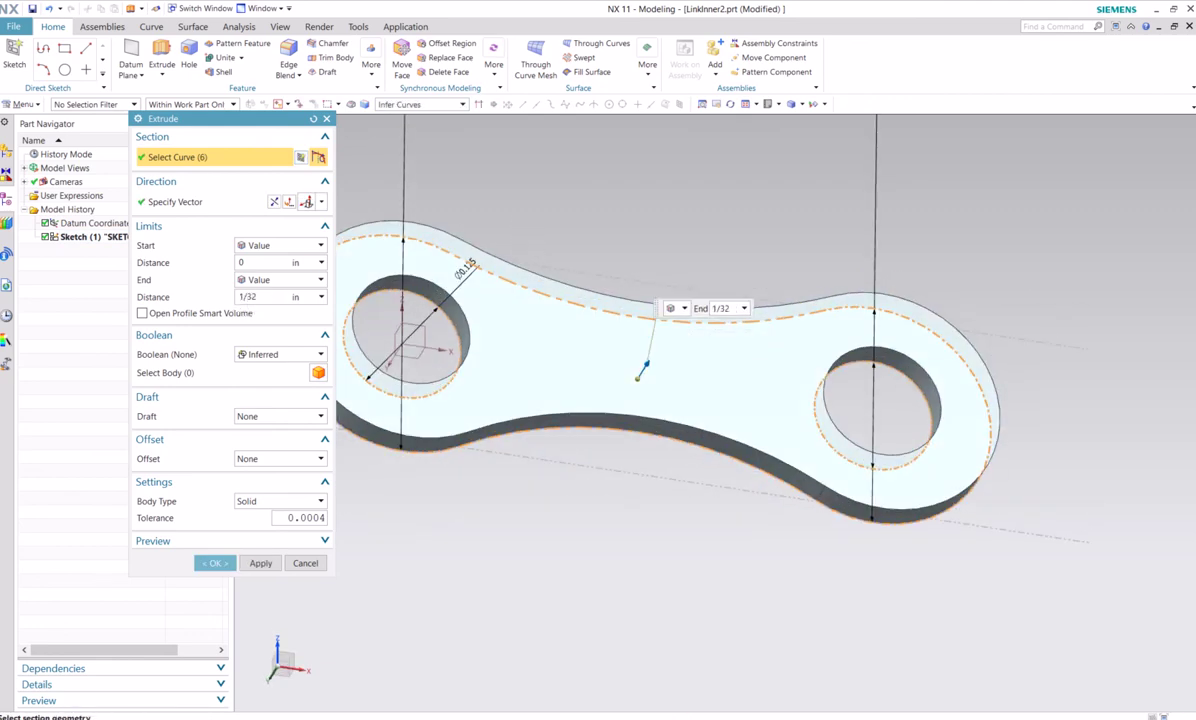
left_click(215, 563)
Round the front and back outer perimeter edges of the link with a 1/64 in edge blend.
middle_click_drag(521, 527, 650, 529)
scroll(650, 529, "down", 2)
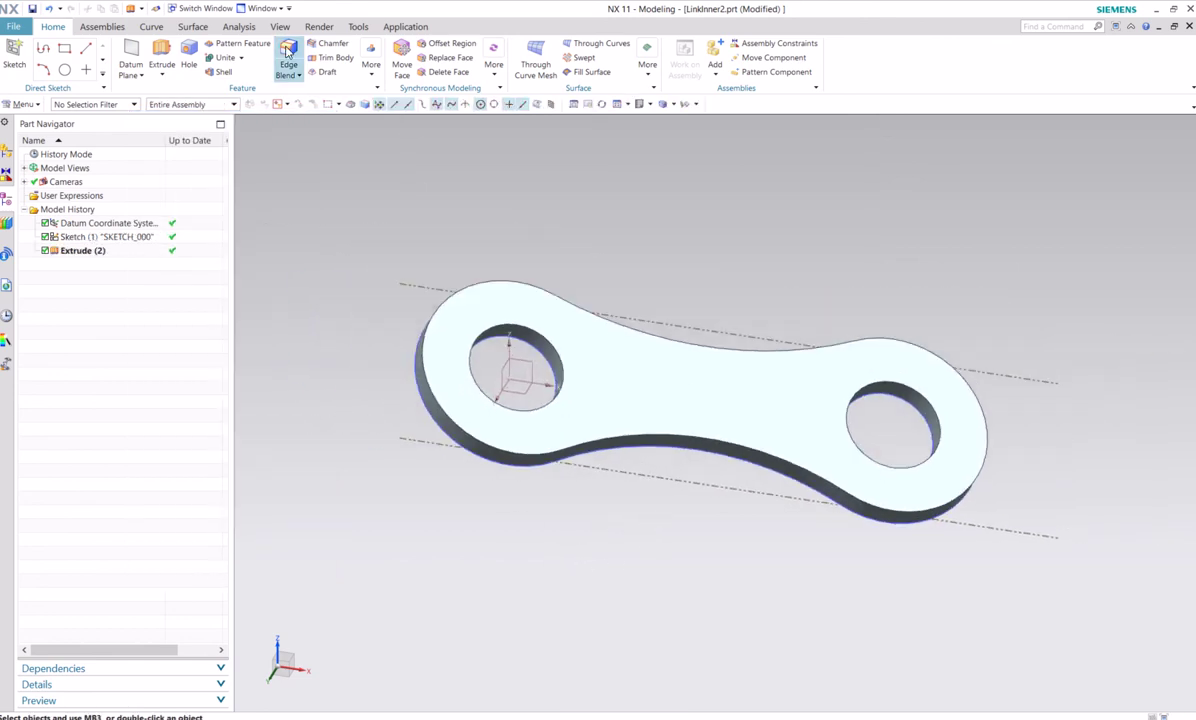
left_click(288, 55)
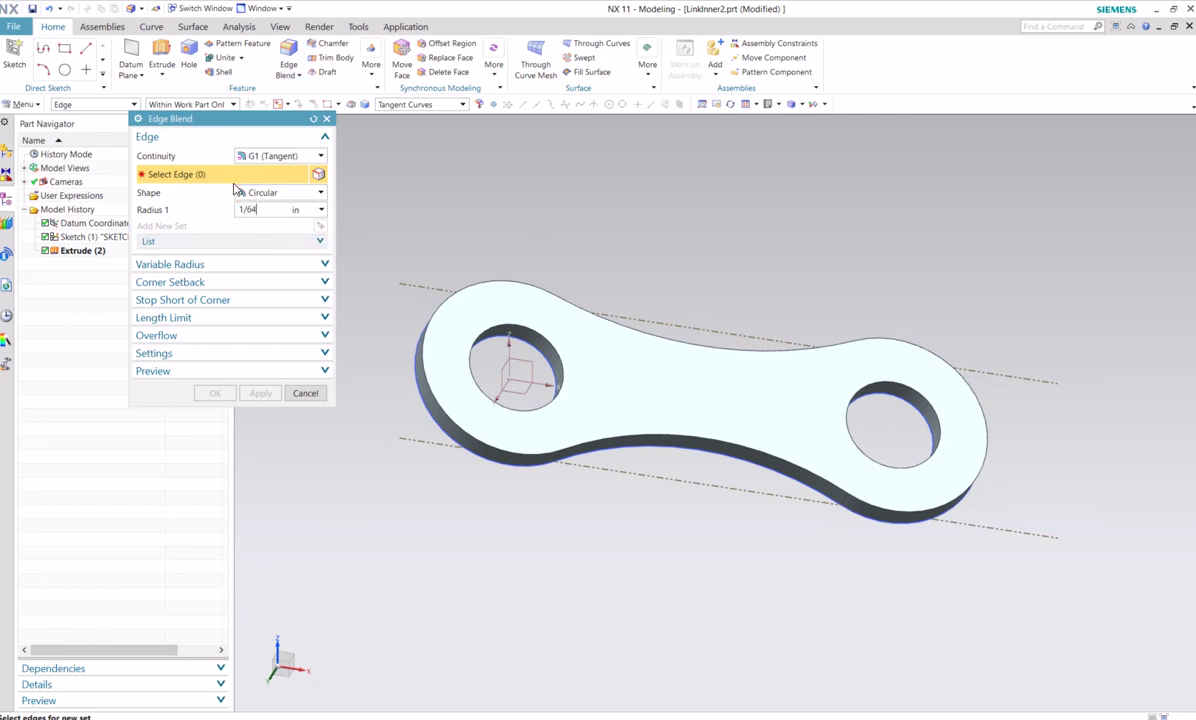
left_click(699, 434)
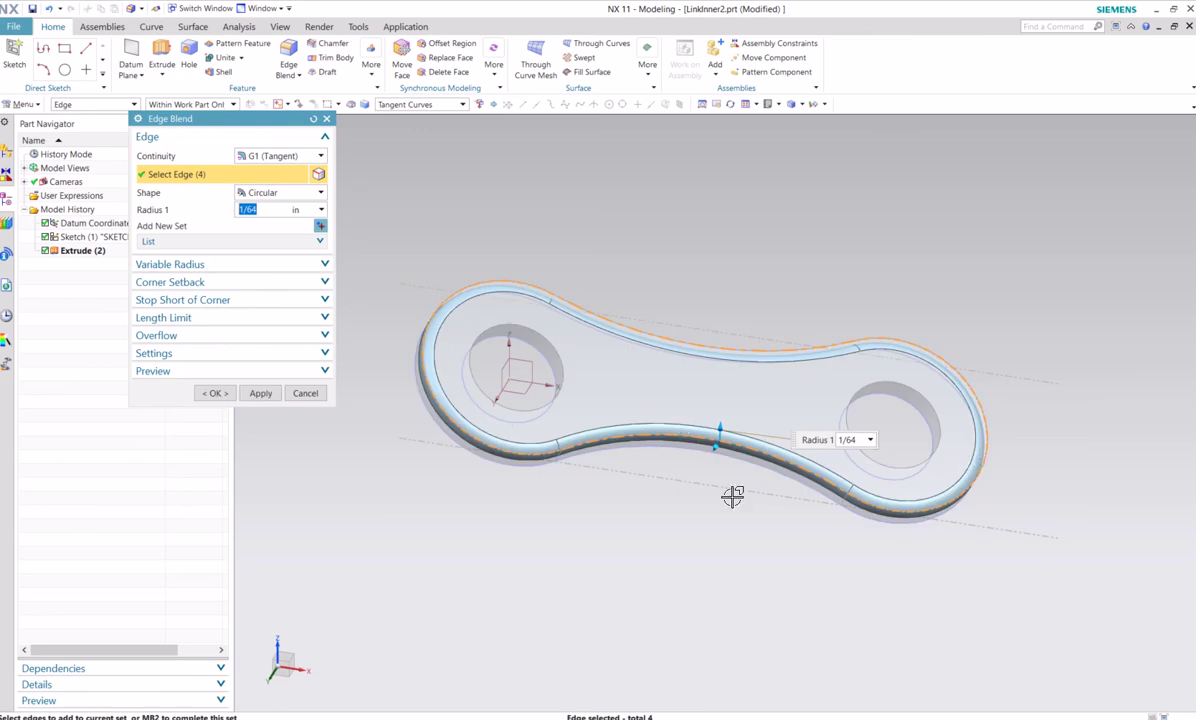
left_click(663, 444)
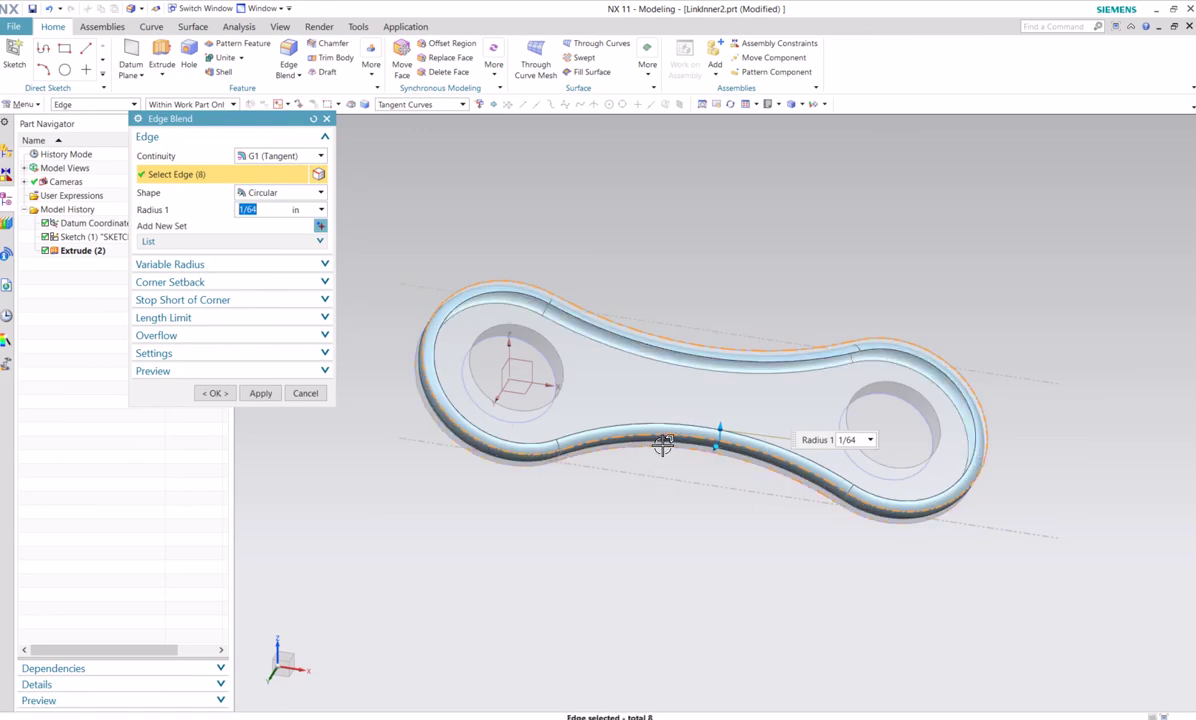
middle_click_drag(686, 510, 689, 419)
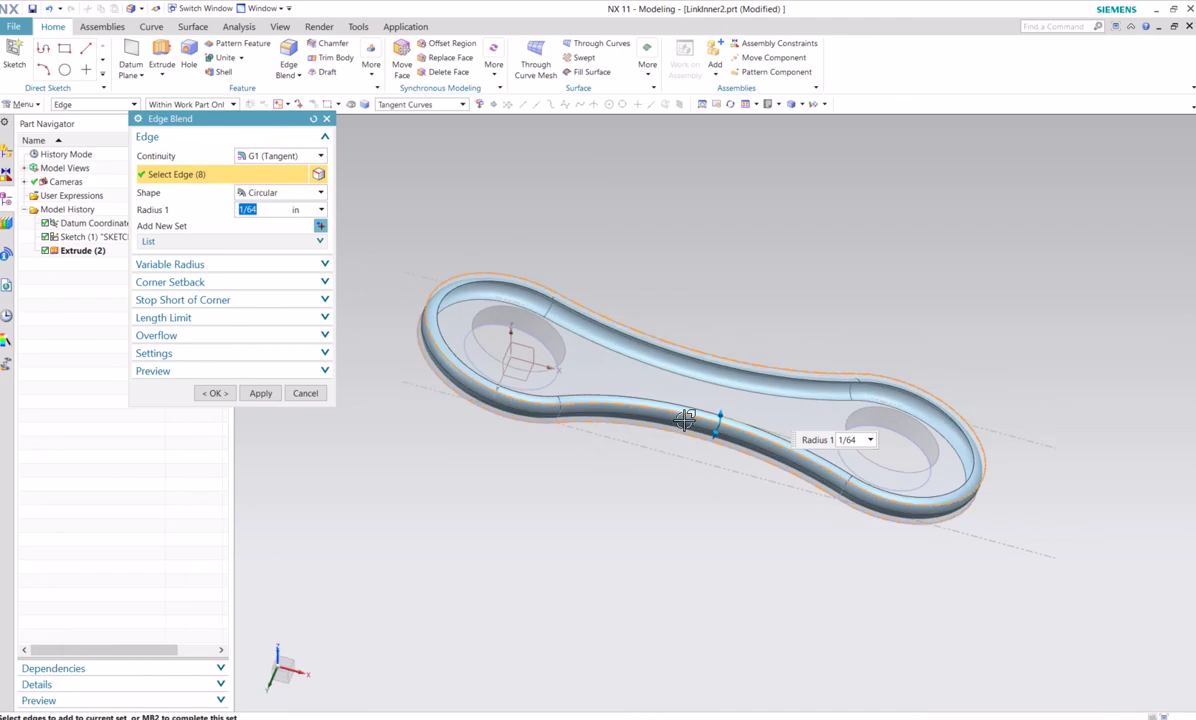
left_click(212, 393)
Pattern the link extrude linearly along the reversed Y-axis direction with a count of 2 and a pitch distance of 7/32 in.
middle_click_drag(540, 512, 485, 510)
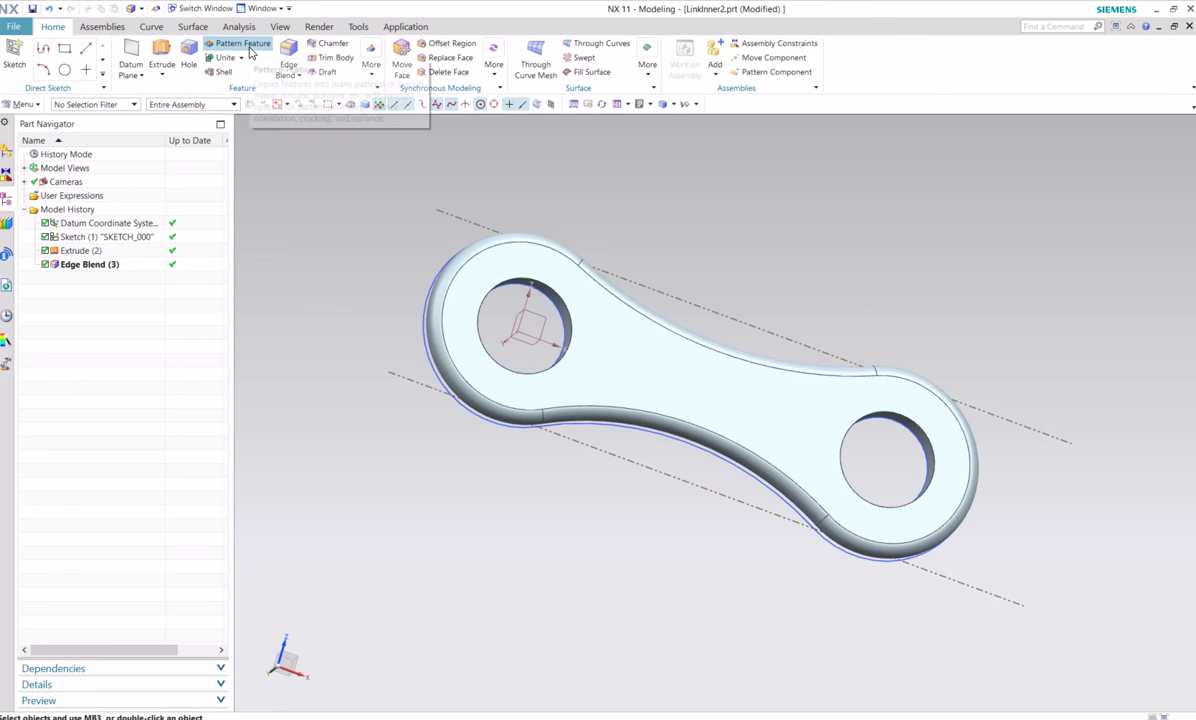
left_click(248, 46)
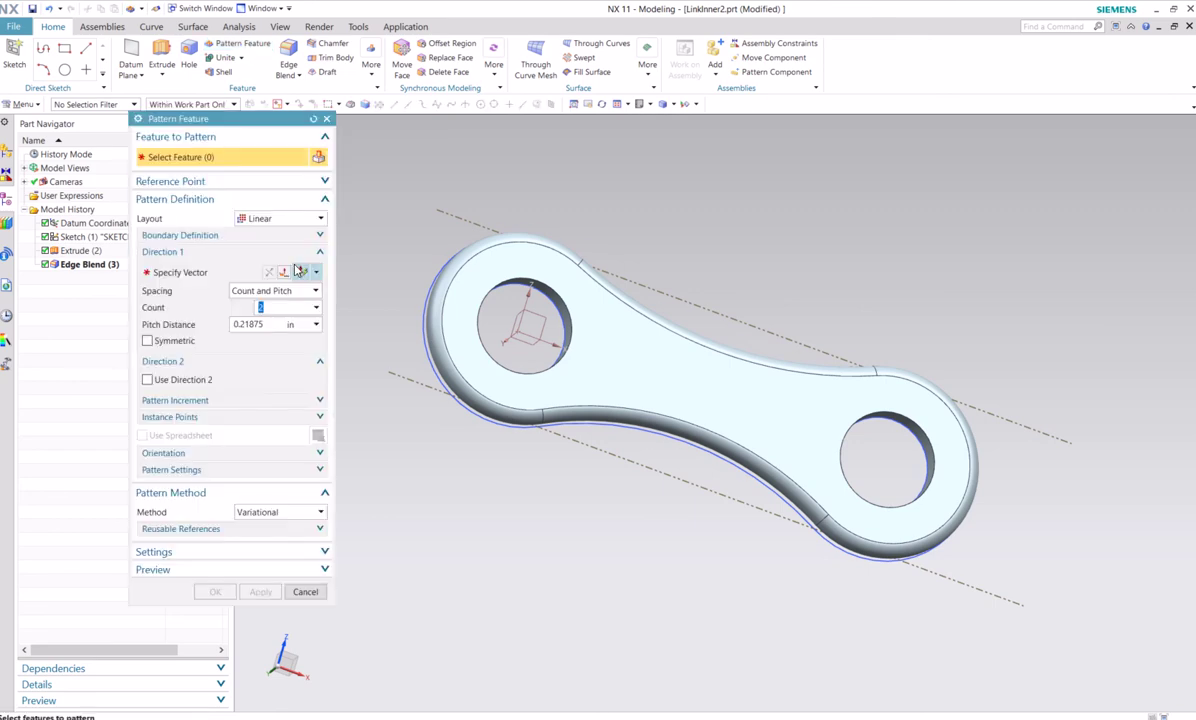
left_click(628, 381)
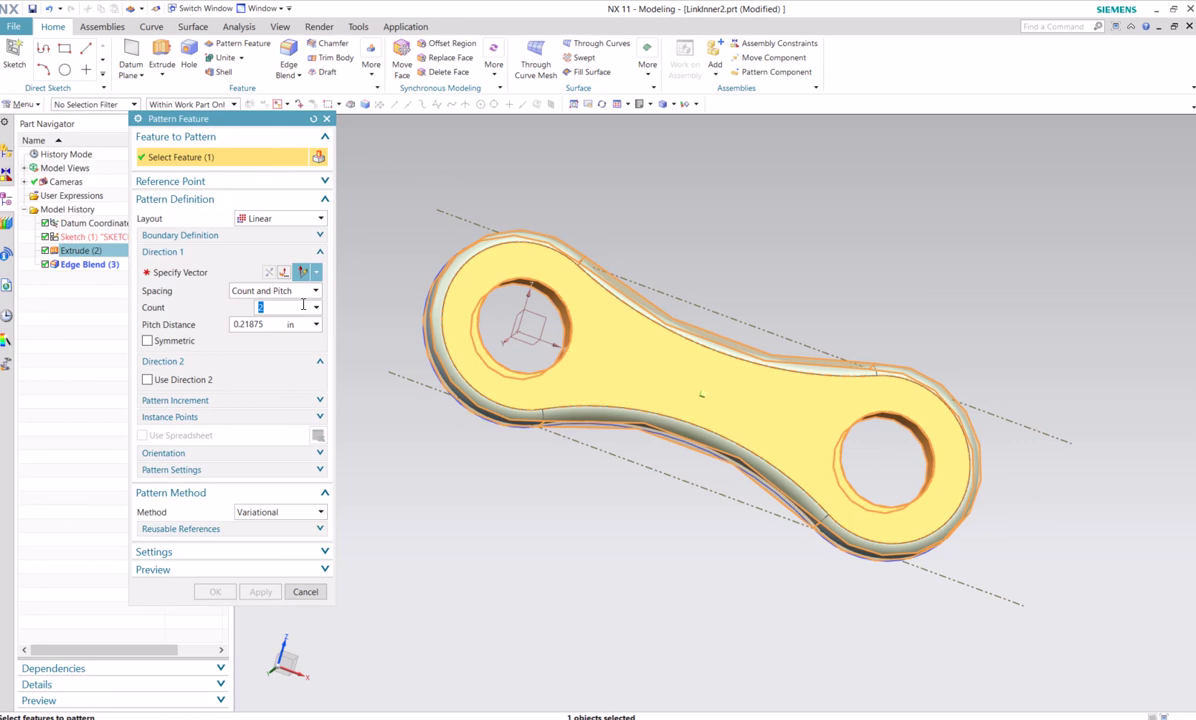
left_click(221, 274)
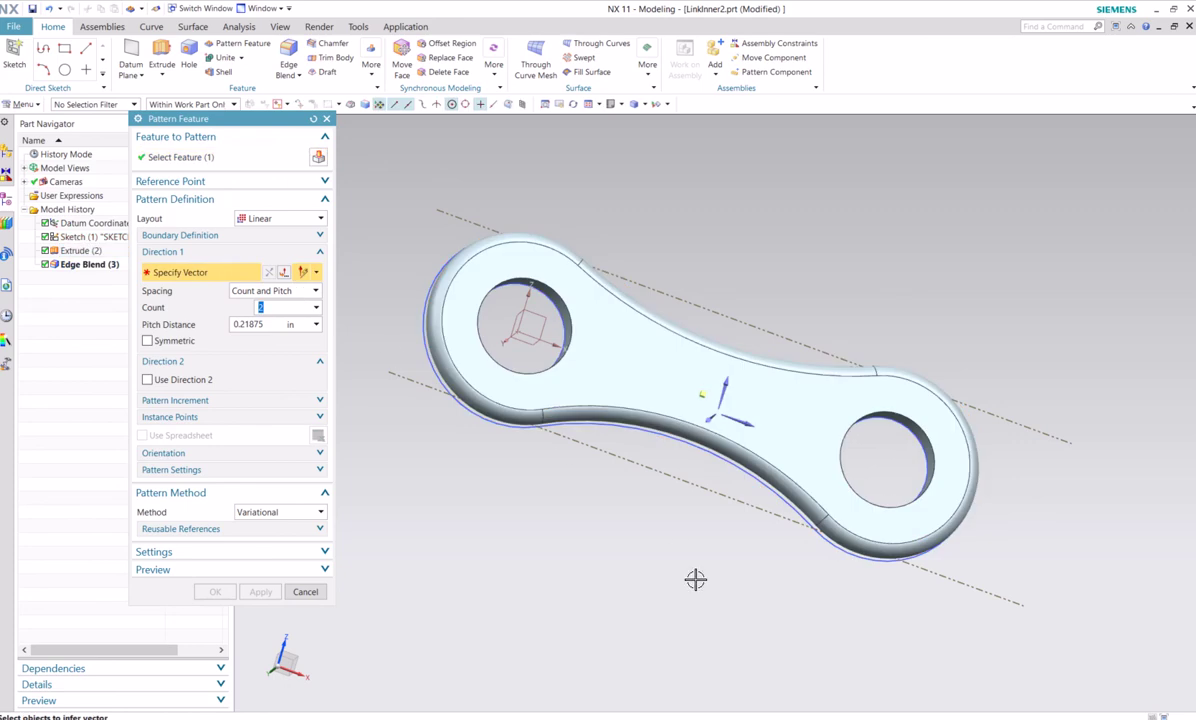
middle_click_drag(695, 579, 708, 515)
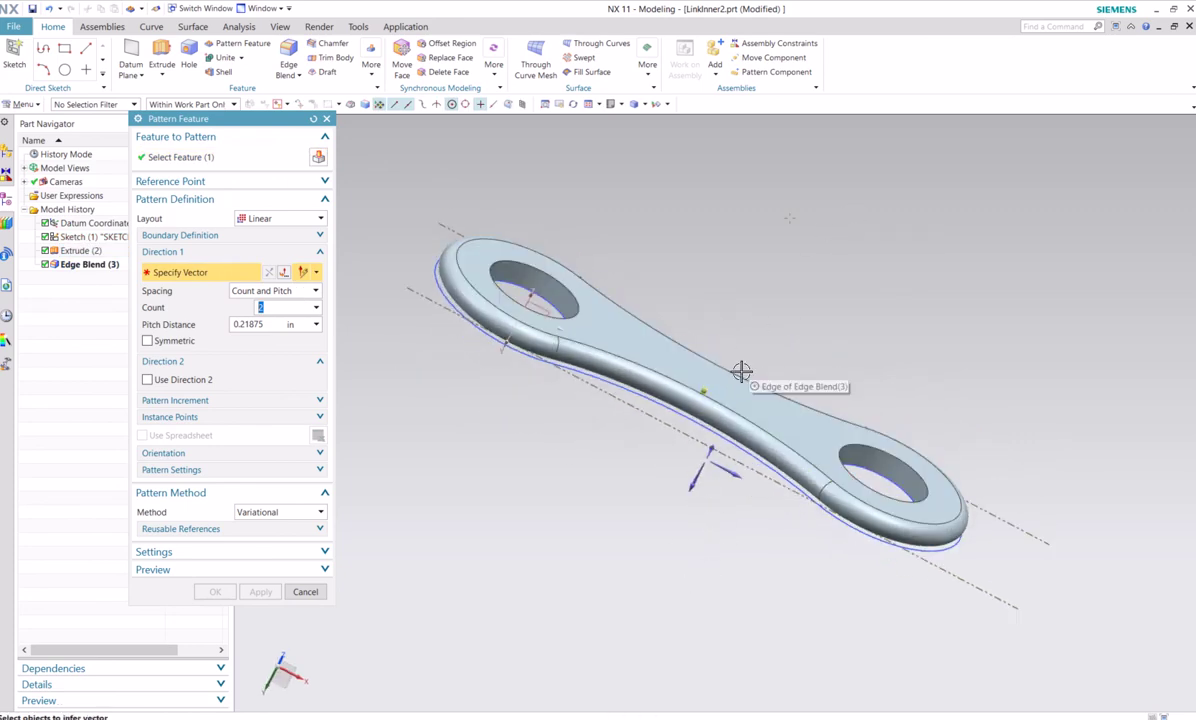
left_click(696, 480)
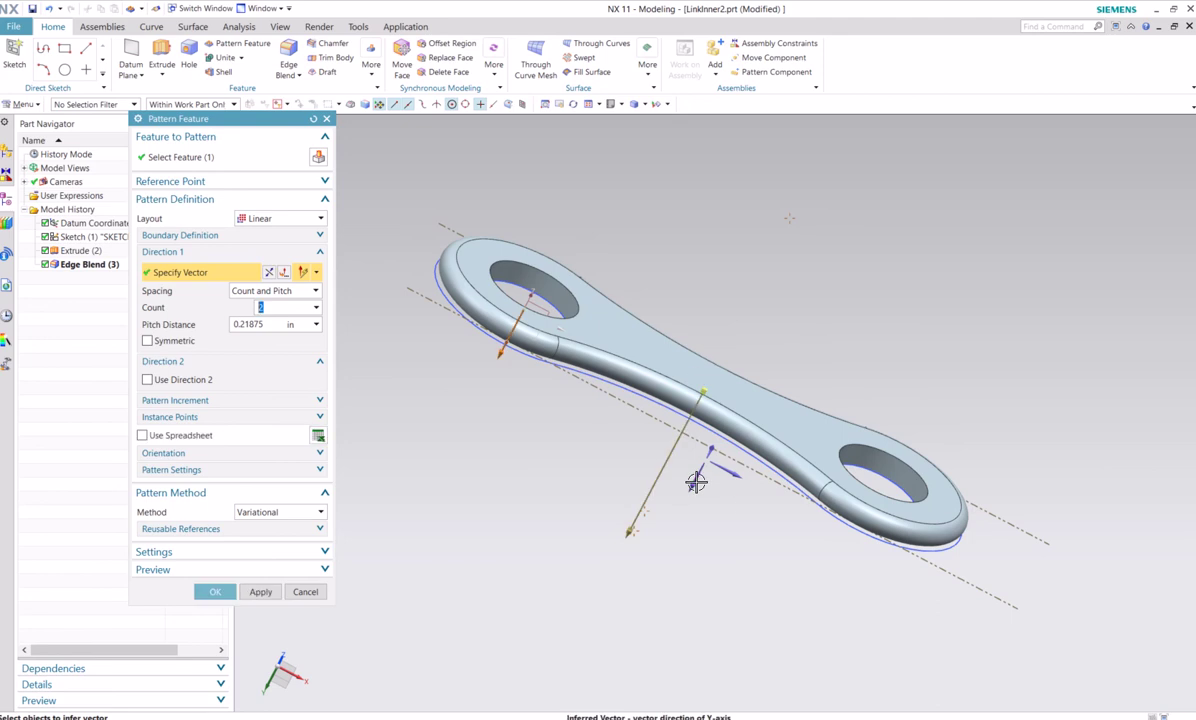
left_click(283, 273)
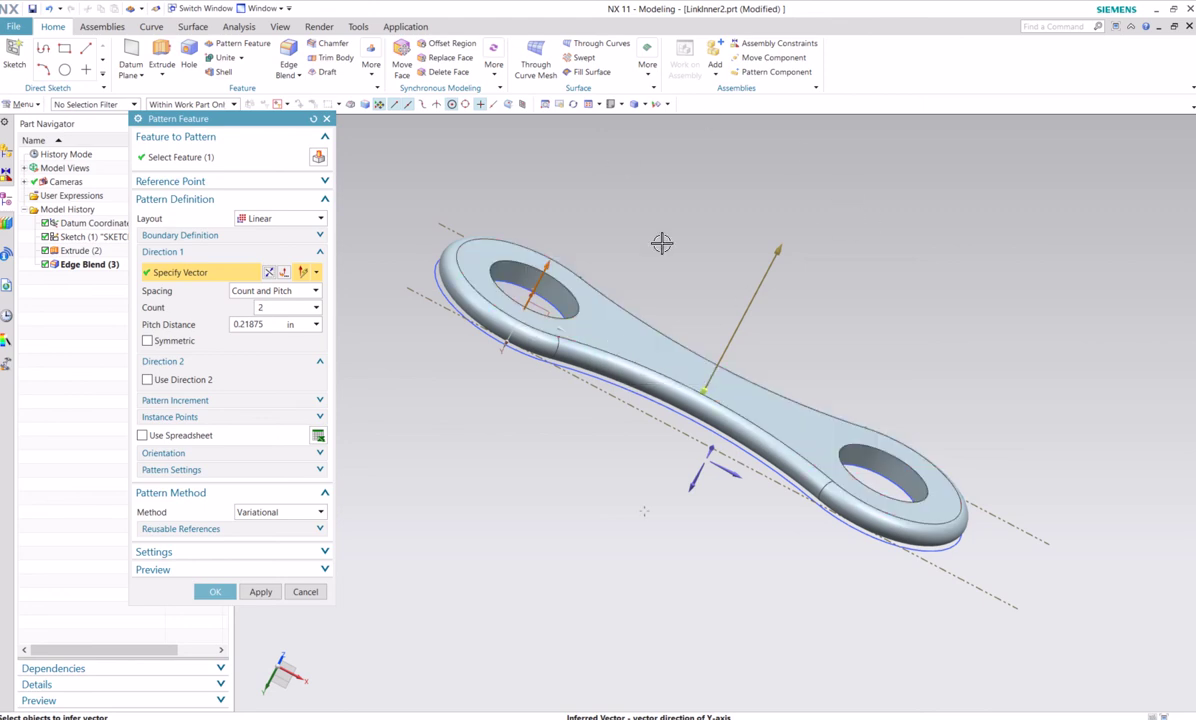
left_click_drag(273, 322, 221, 325)
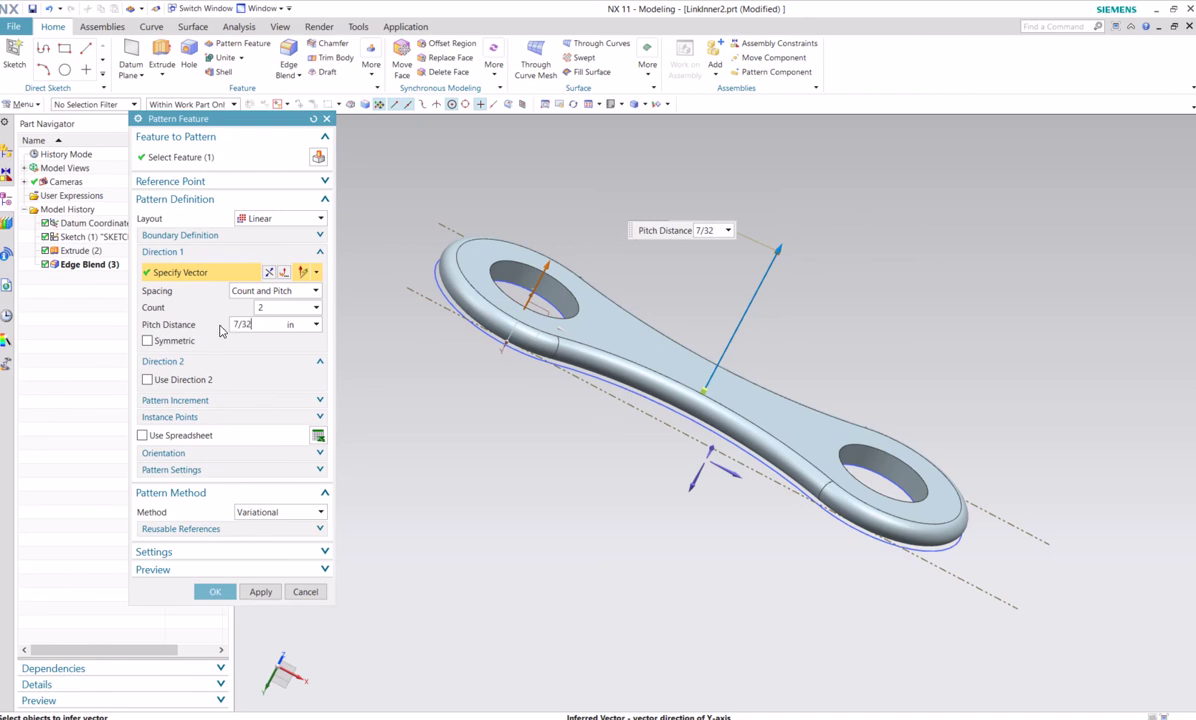
left_click(215, 591)
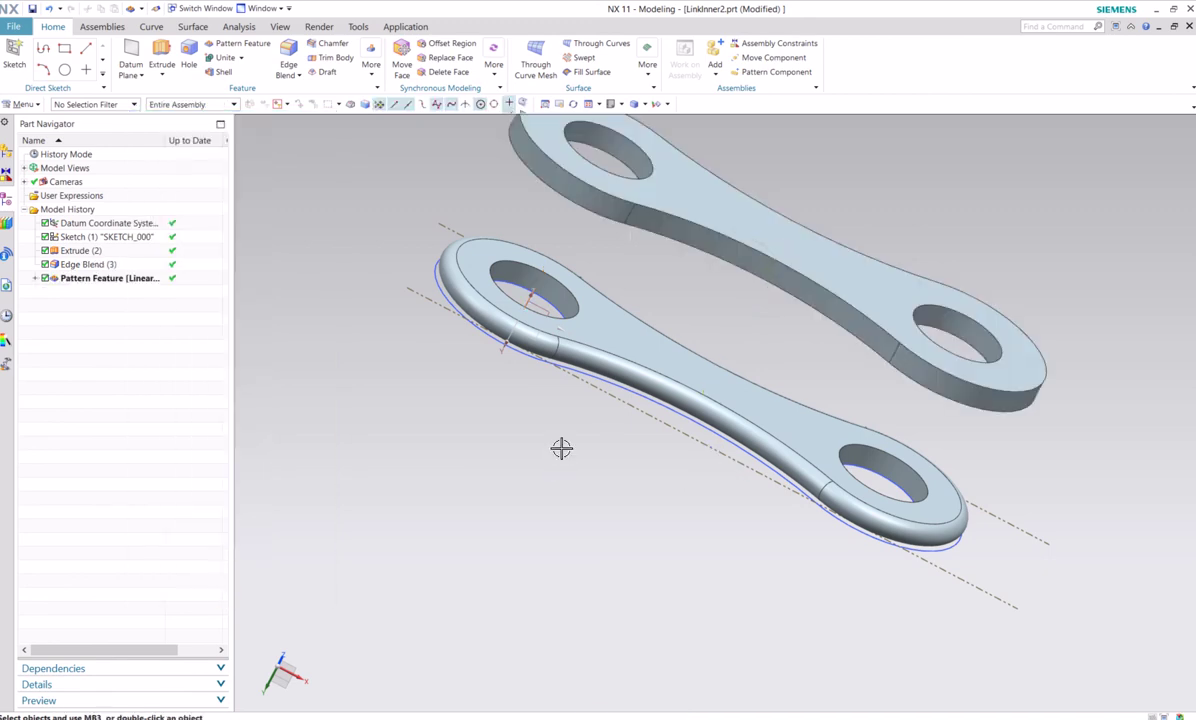
Round both outer perimeter edges of the patterned link copy with a 0.015625 in edge blend and save the part.
scroll(561, 449, "down", 5)
middle_click_drag(560, 453, 752, 456)
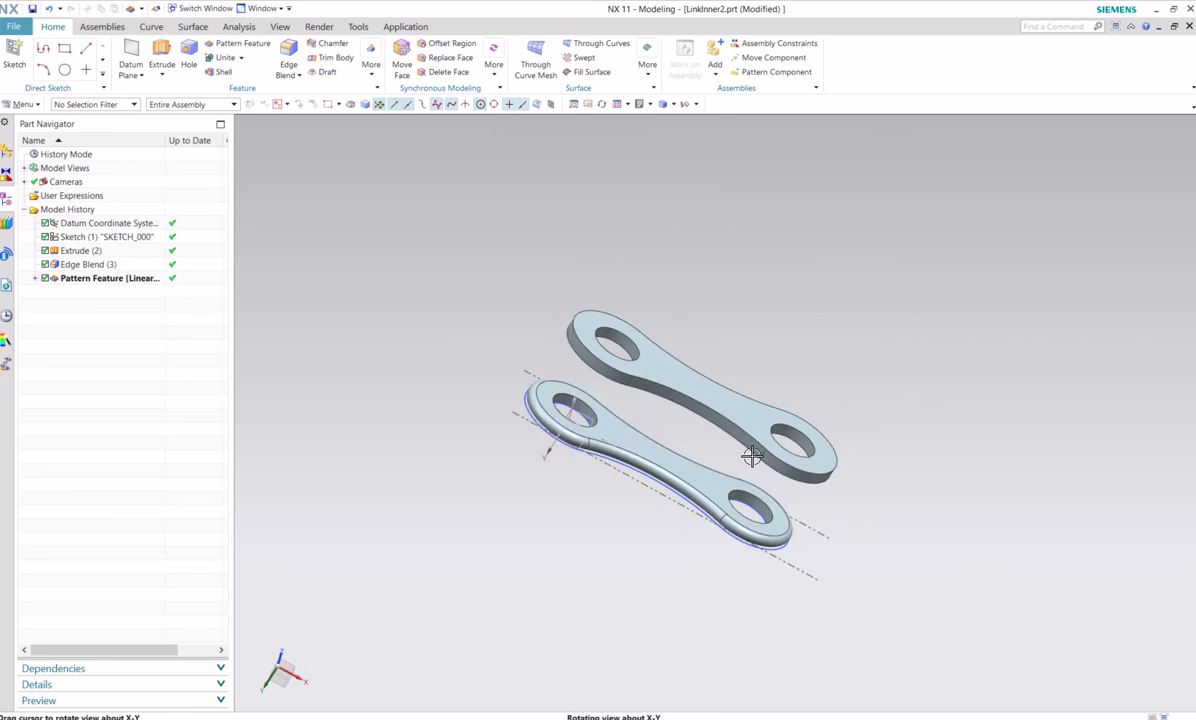
scroll(752, 456, "up", 3)
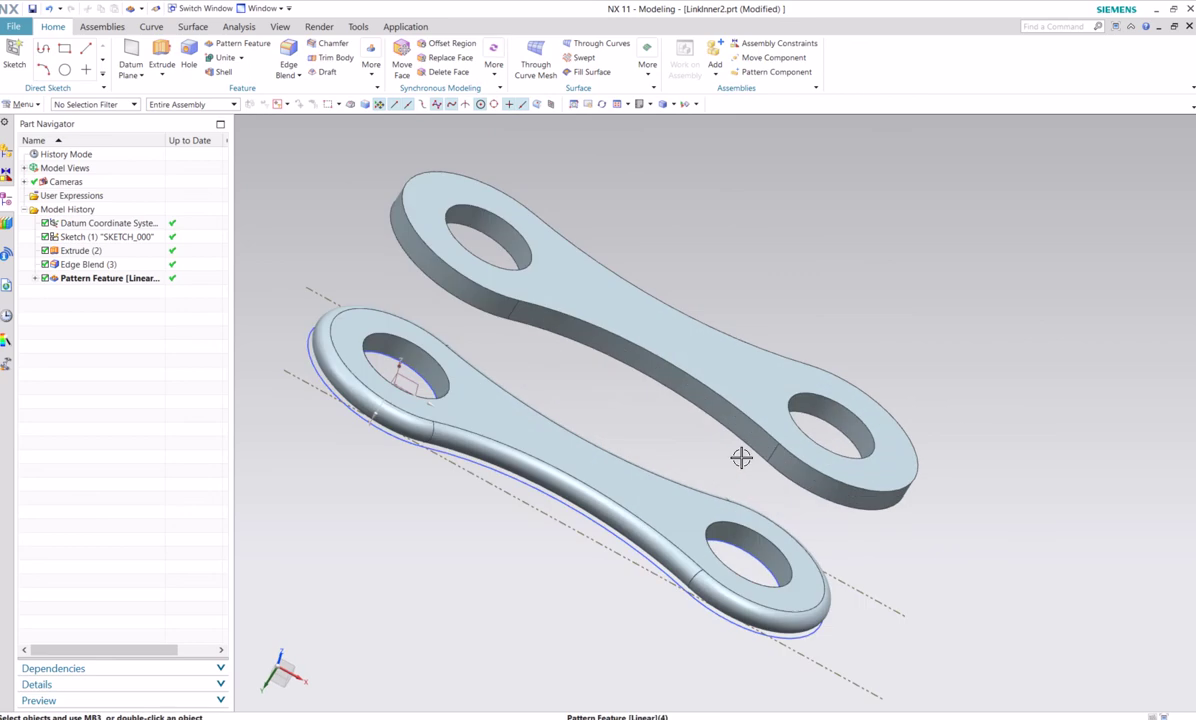
left_click(289, 58)
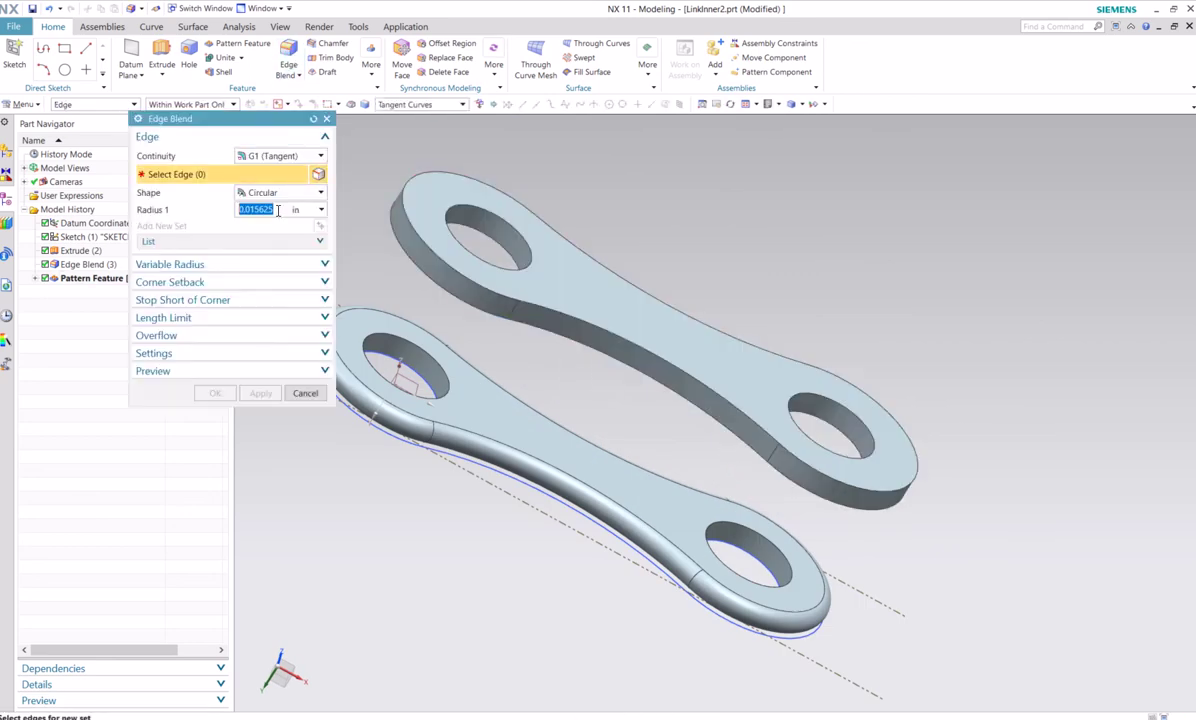
left_click(618, 341)
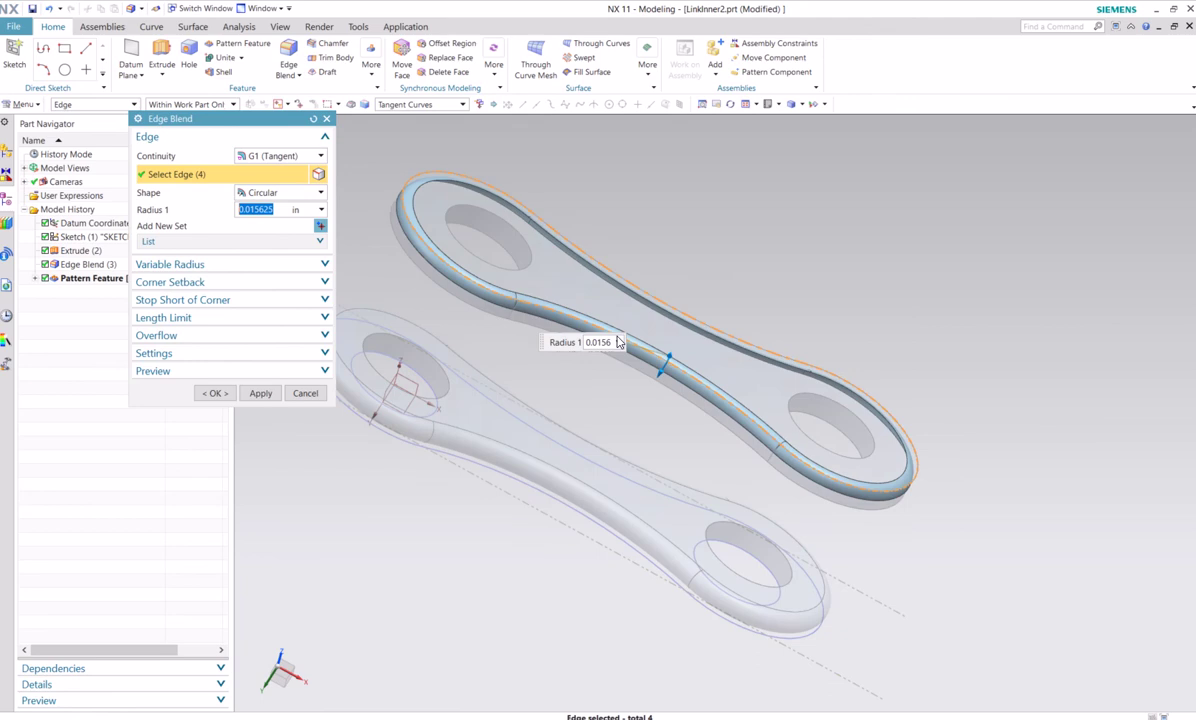
left_click(546, 331)
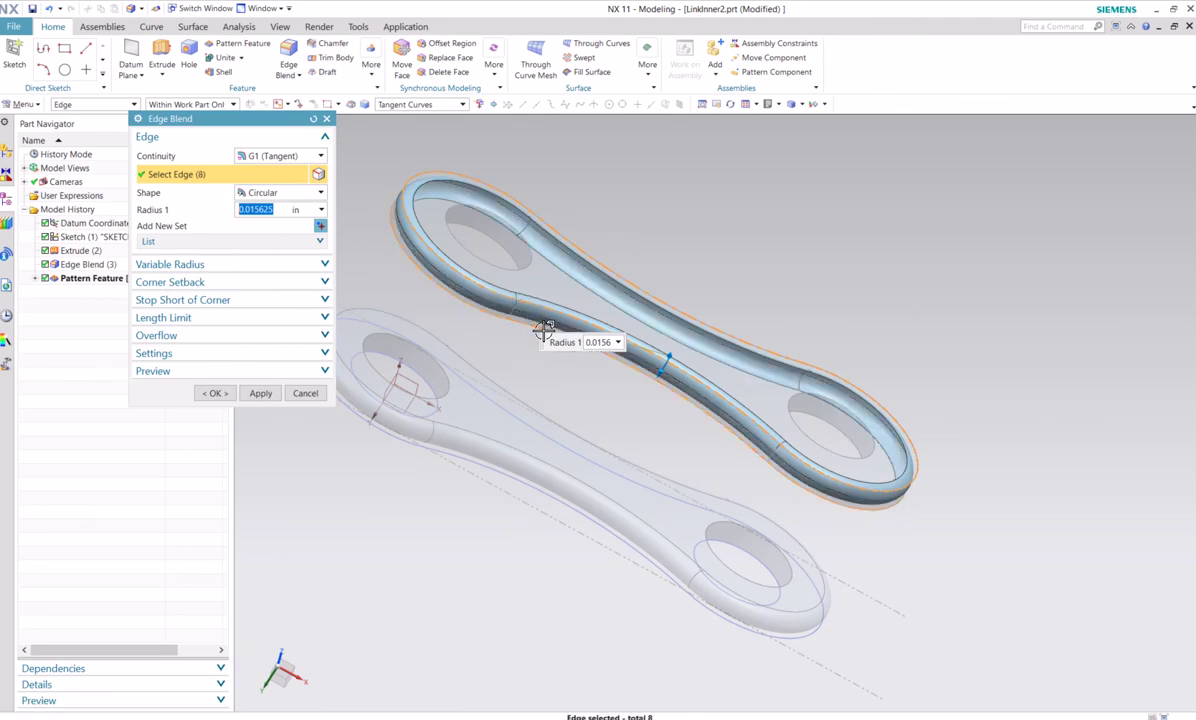
left_click(215, 393)
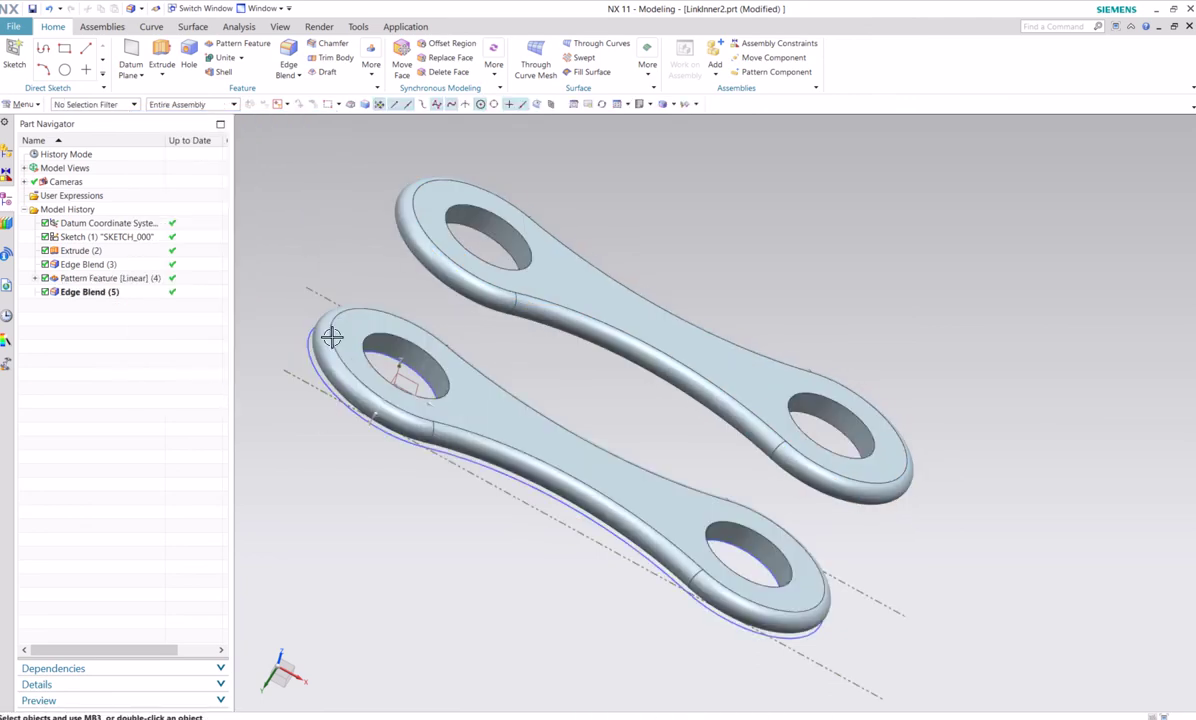
mouse_move(307, 251)
middle_mouse_down()
mouse_move(307, 262)
mouse_move(300, 250)
middle_mouse_up()
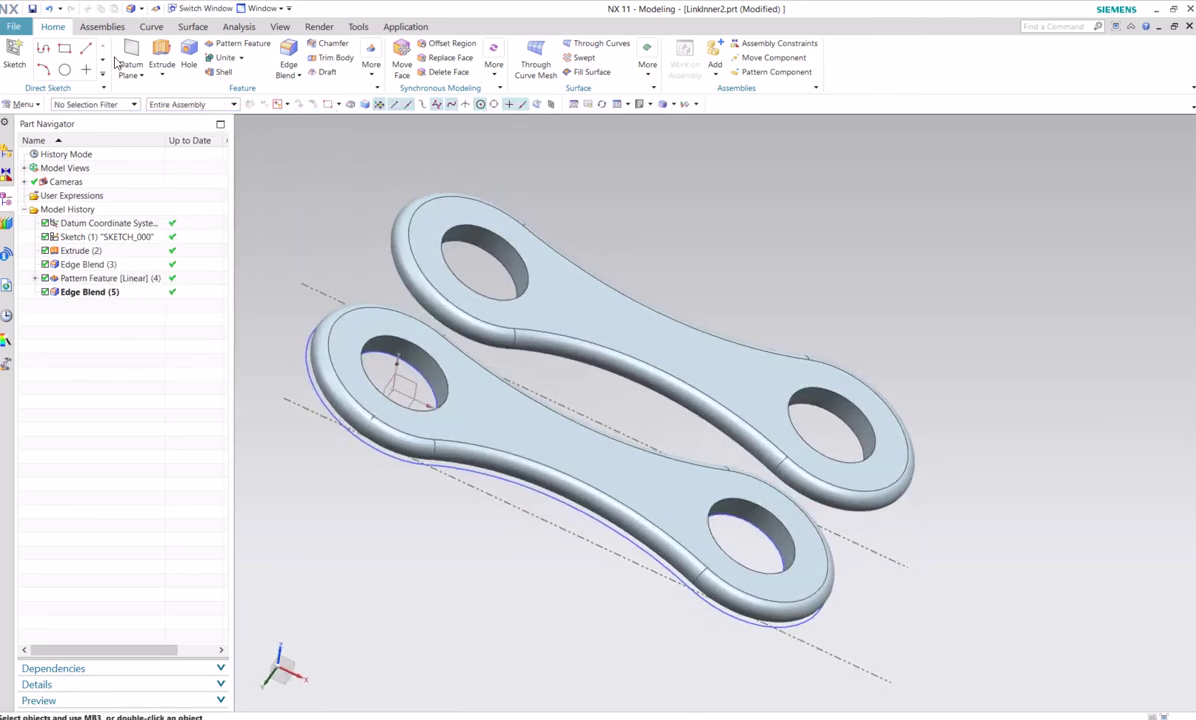
left_click(33, 9)
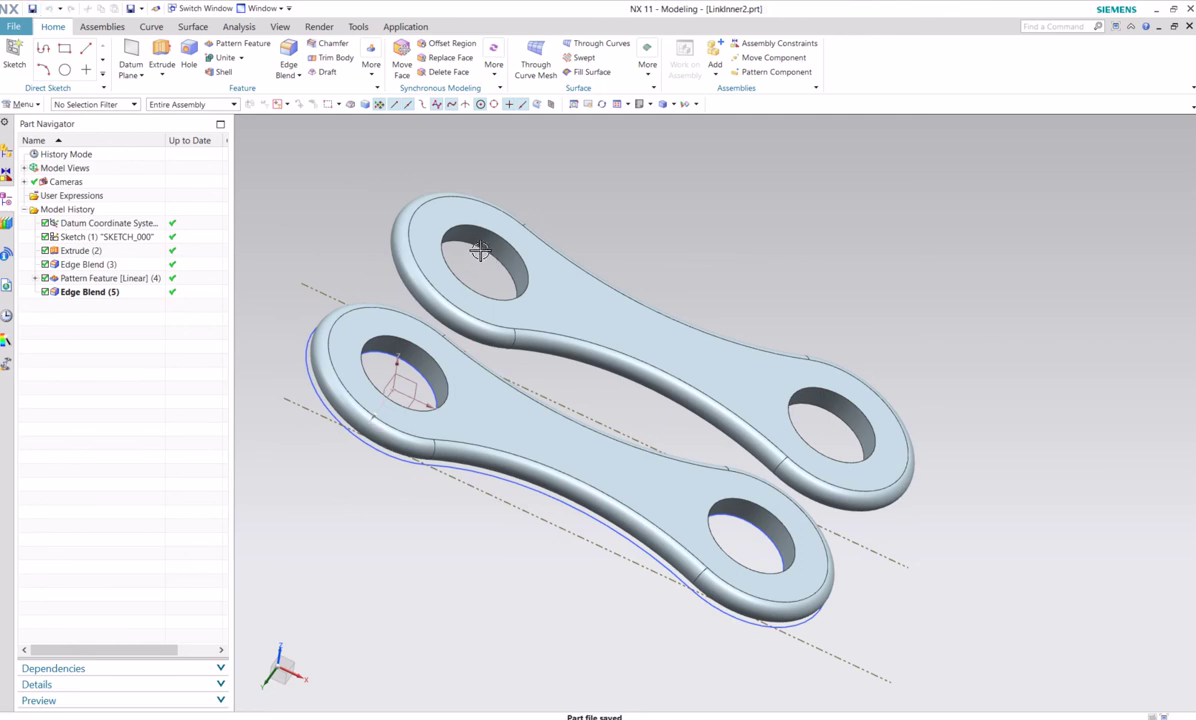
Start a sketch on the XY plane of the datum coordinate system.
left_click(14, 55)
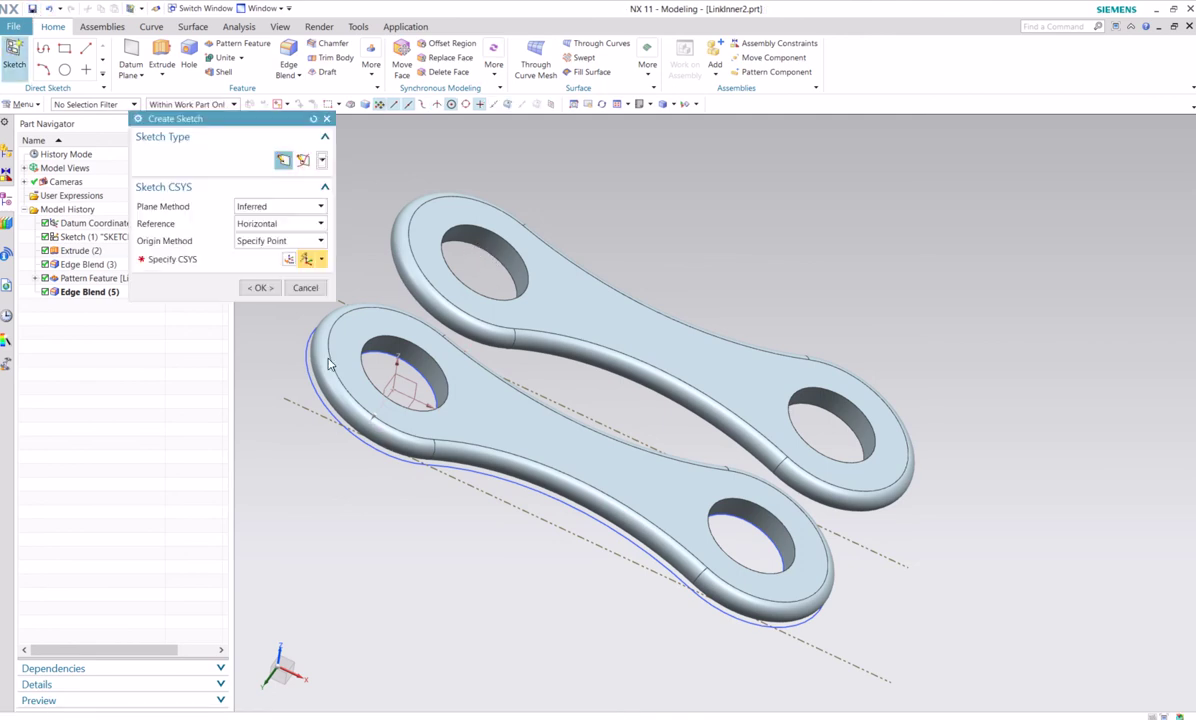
left_click(387, 383)
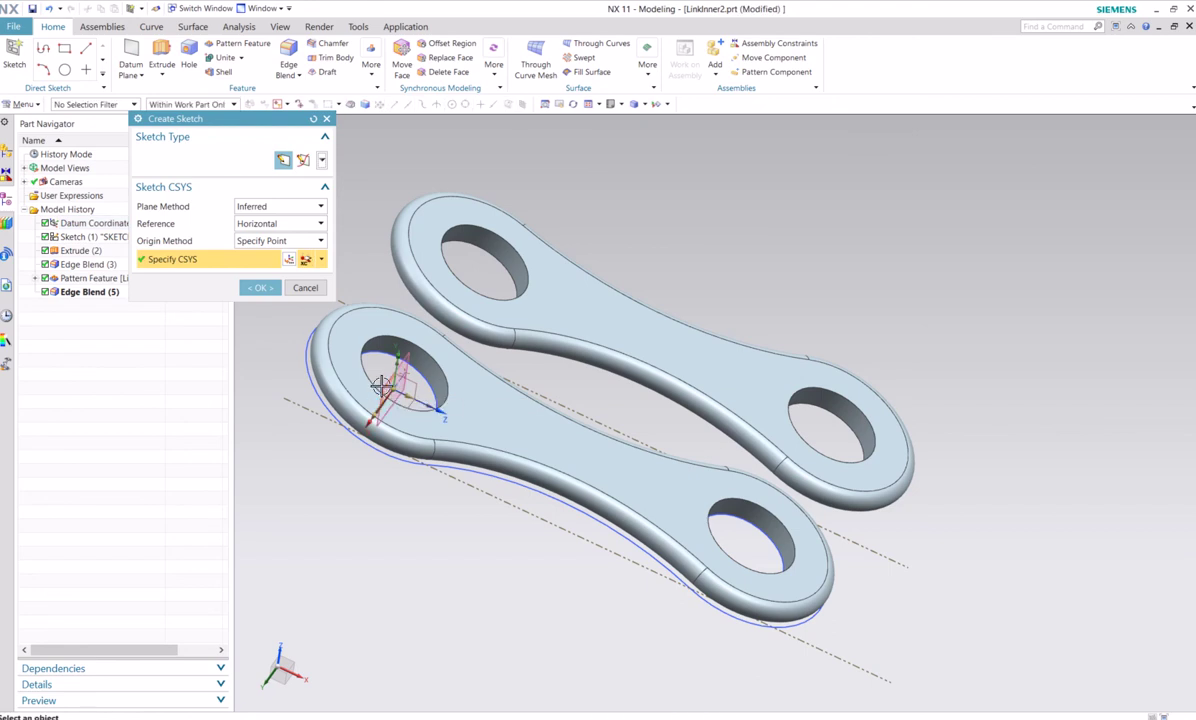
middle_click_drag(395, 375, 406, 400)
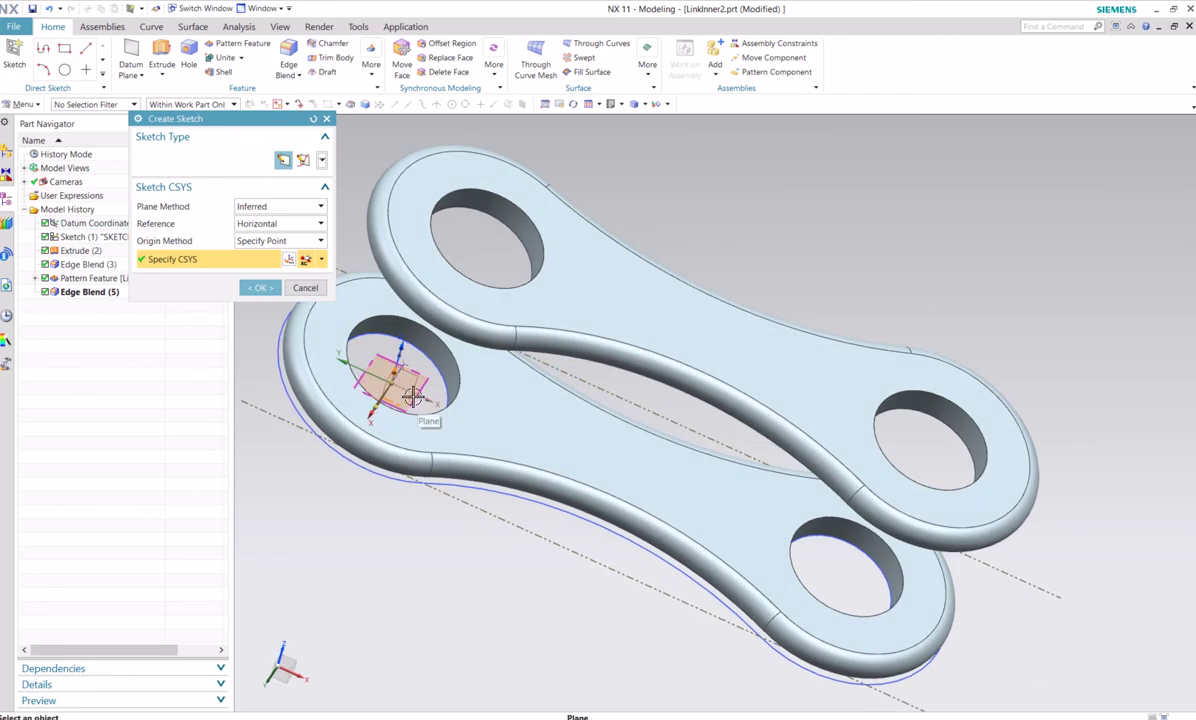
left_click(259, 288)
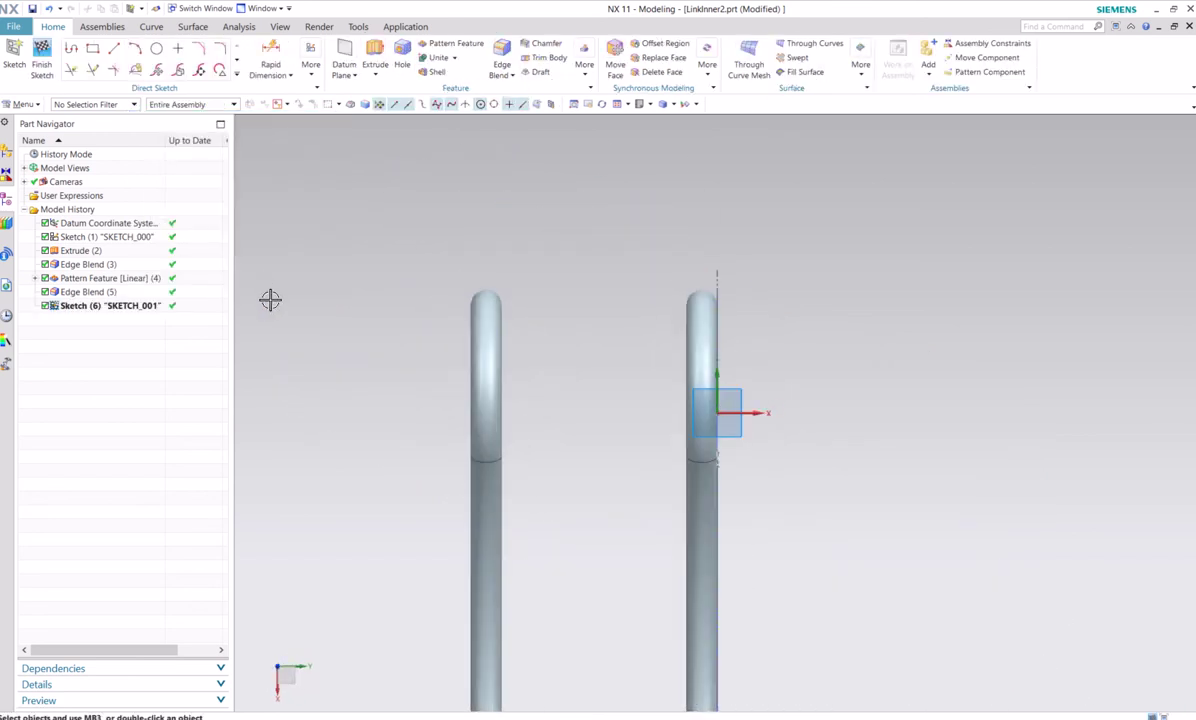
Draw a 0.25 in horizontal line from the sketch origin to the far-side centre of the matching hole in the link copy.
left_click(116, 50)
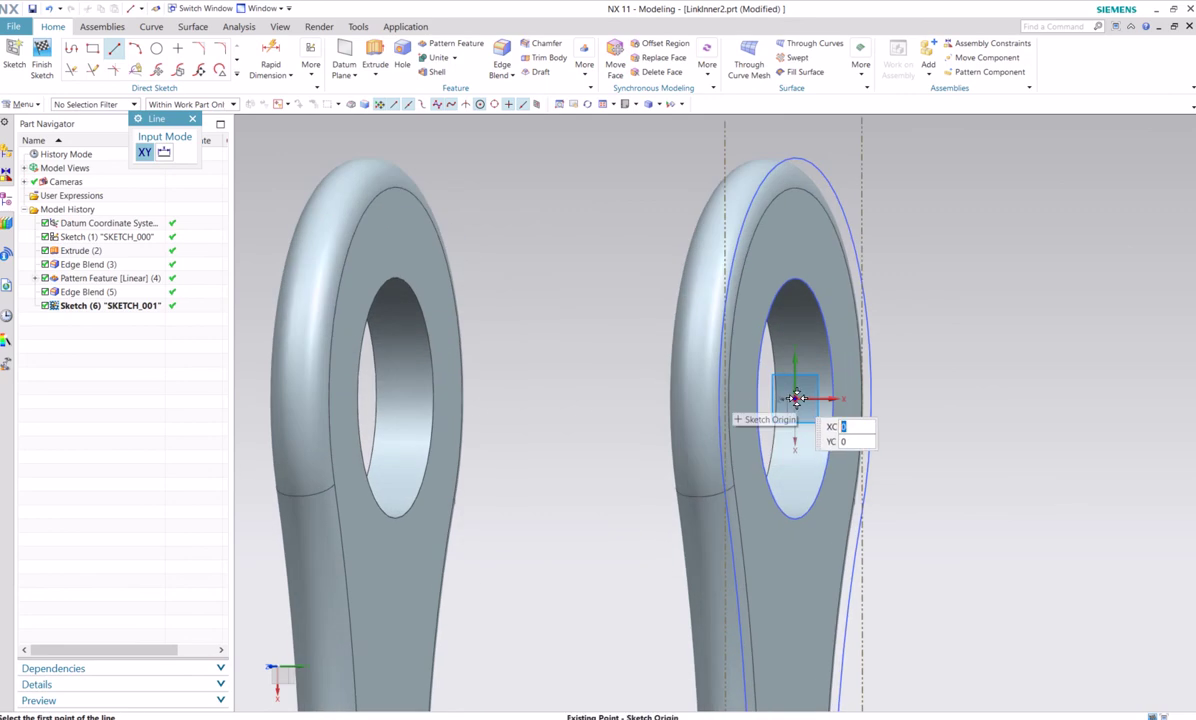
left_click(795, 398)
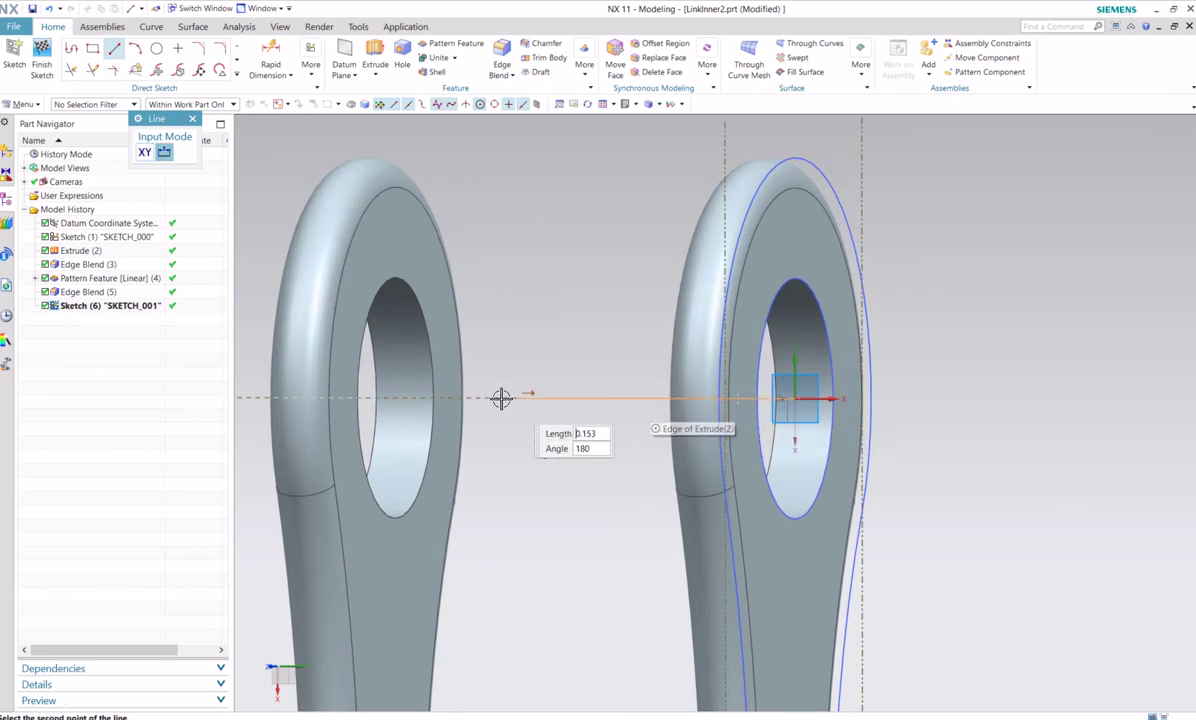
middle_click_drag(501, 399, 573, 397)
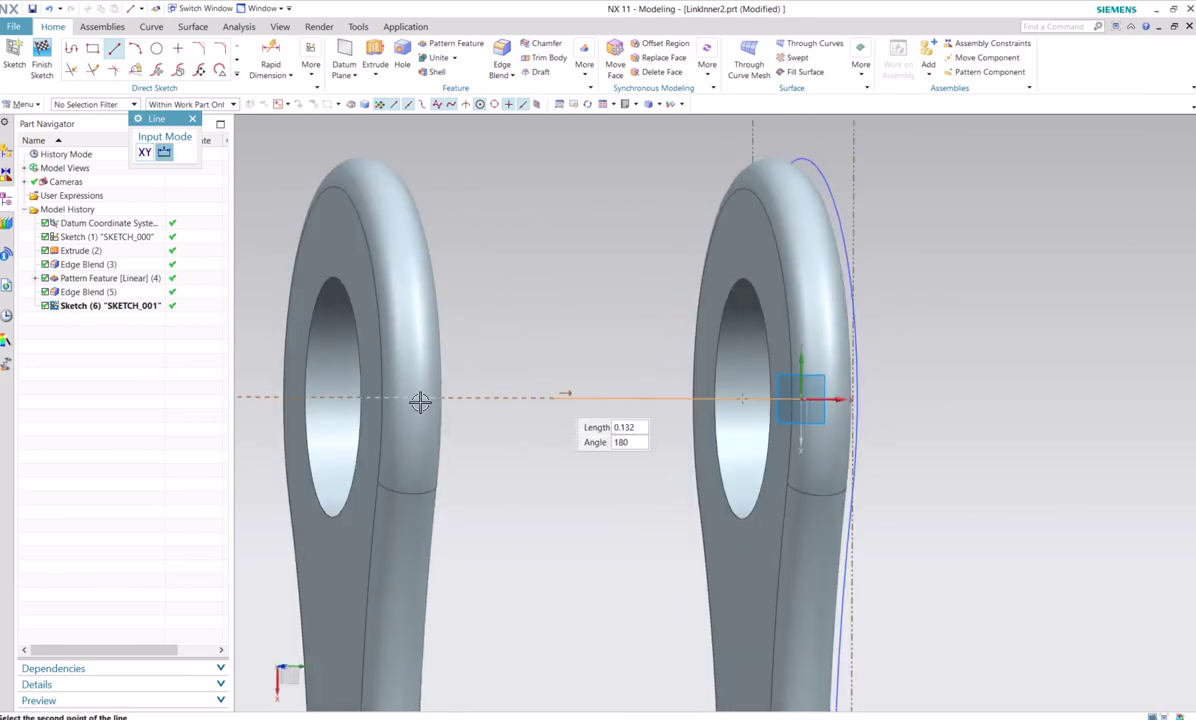
left_click(333, 397)
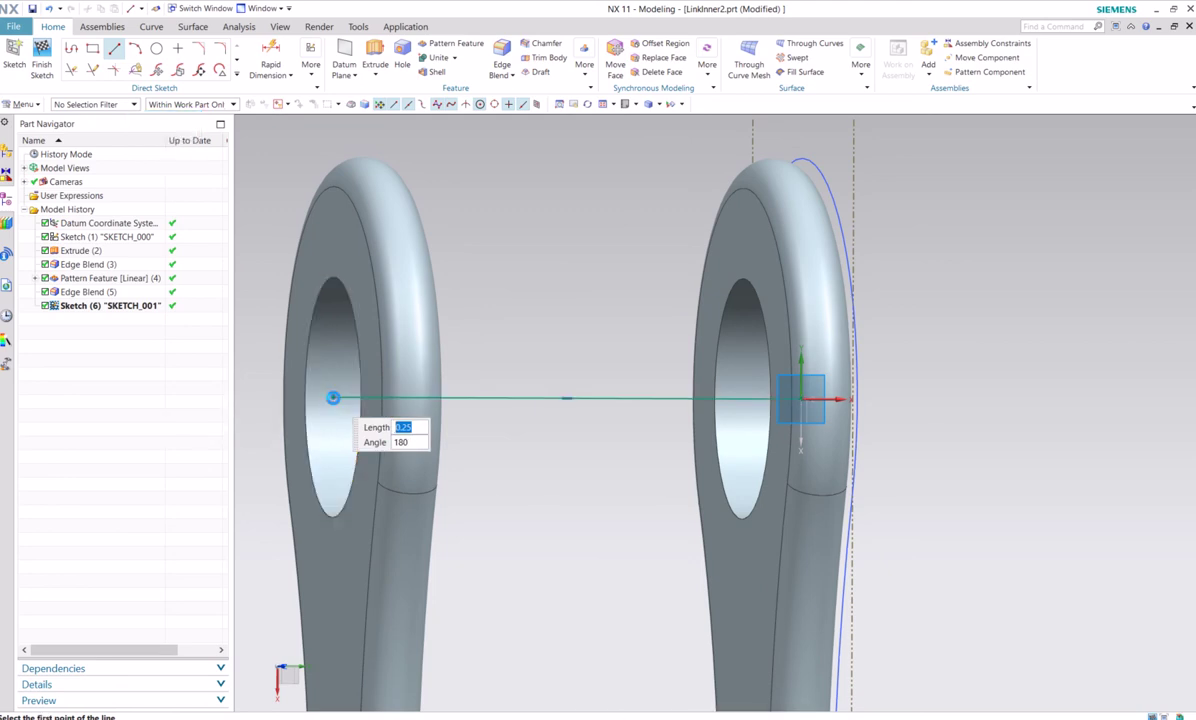
key("Escape")
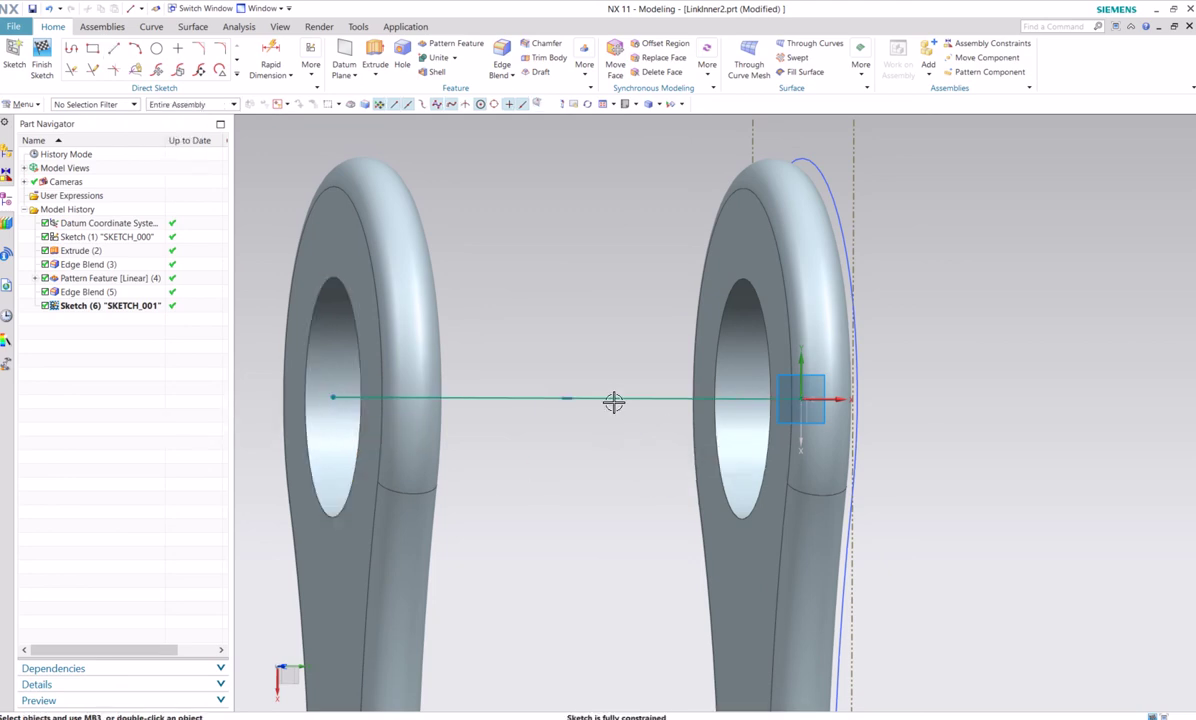
Convert the line between the two links to a reference line and place a sketch point at its midpoint.
right_click(612, 398)
left_click(640, 174)
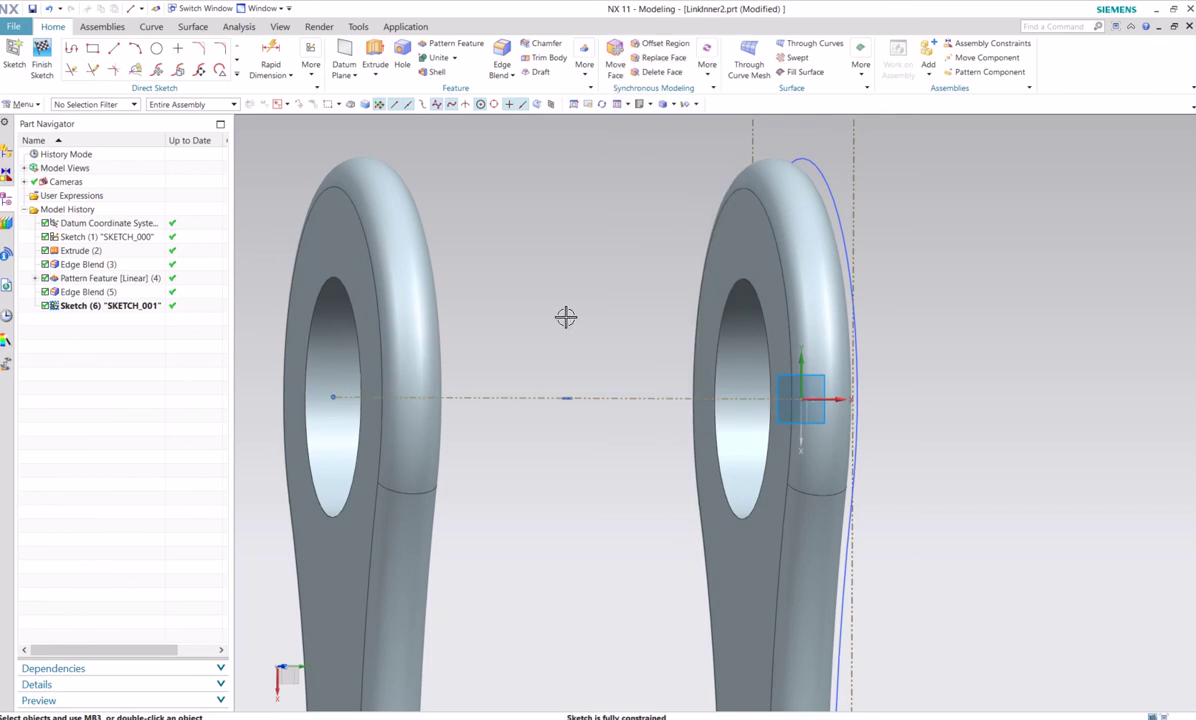
left_click(179, 53)
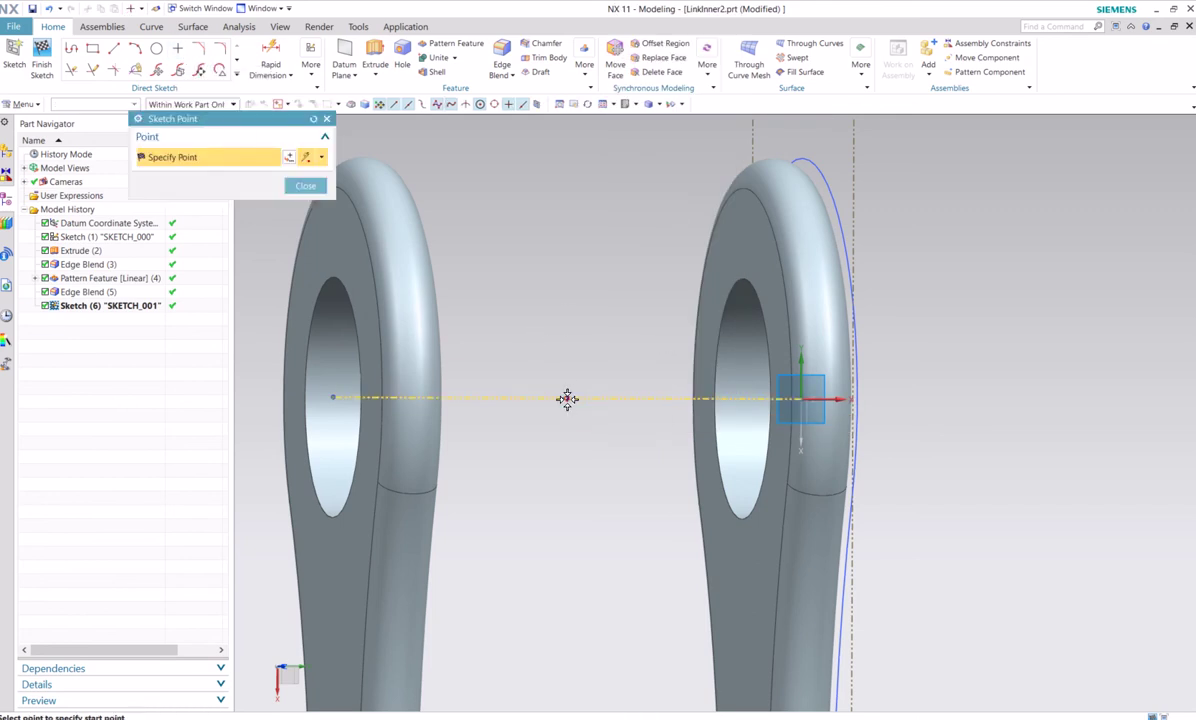
middle_click_drag(577, 381, 569, 381)
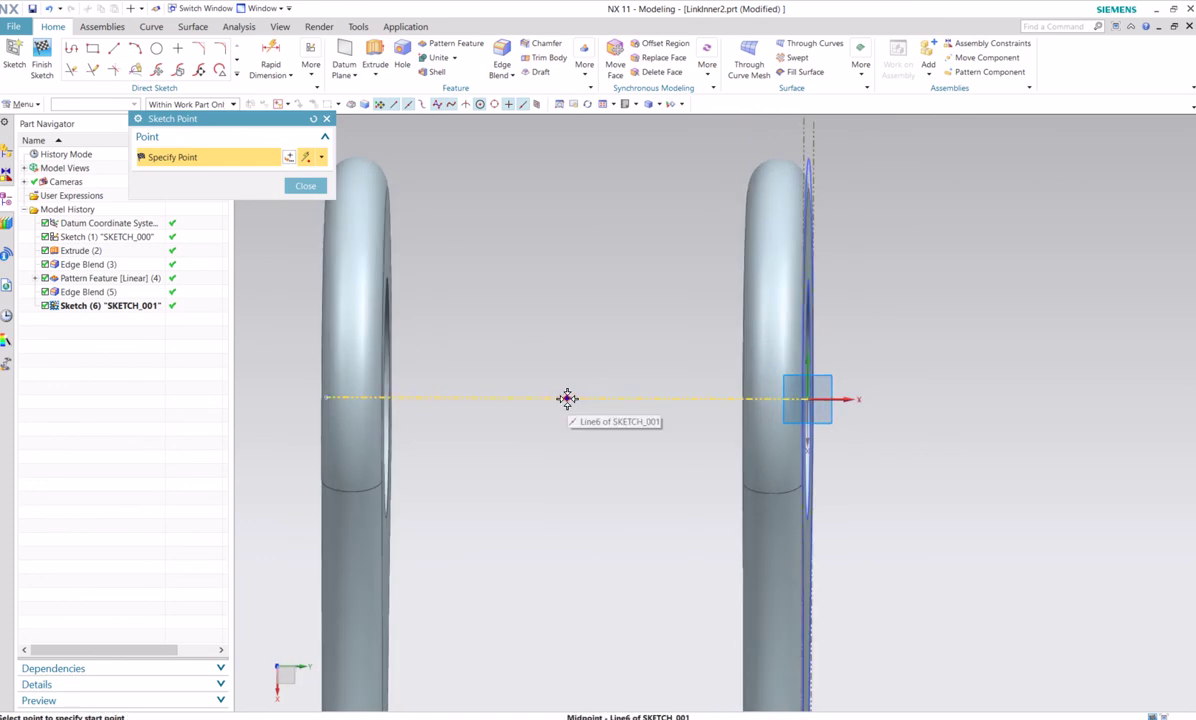
Draw a 0.25 in horizontal line from the centre of the link's lower hole to the far-side centre of the matching hole in the copy.
scroll(614, 322, "down", 5)
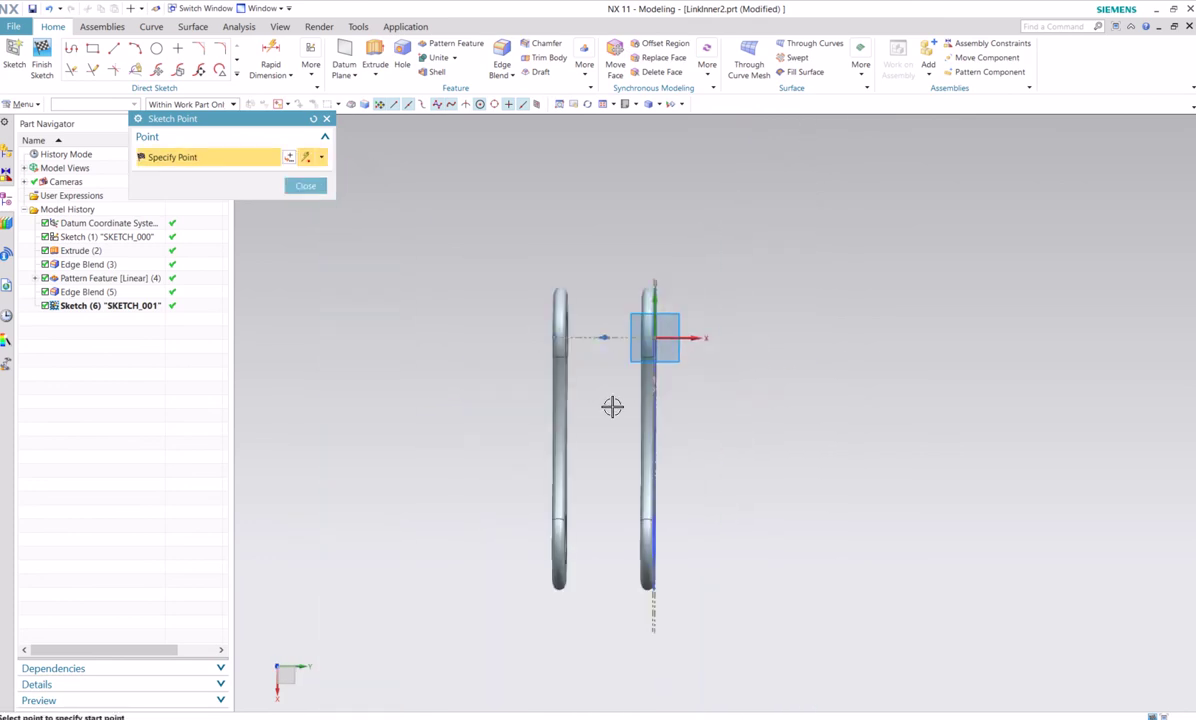
middle_click_drag(612, 406, 569, 390)
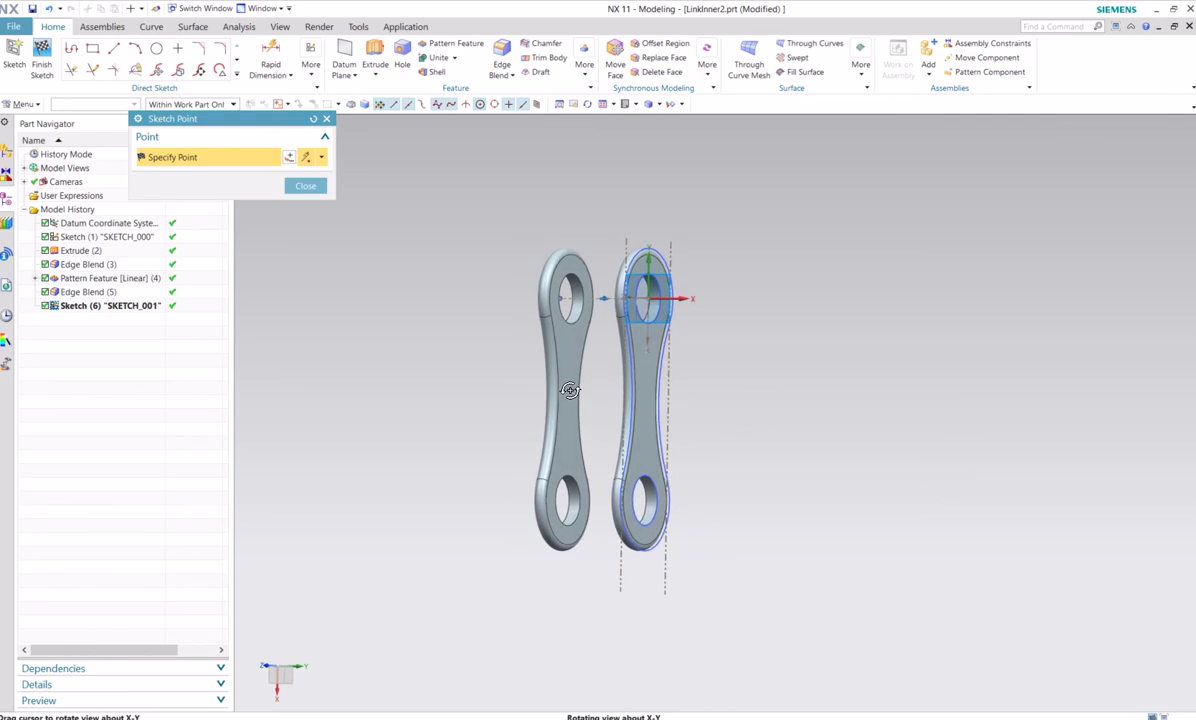
scroll(569, 390, "up", 5)
key("l")
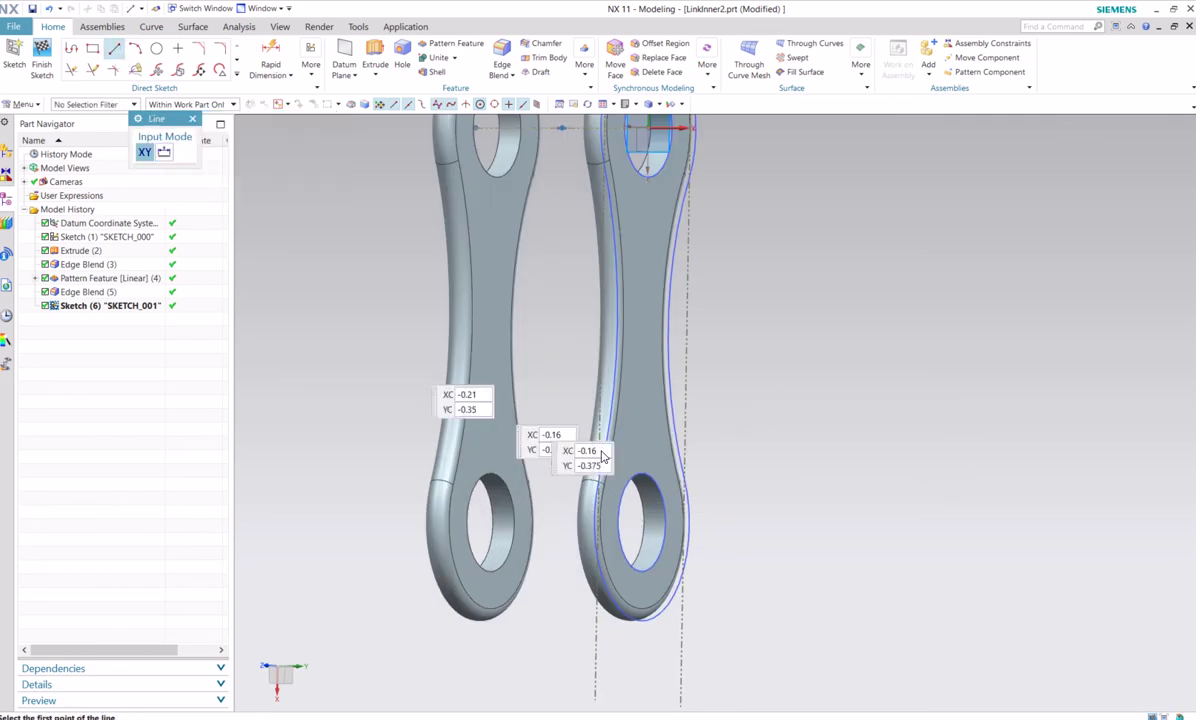
left_click(642, 522)
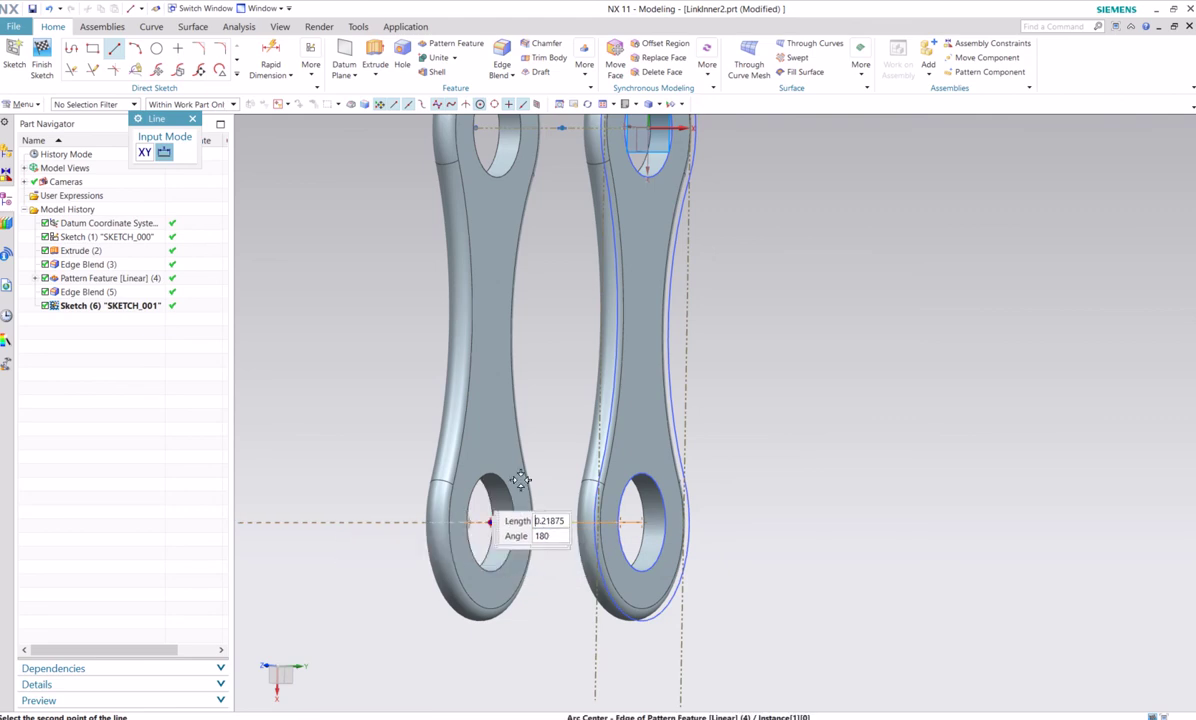
left_click(491, 522)
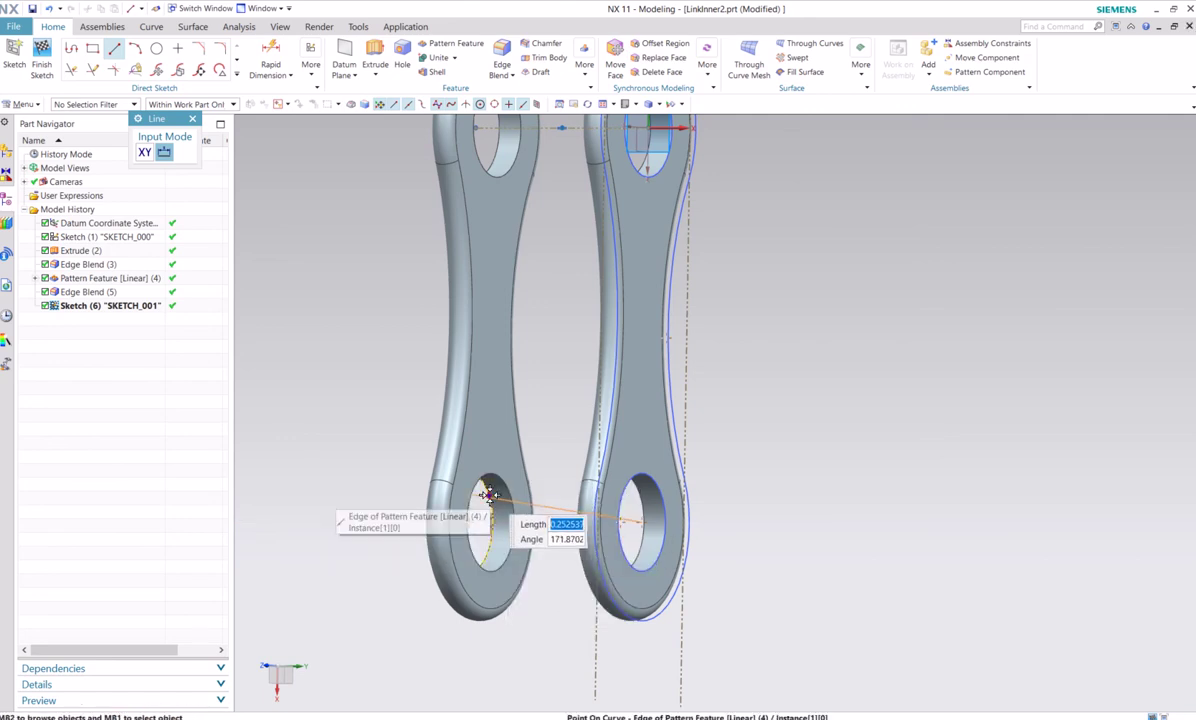
middle_click_drag(406, 451, 475, 500)
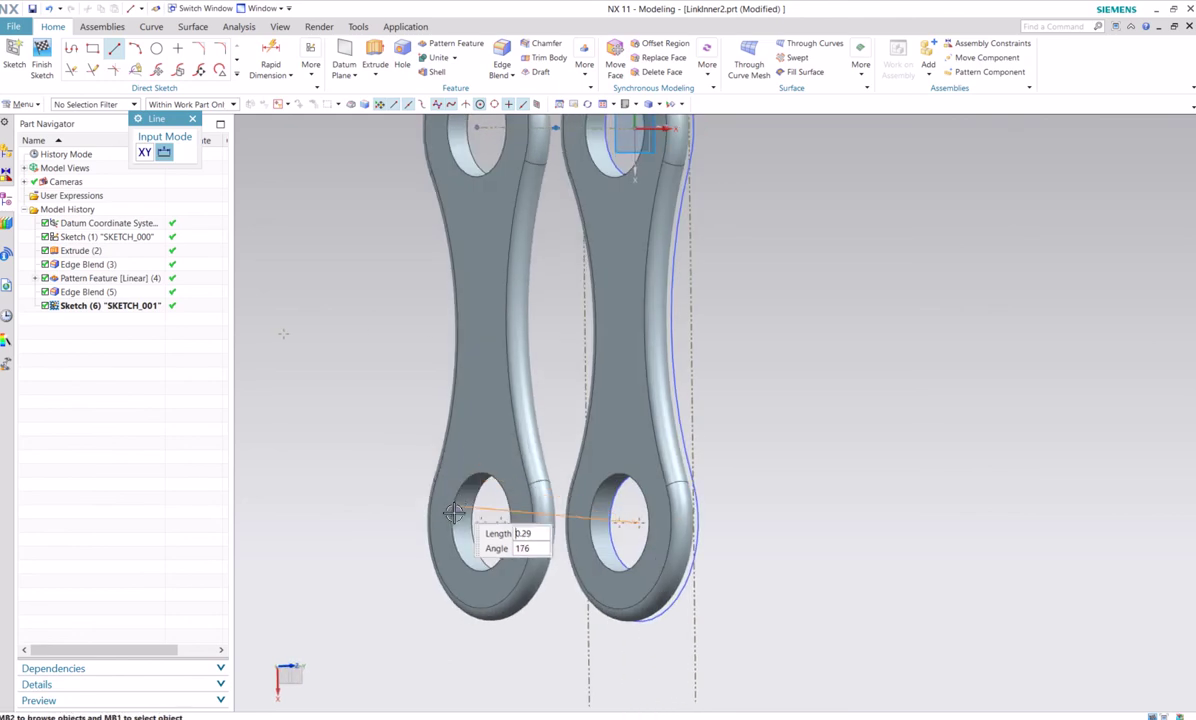
left_click(479, 518)
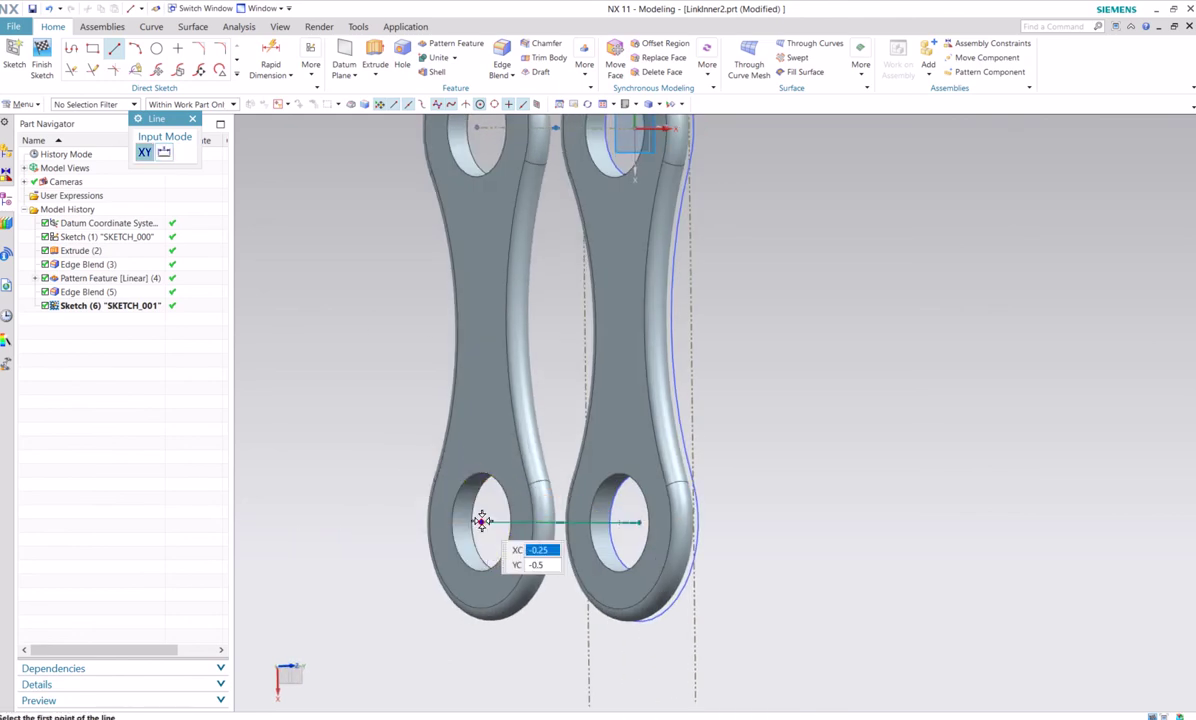
mouse_move(569, 402)
middle_mouse_down()
mouse_move(526, 400)
mouse_move(267, 240)
middle_mouse_up()
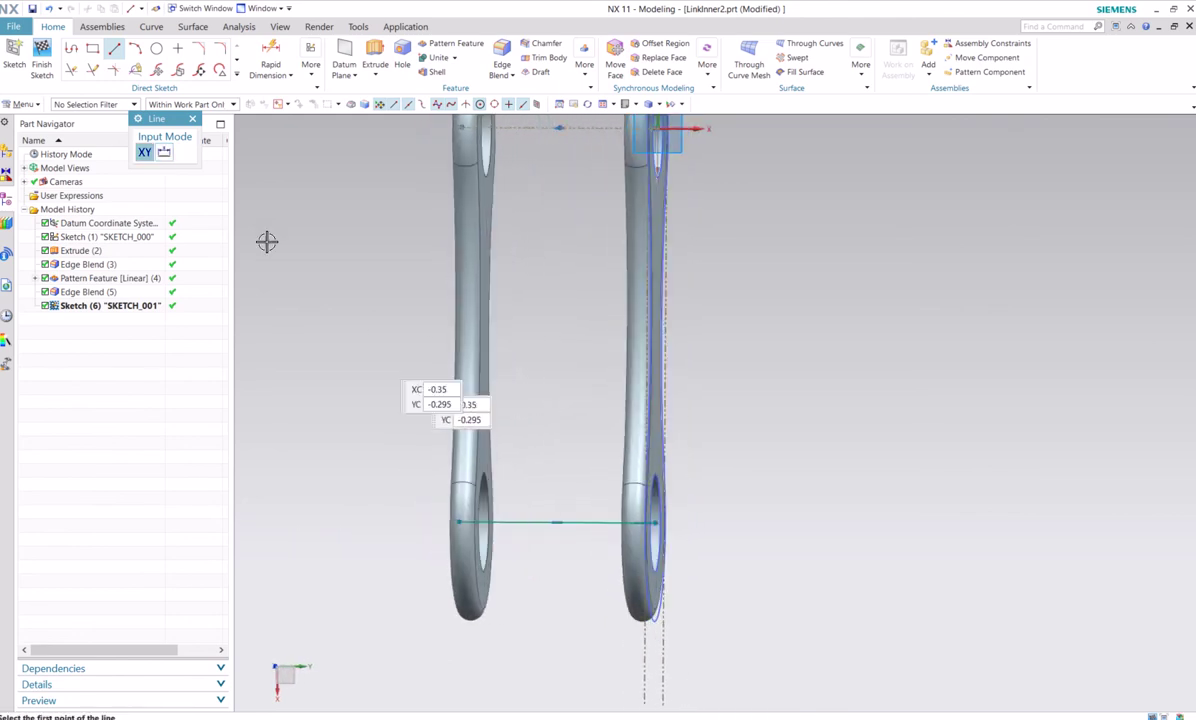
key("Escape")
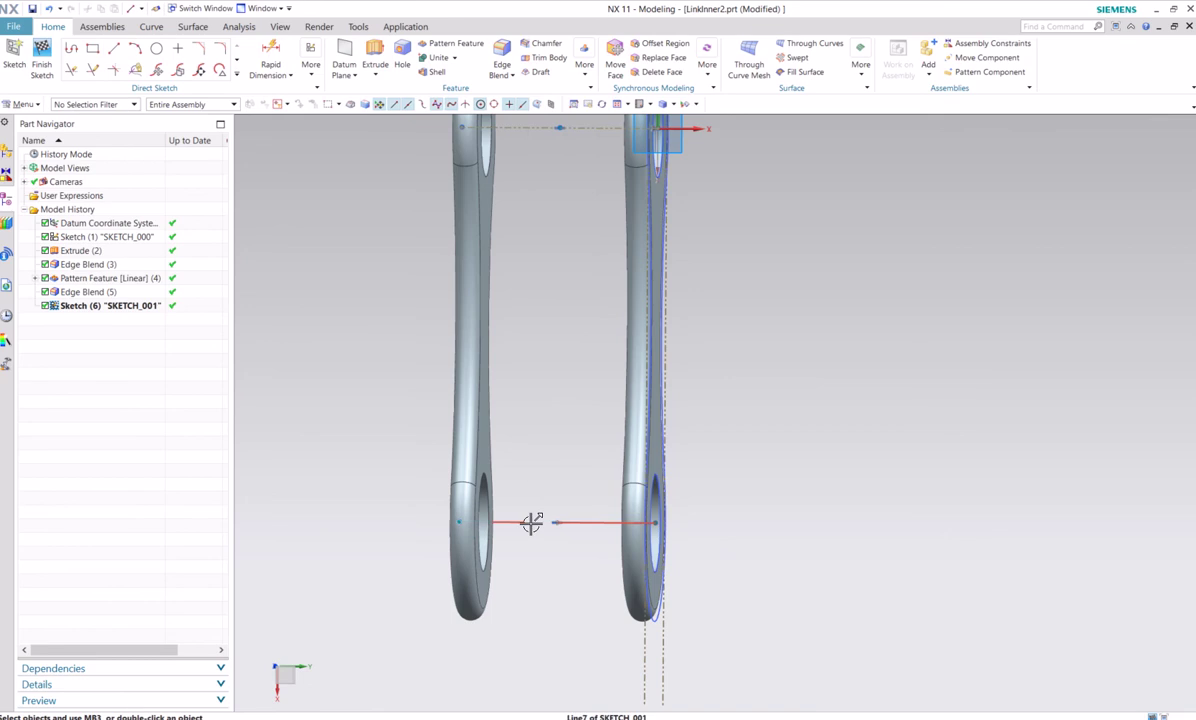
Convert the line between the lower holes to a reference line, place a sketch point at its midpoint, and finish the sketch.
right_click(534, 521)
left_click(585, 293)
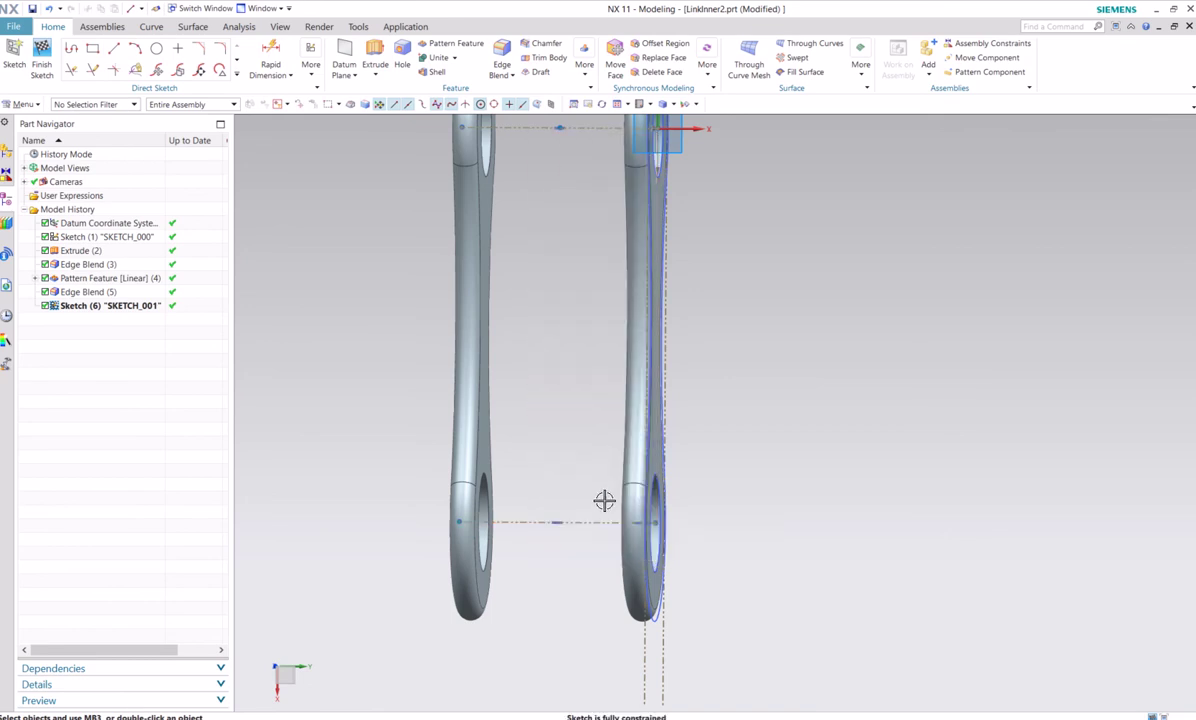
left_click(178, 48)
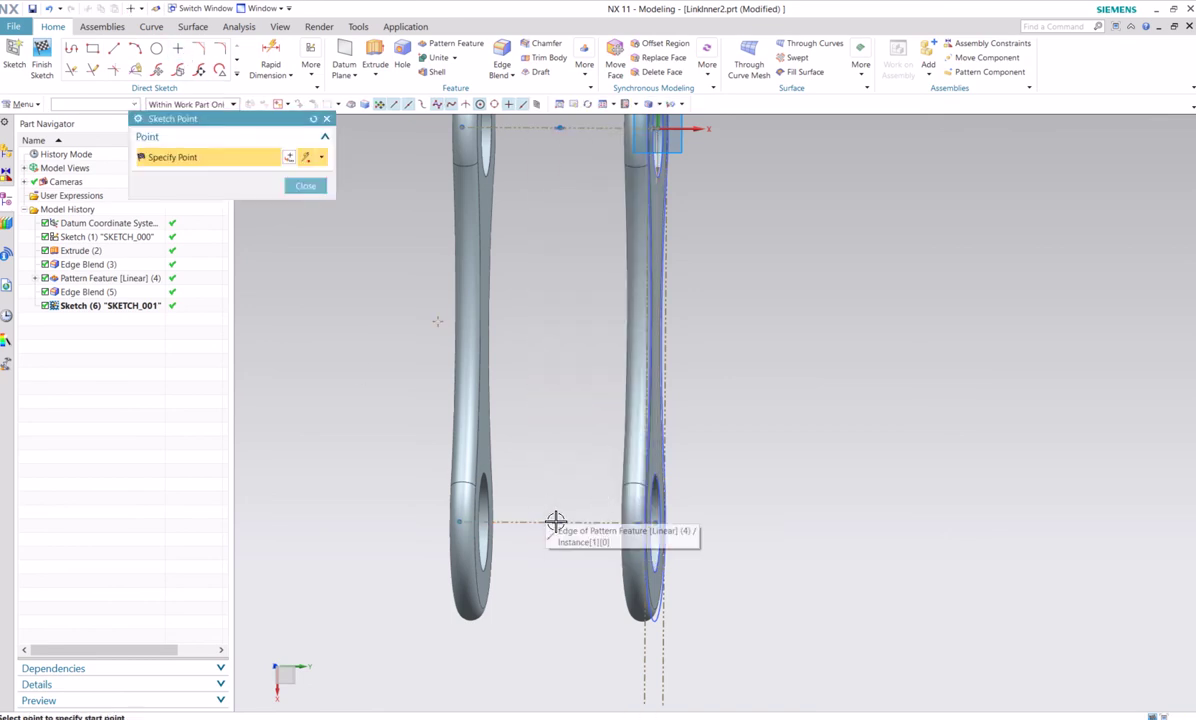
middle_click_drag(563, 505, 569, 505)
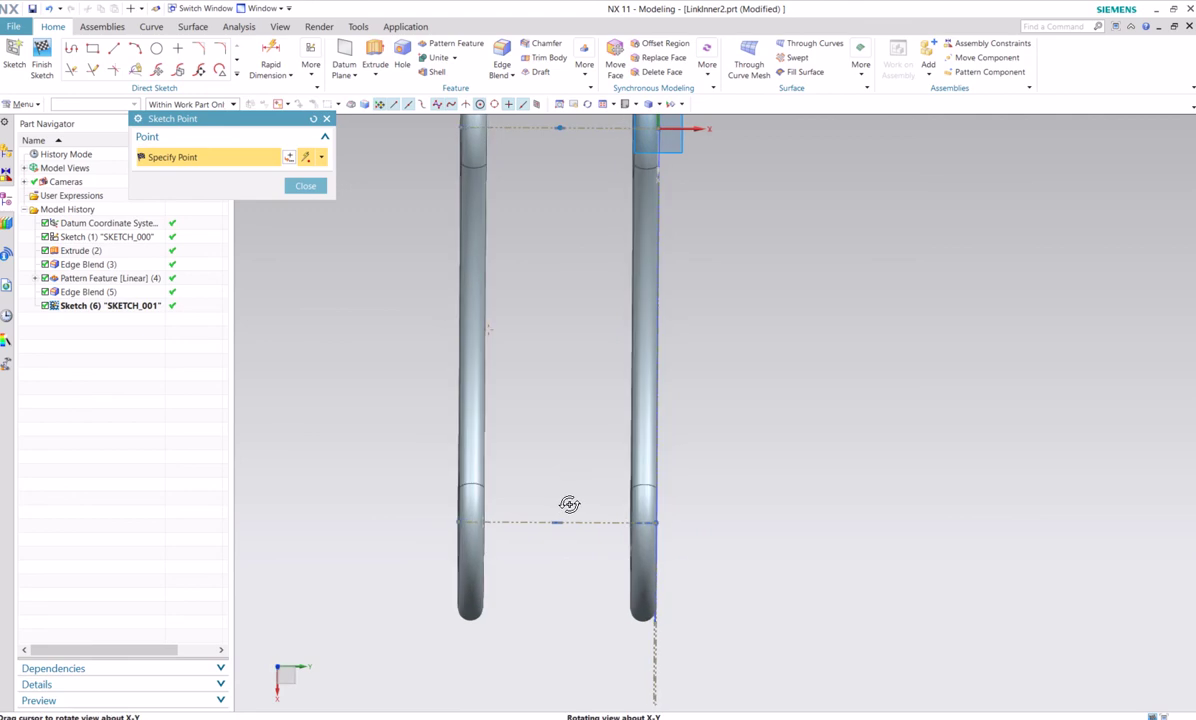
left_click(558, 522)
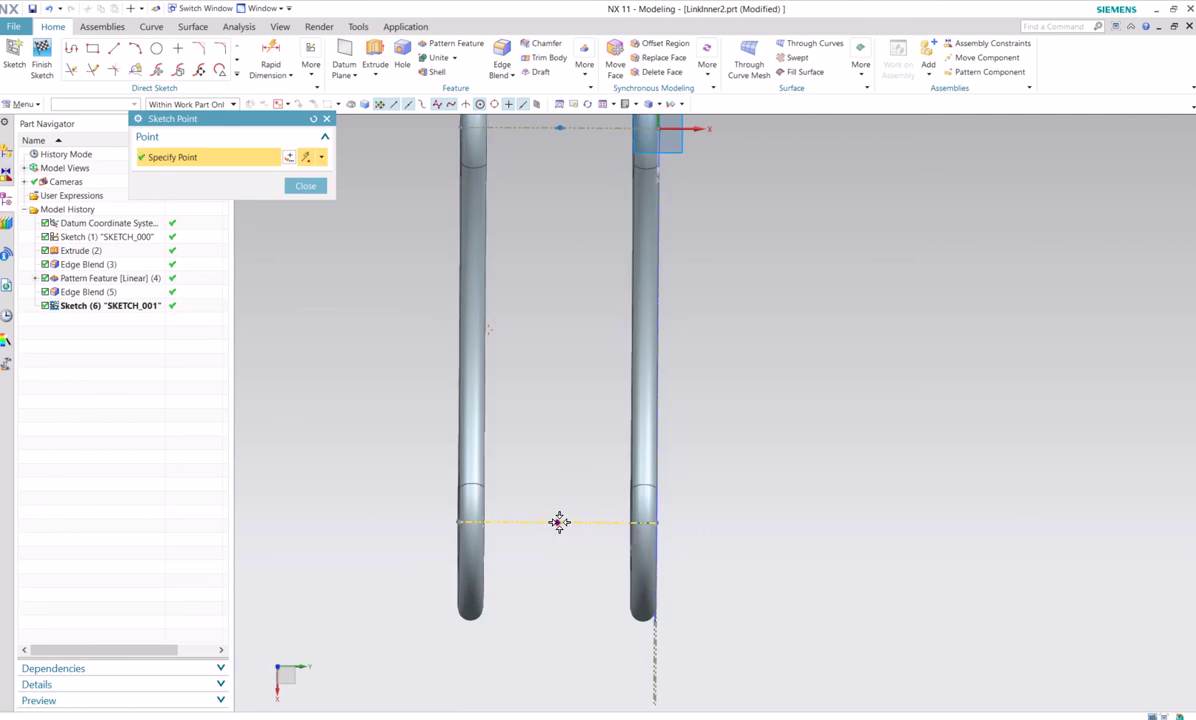
left_click(305, 185)
mouse_move(526, 347)
middle_mouse_down()
mouse_move(542, 328)
mouse_move(561, 339)
mouse_move(534, 334)
middle_mouse_up()
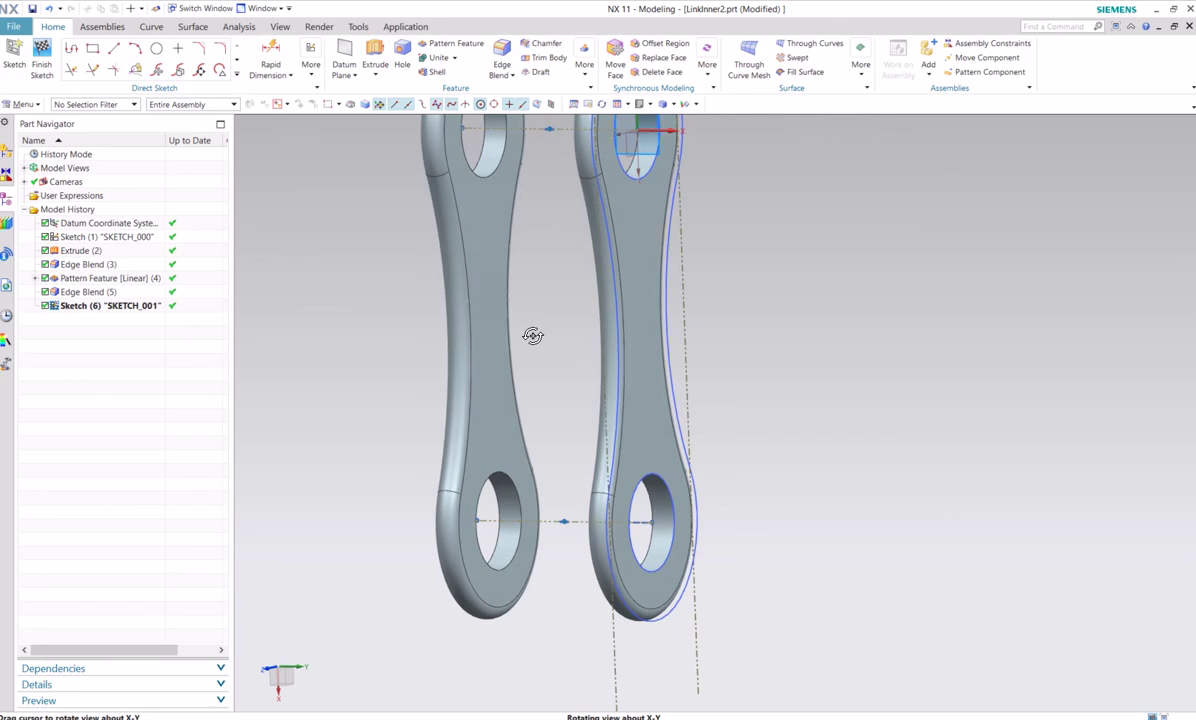
scroll(533, 335, "down", 3)
middle_click_drag(452, 321, 411, 293)
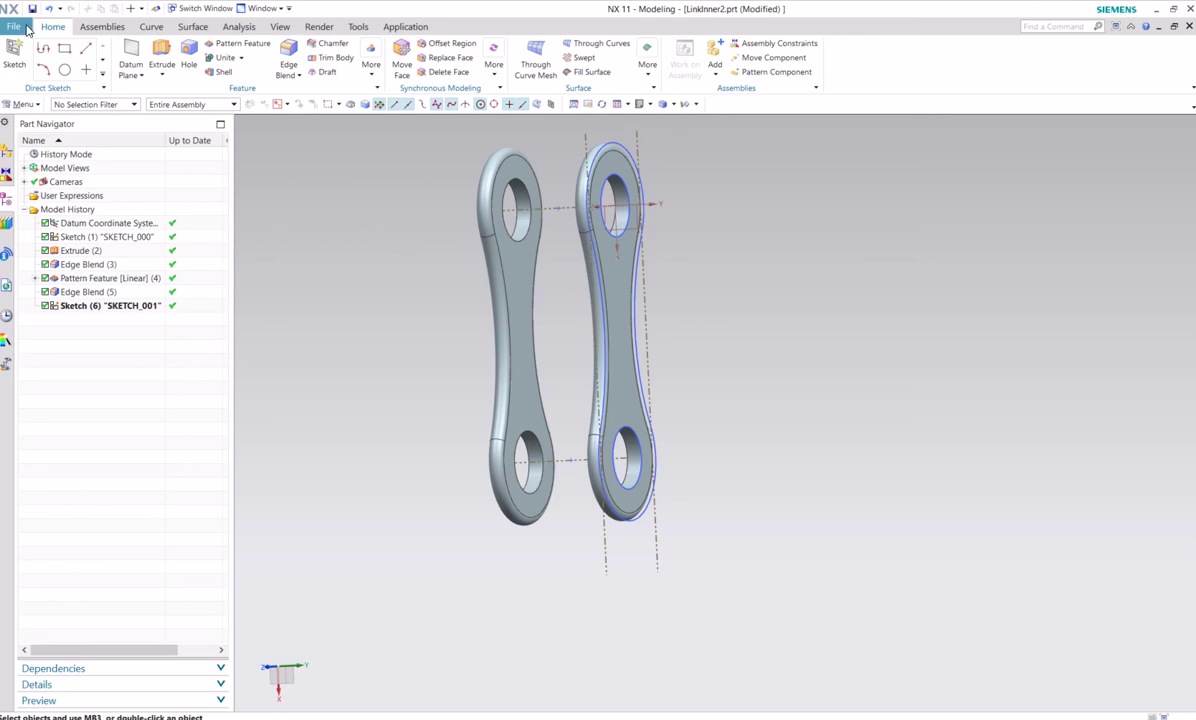
Save a copy of the part in the Chain folder under the name LinkRealInner.
left_click(27, 30)
mouse_move(66, 103)
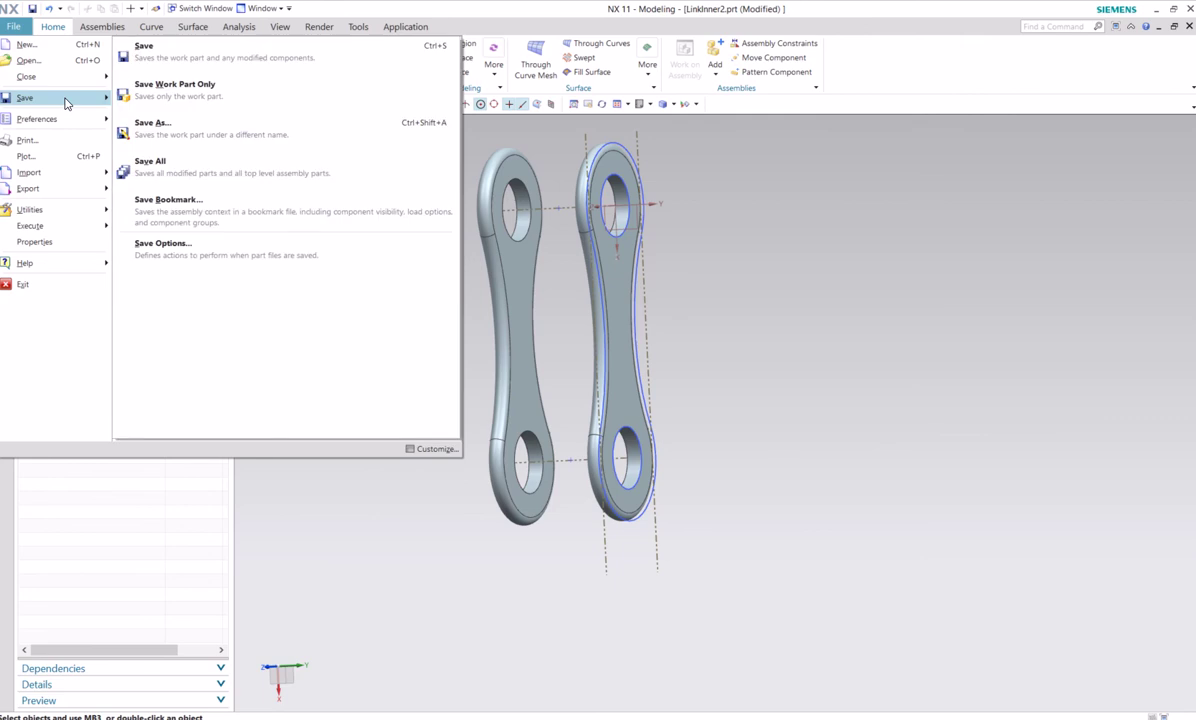
left_click(230, 140)
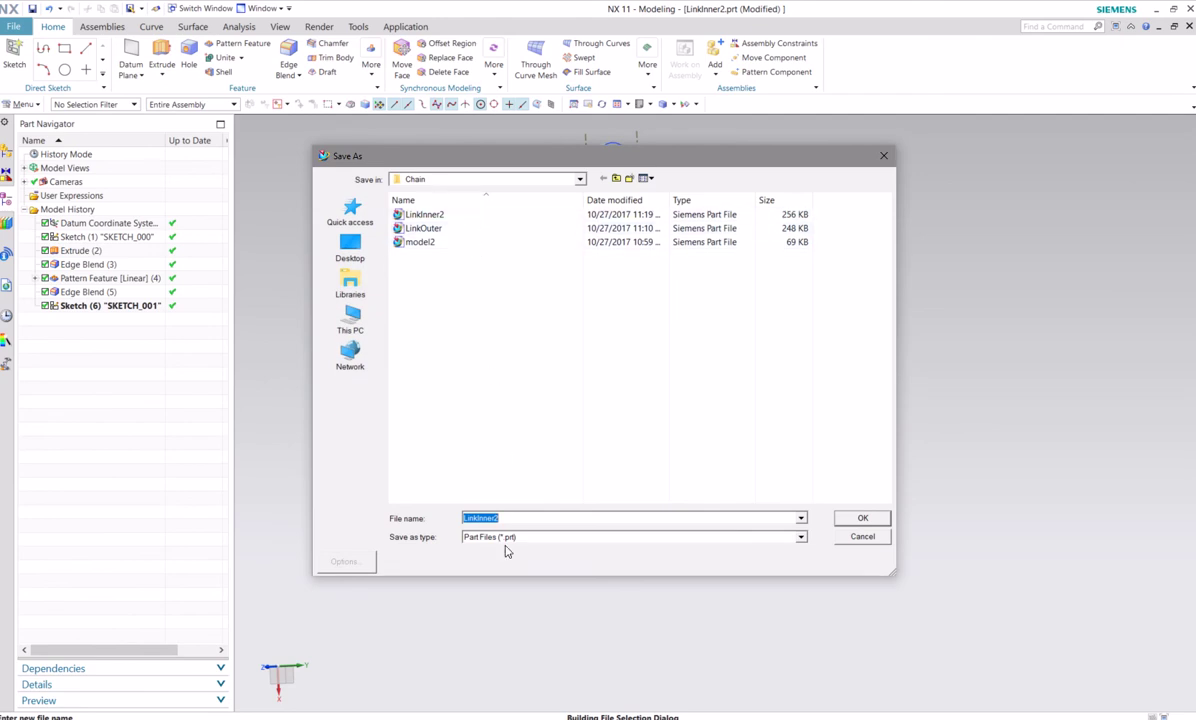
left_click(463, 518)
type("Real")
left_click(850, 517)
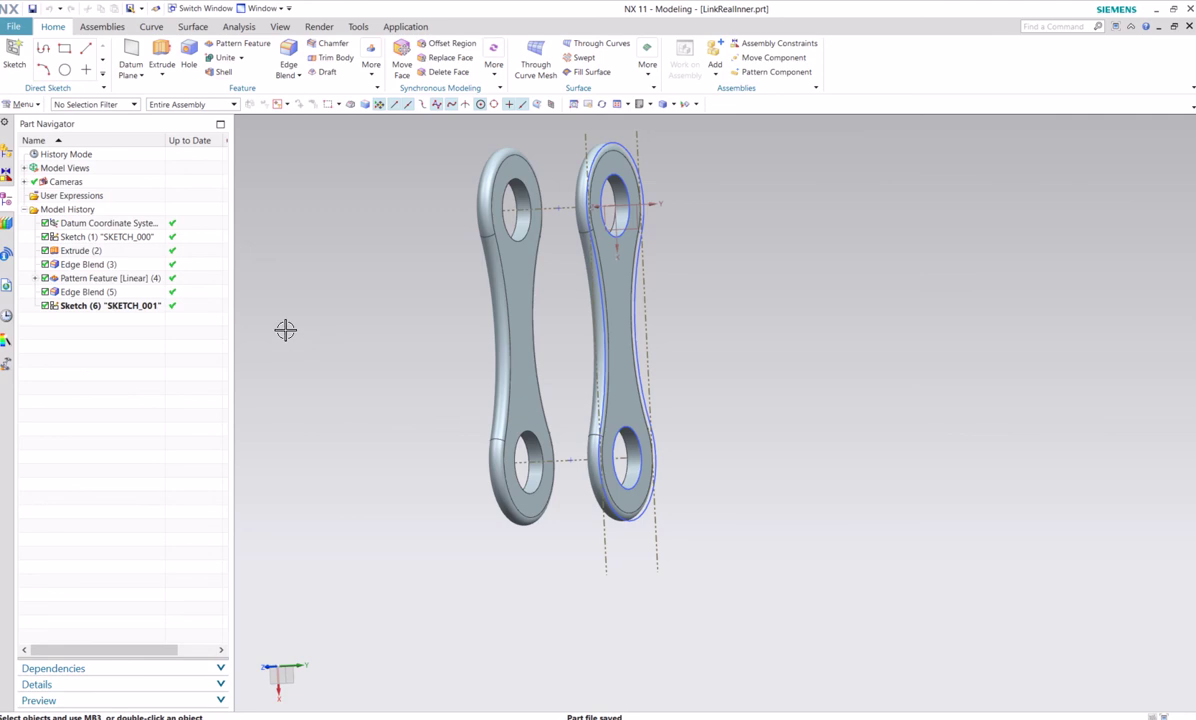
Switch to Snipping Tool, outline adjoining links on the roller chain picture in red, and return to NX.
key("alt+Tab")
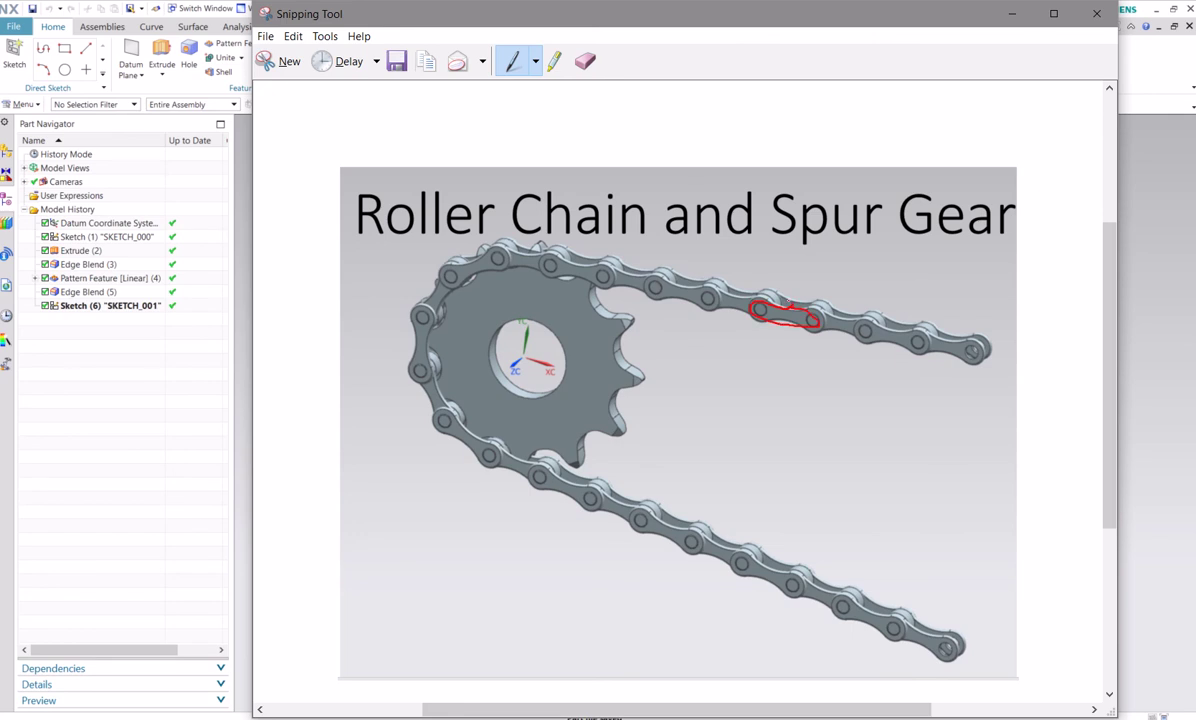
mouse_move(768, 289)
left_mouse_down()
mouse_move(816, 302)
mouse_move(813, 316)
left_mouse_up()
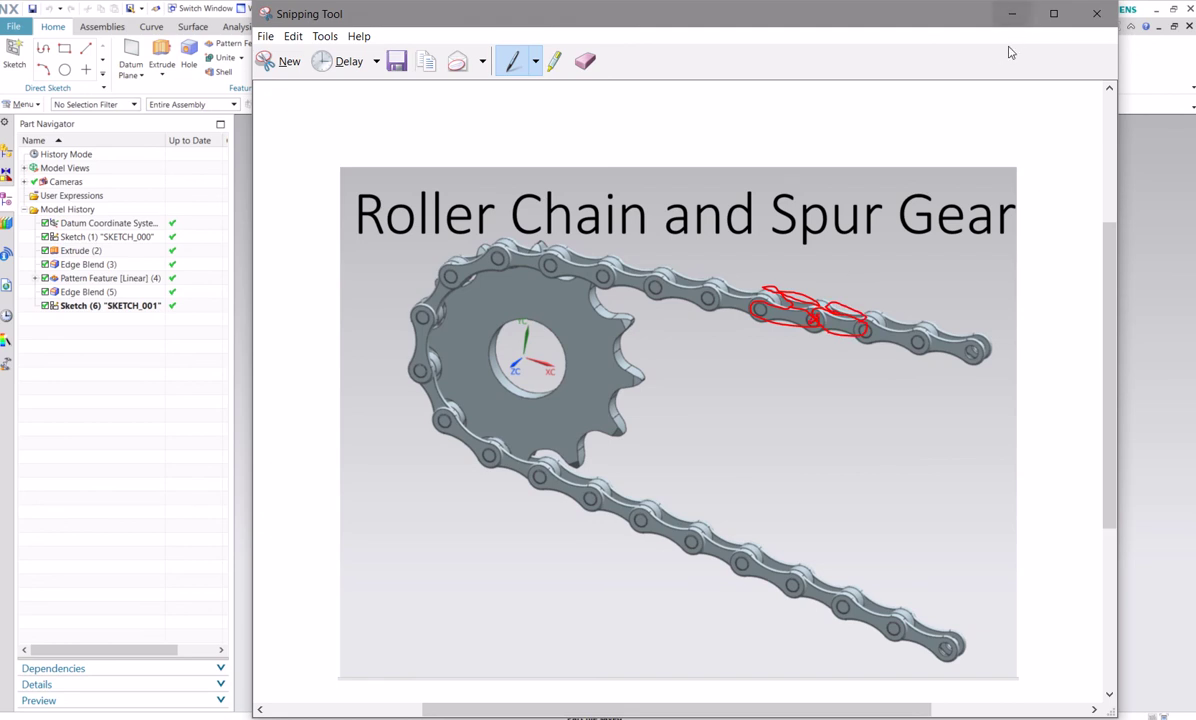
left_click(1012, 13)
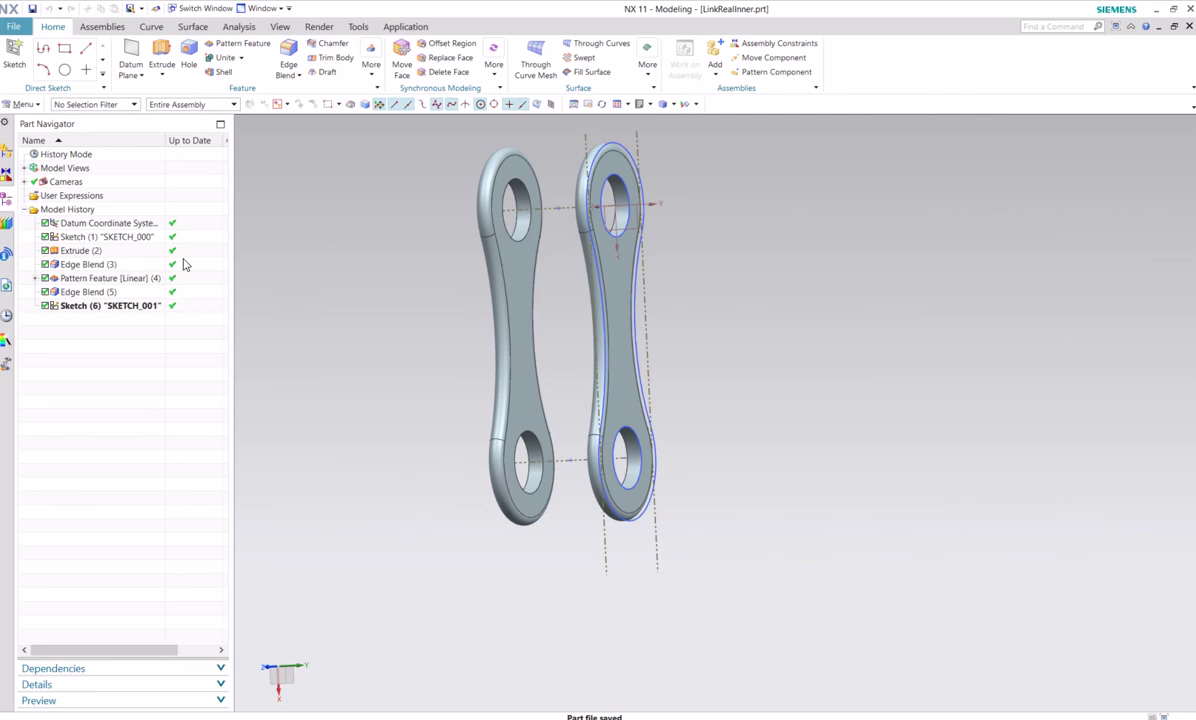
Set the linear pattern feature's pitch distance to 5/32 in and save the part.
left_click(76, 291)
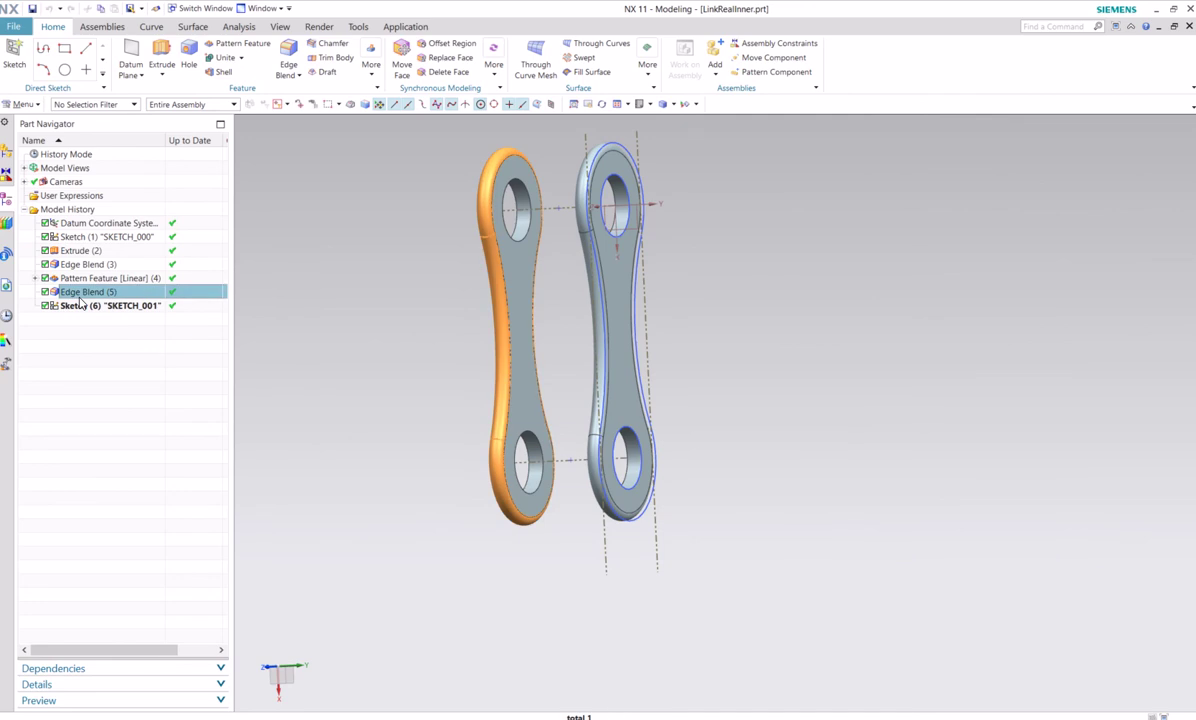
left_click(86, 278)
right_click(88, 279)
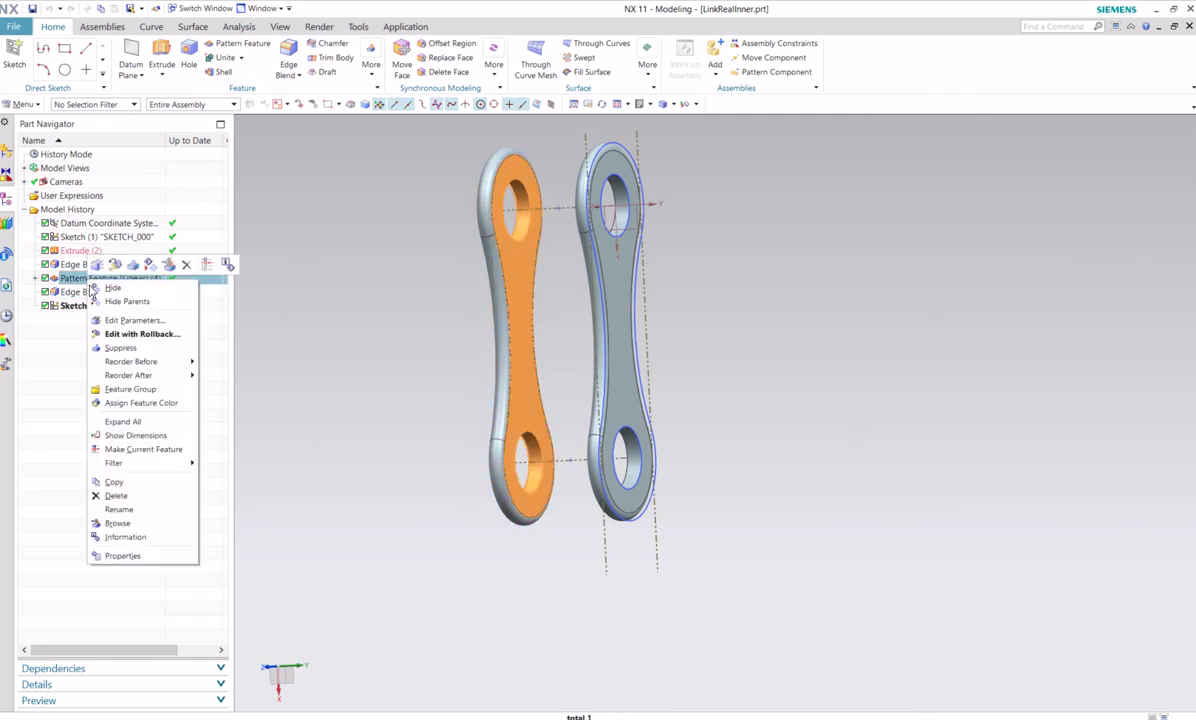
left_click(118, 333)
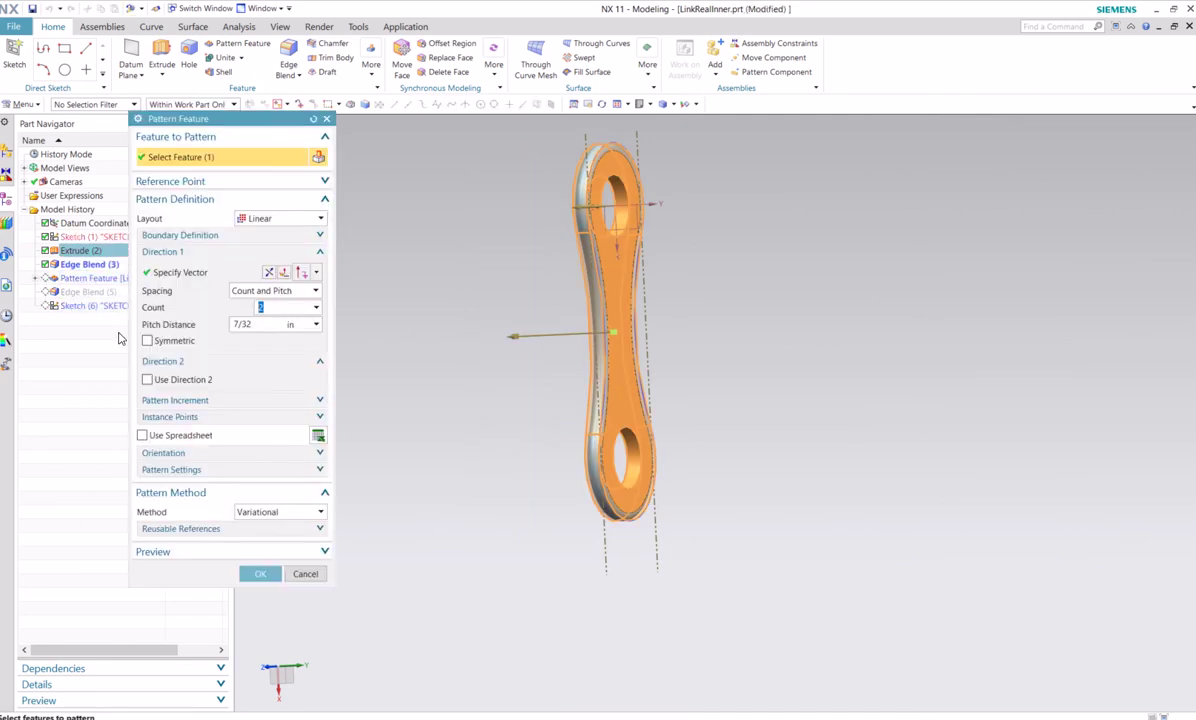
left_click(236, 325)
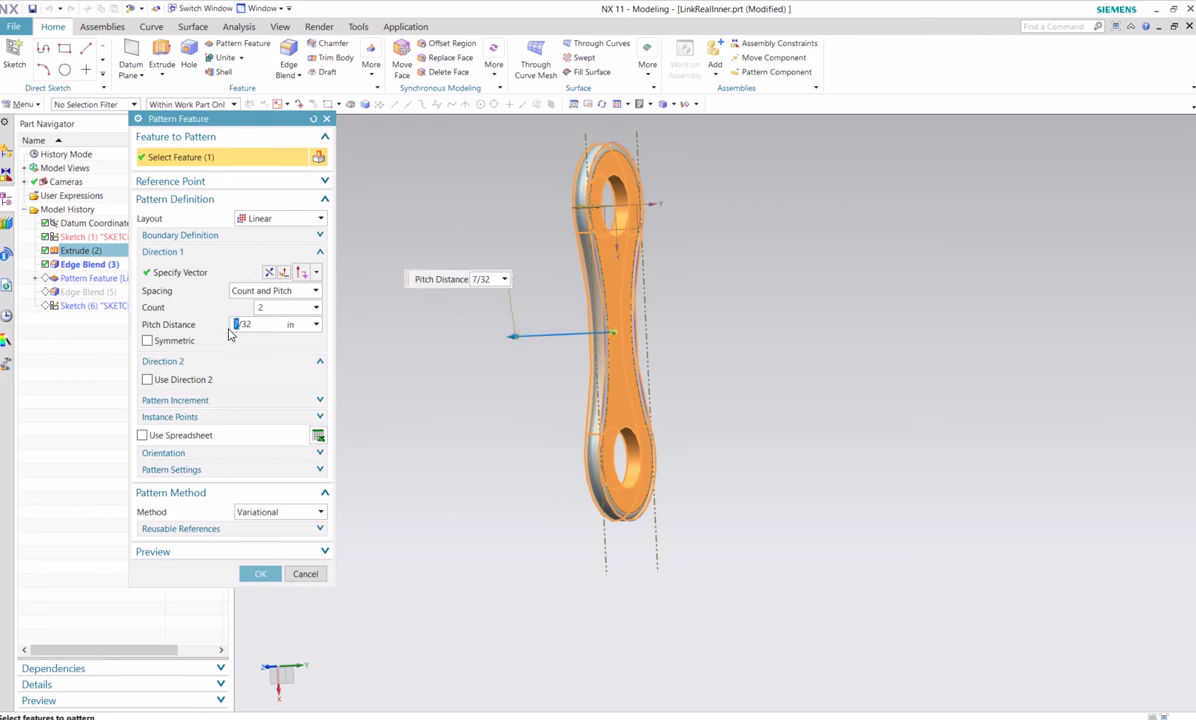
type("5")
left_click(260, 574)
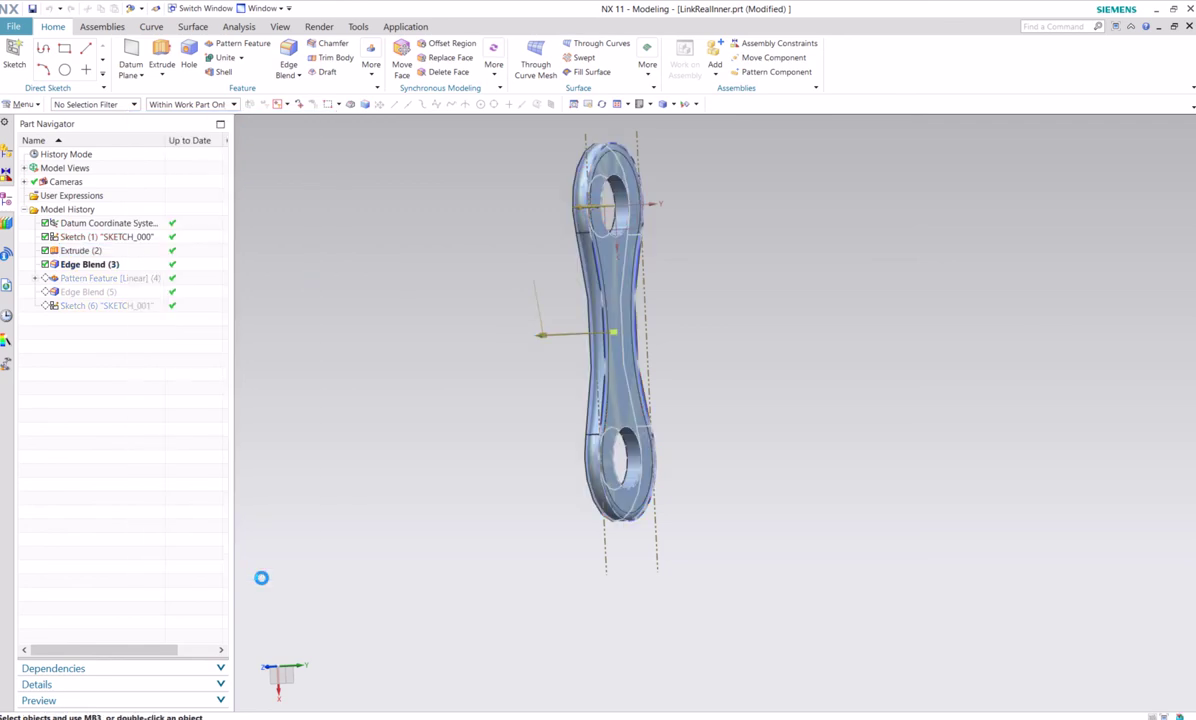
middle_click_drag(264, 568, 280, 494)
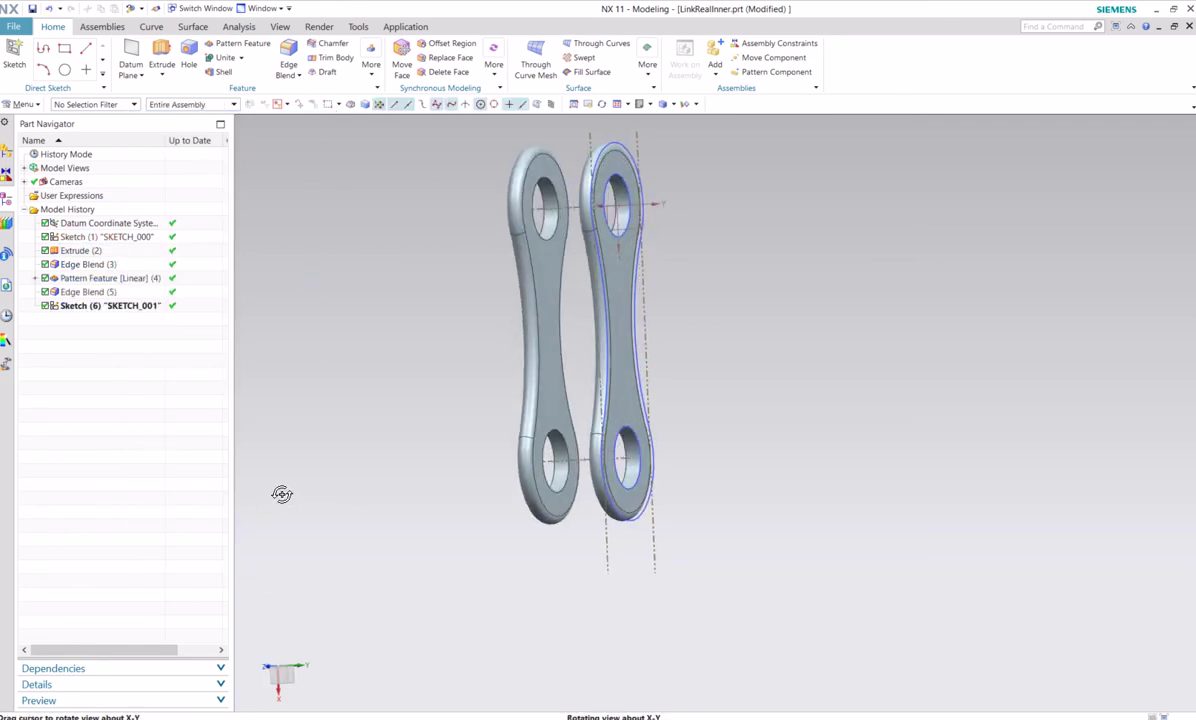
left_click(32, 8)
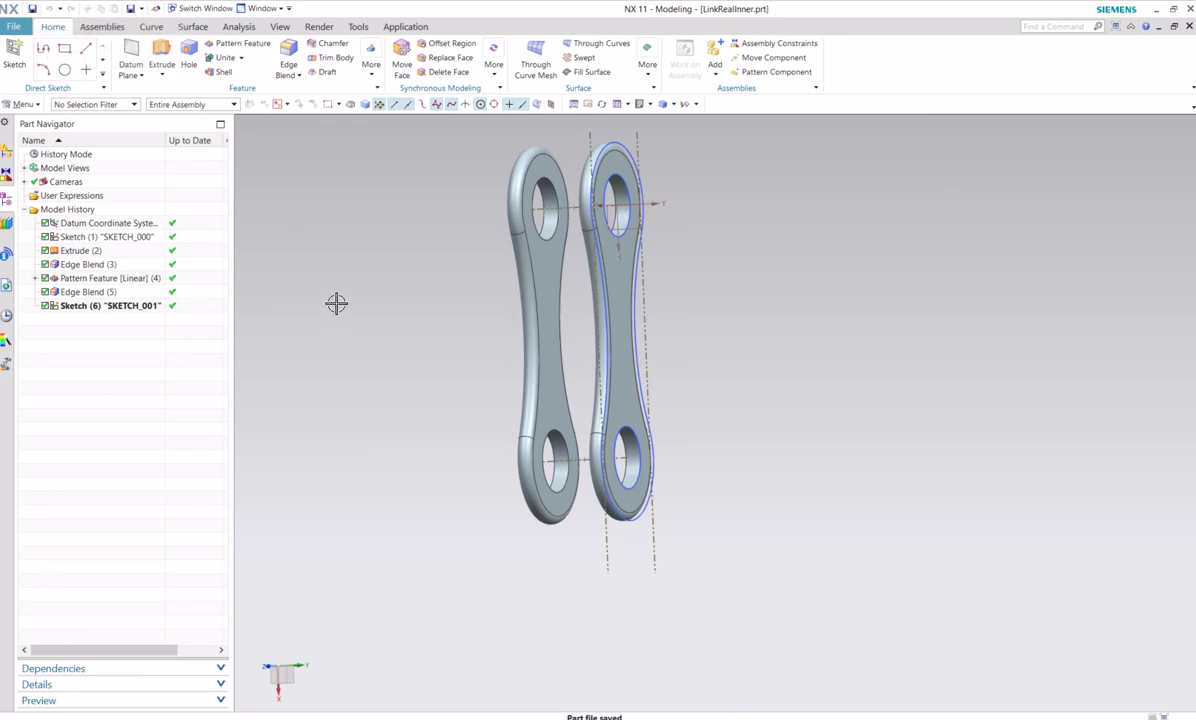
mouse_move(336, 302)
middle_mouse_down()
mouse_move(382, 302)
mouse_move(334, 296)
middle_mouse_up()
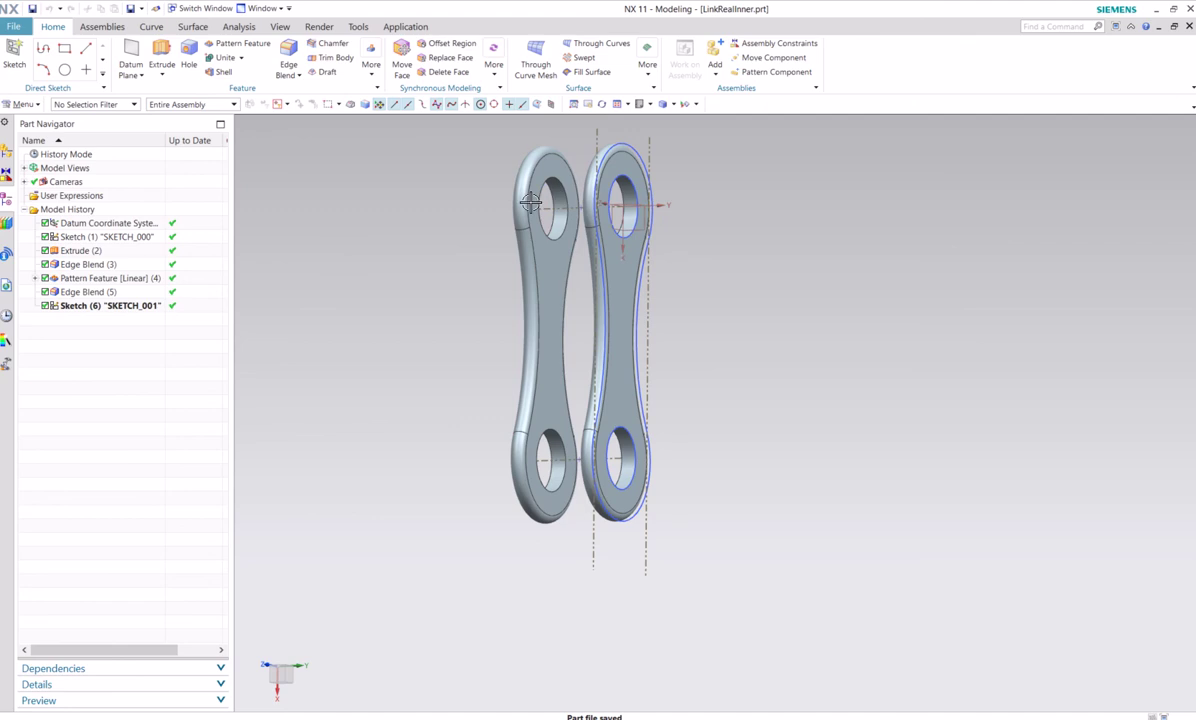
Create a new inch part from the Model template in the Chain folder, named Pin2.
left_click(12, 30)
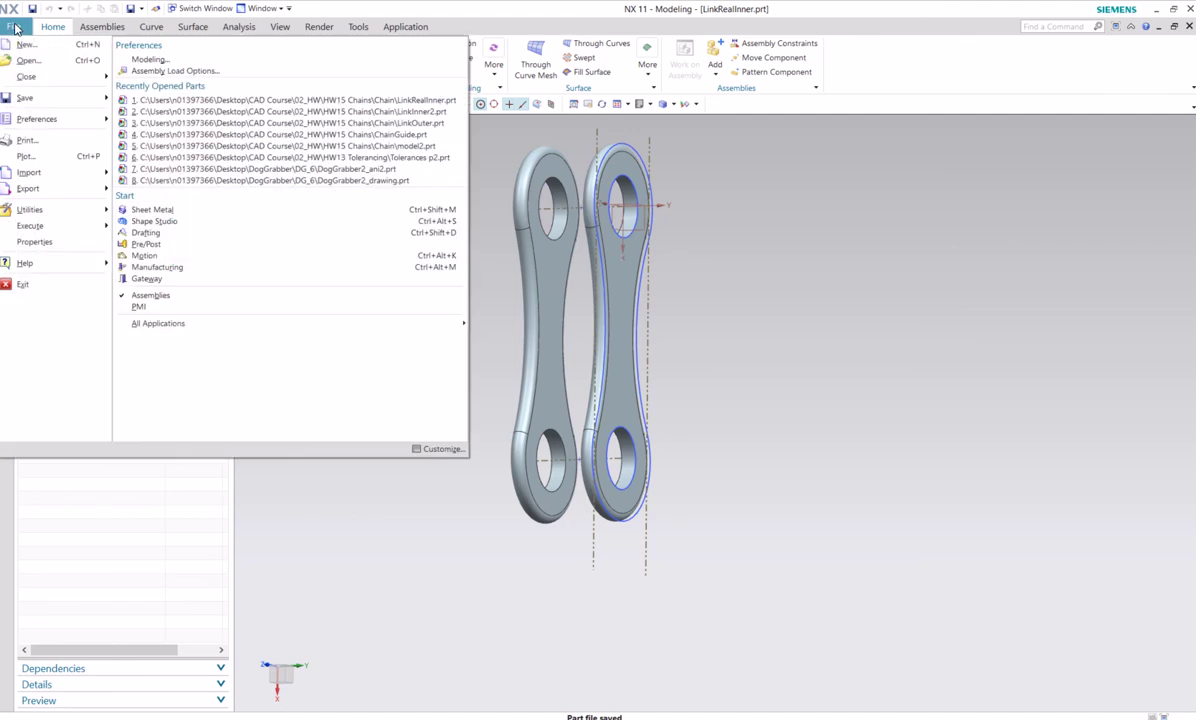
left_click(31, 47)
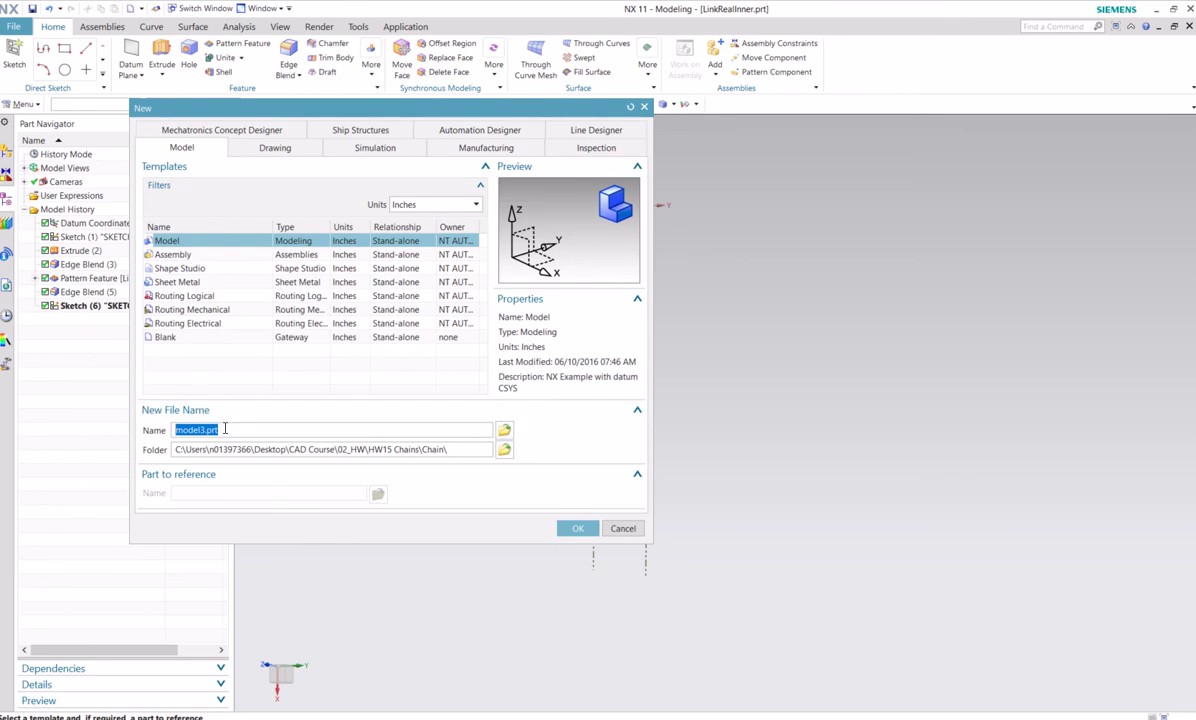
type("Pin")
left_click(578, 528)
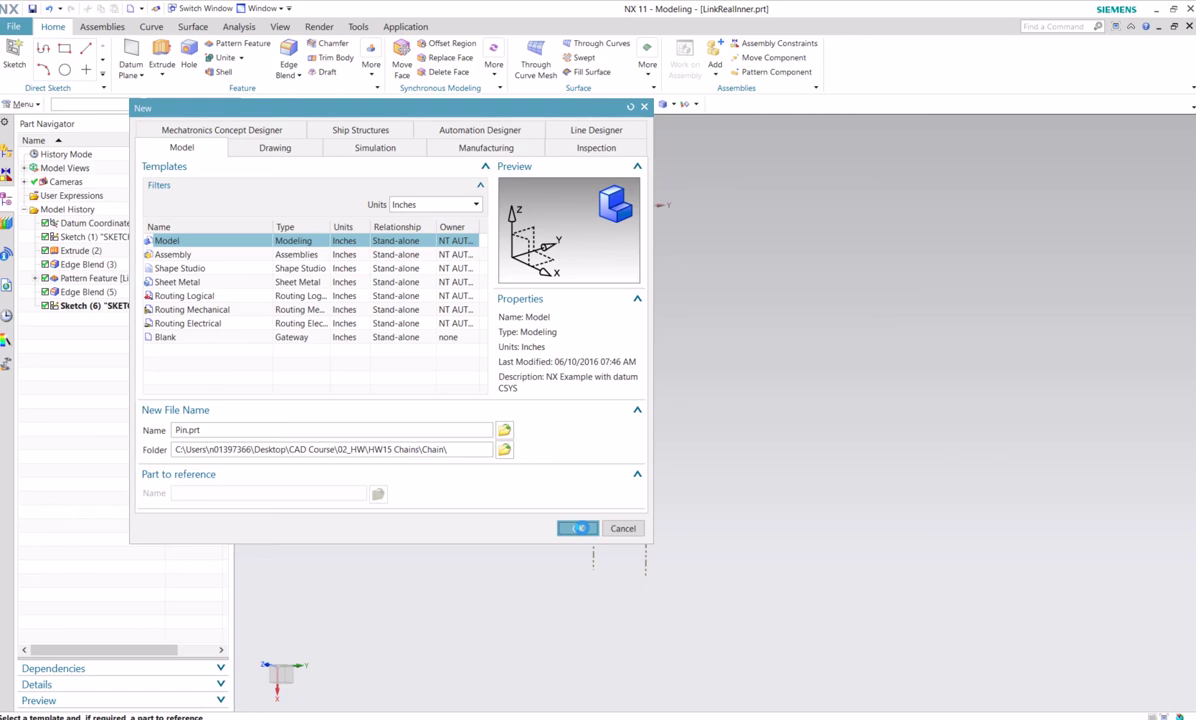
left_click(366, 324)
left_click(186, 430)
type("2")
left_click(578, 528)
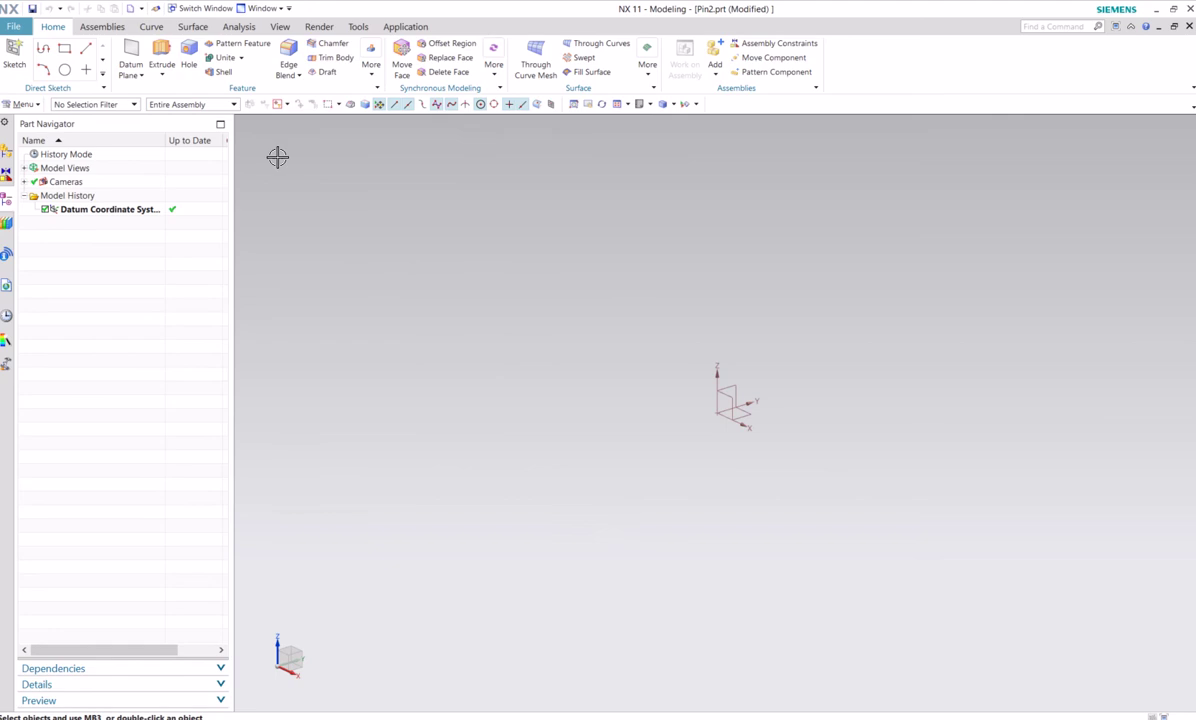
Start a sketch on the XY plane of the datum coordinate system in the new pin part.
left_click(14, 58)
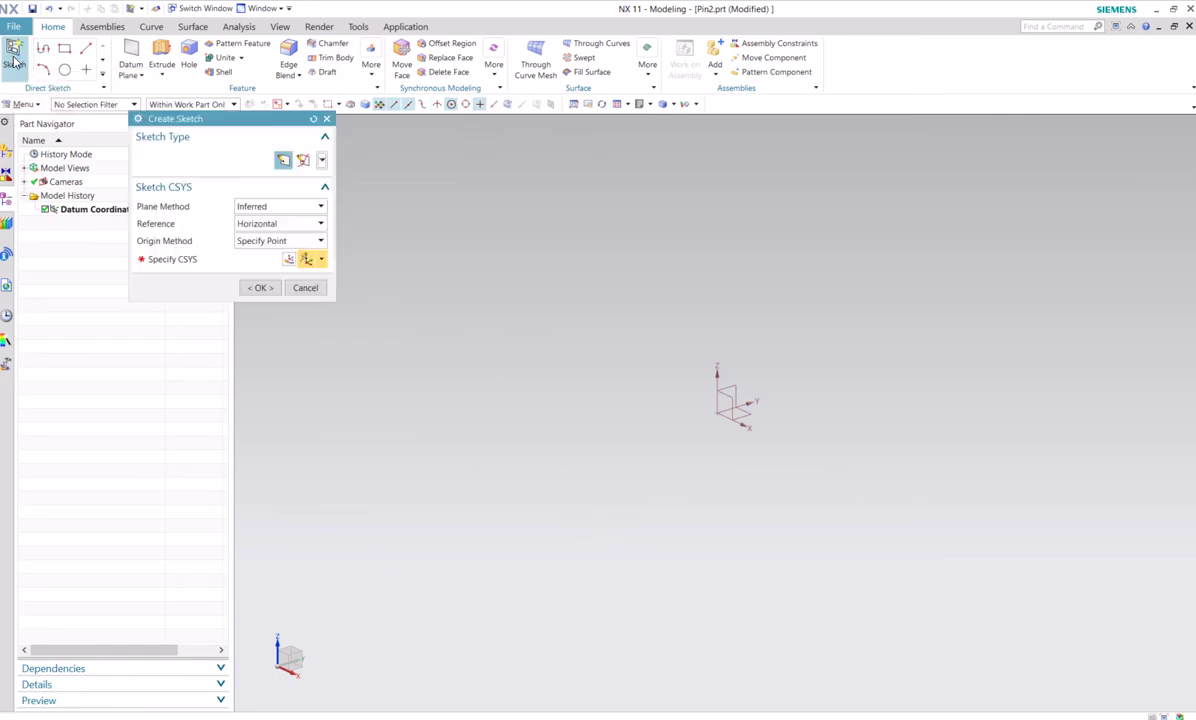
left_click(258, 288)
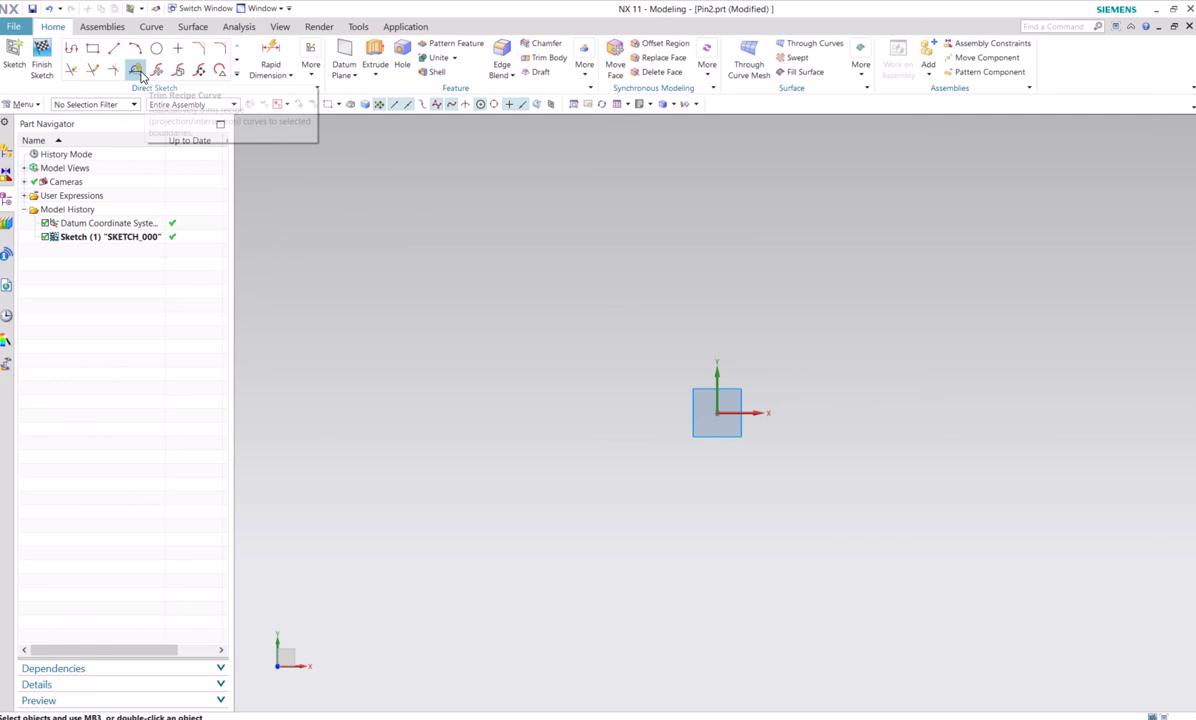
Finish the empty sketch and start a new sketch on the XZ plane of the datum coordinate system.
left_click(43, 60)
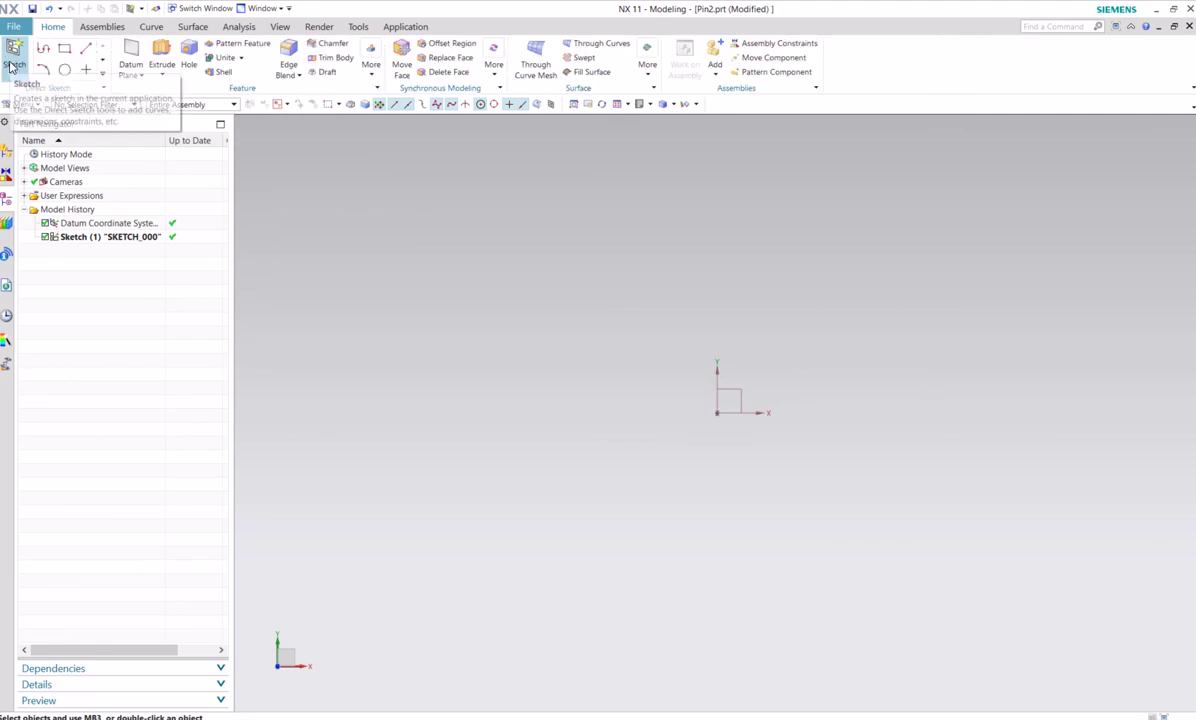
left_click(14, 58)
middle_click_drag(475, 288, 515, 262)
mouse_move(785, 483)
middle_mouse_down()
mouse_move(705, 464)
mouse_move(713, 419)
middle_mouse_up()
left_click(719, 402)
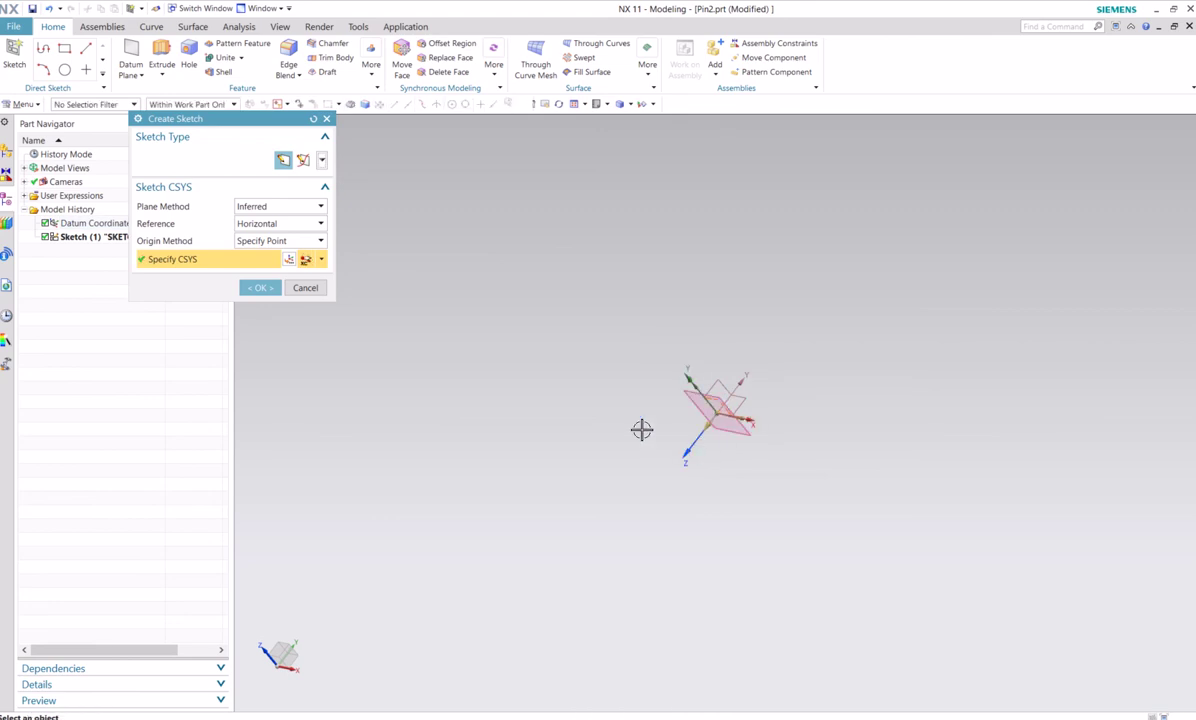
left_click(260, 288)
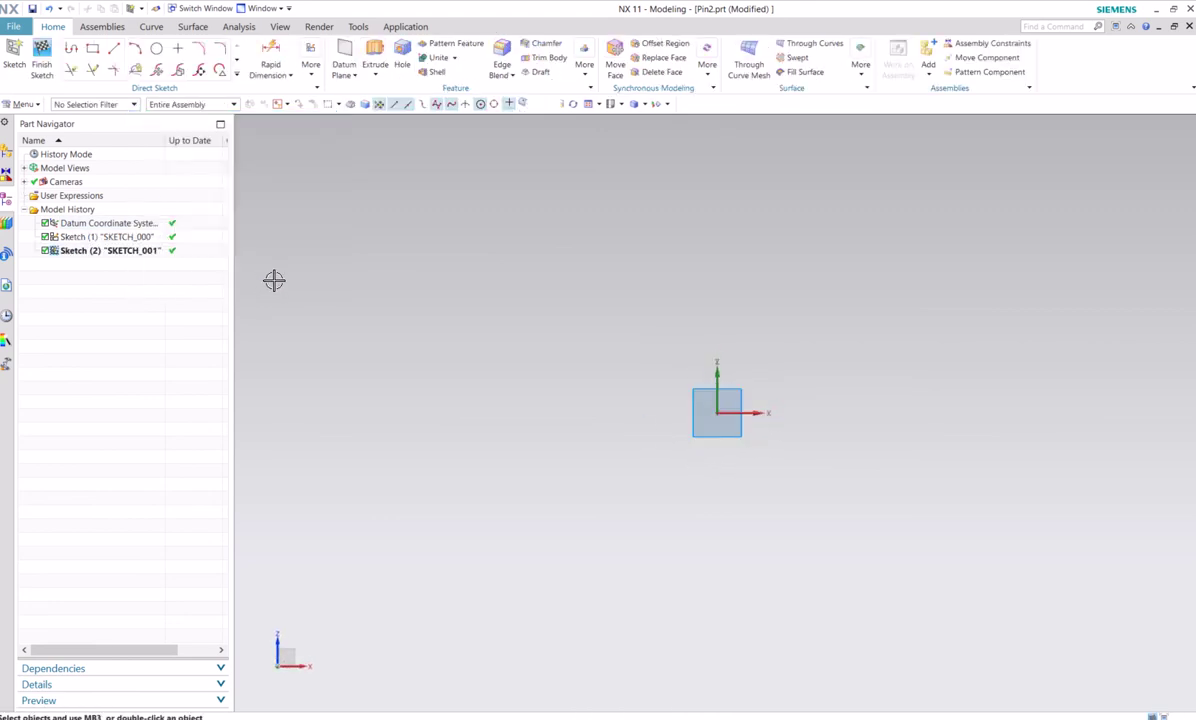
Draw a 1/8 in diameter circle centred on the sketch origin.
left_click(158, 48)
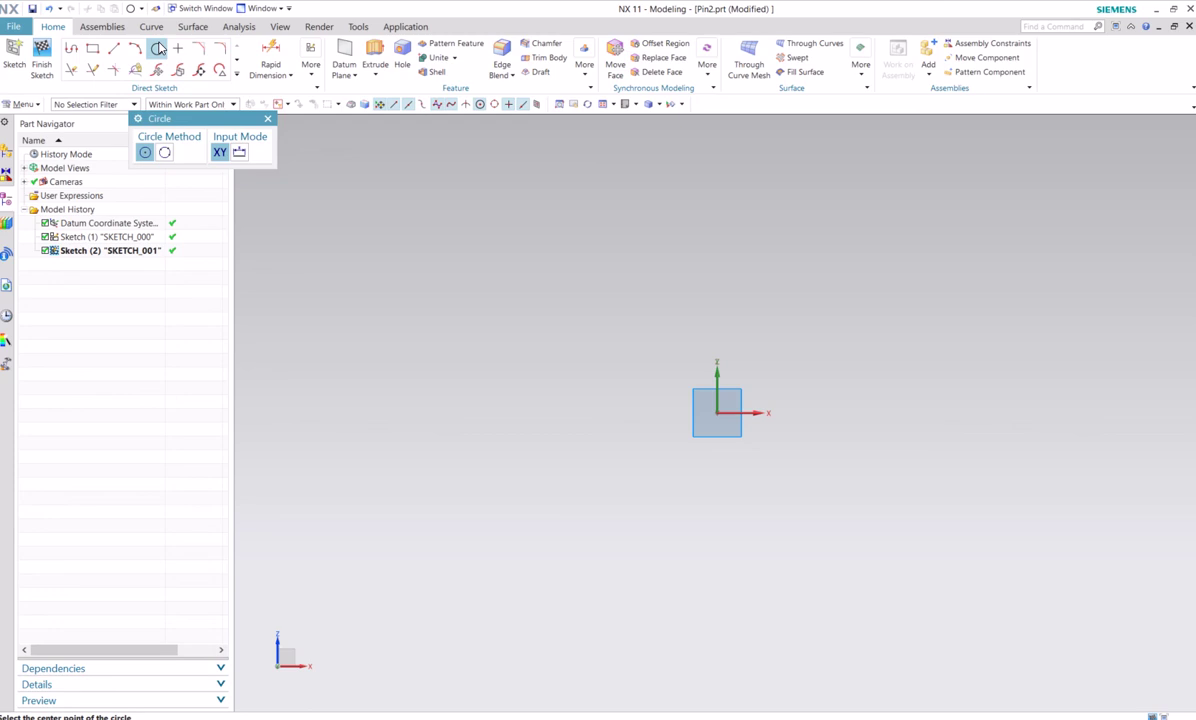
left_click(717, 412)
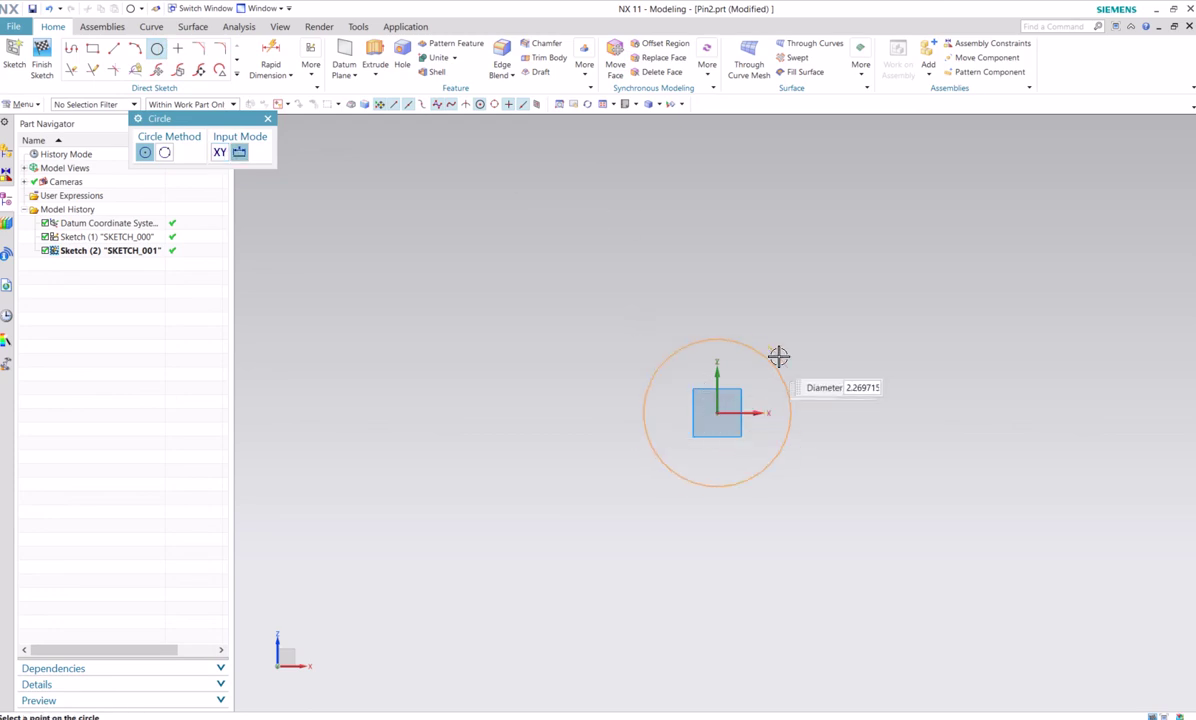
type("1")
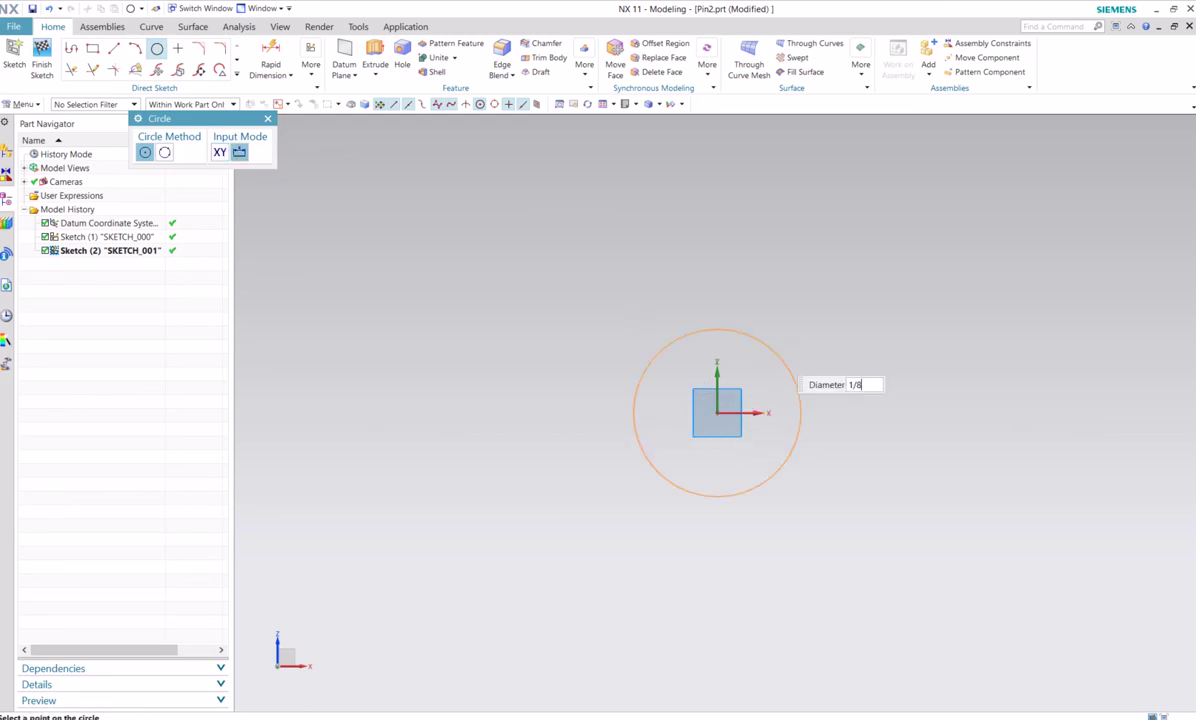
type("/8")
key("Return")
scroll(739, 400, "up", 8)
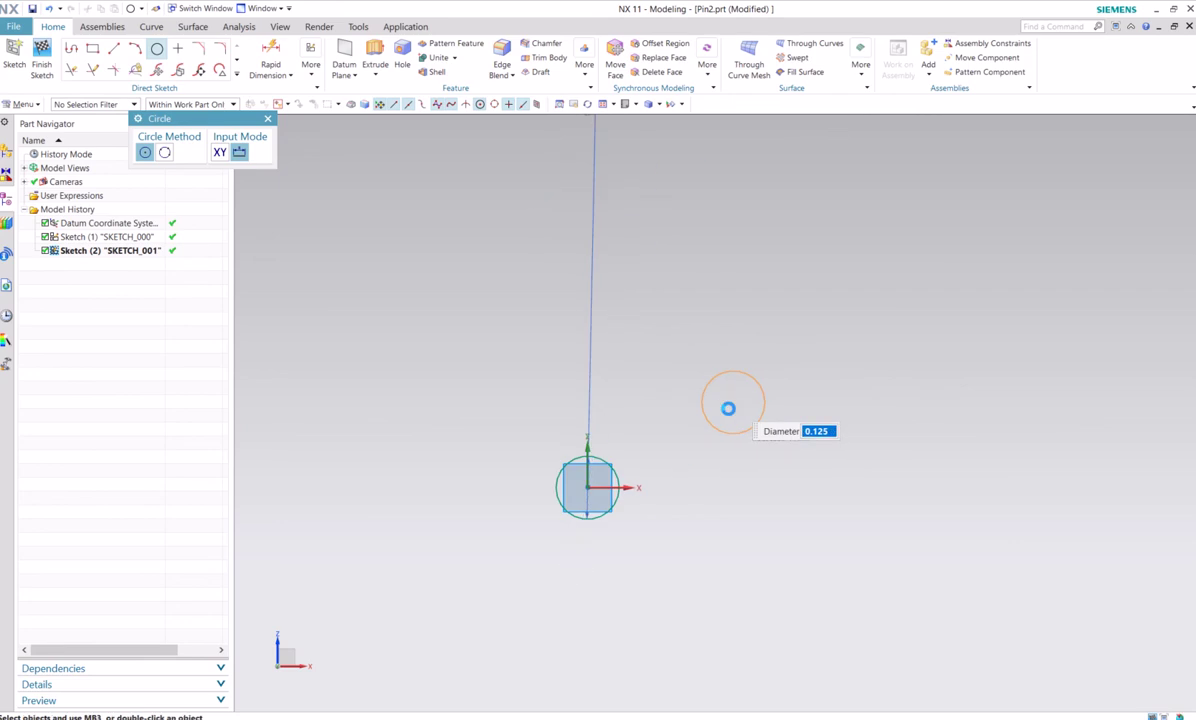
key("Escape")
scroll(694, 422, "up", 5)
middle_click_drag(702, 419, 716, 390)
Draw a concentric 0.25 in diameter circle at the origin and finish the sketch.
left_click(156, 48)
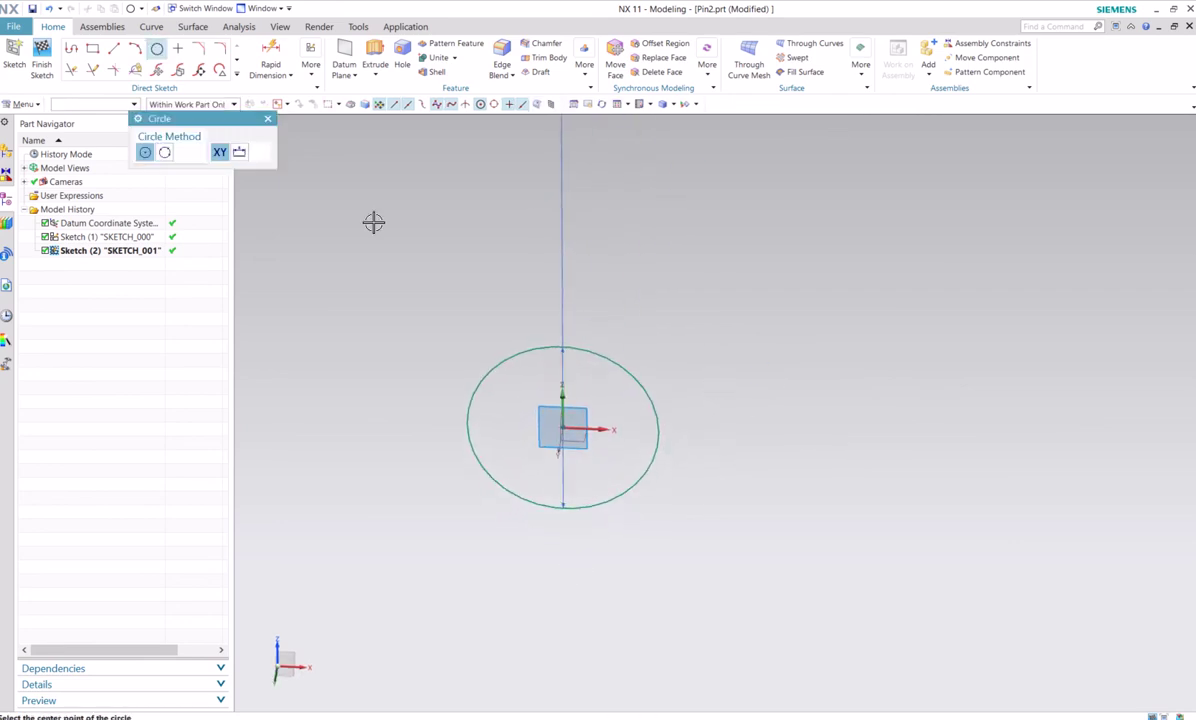
left_click(559, 428)
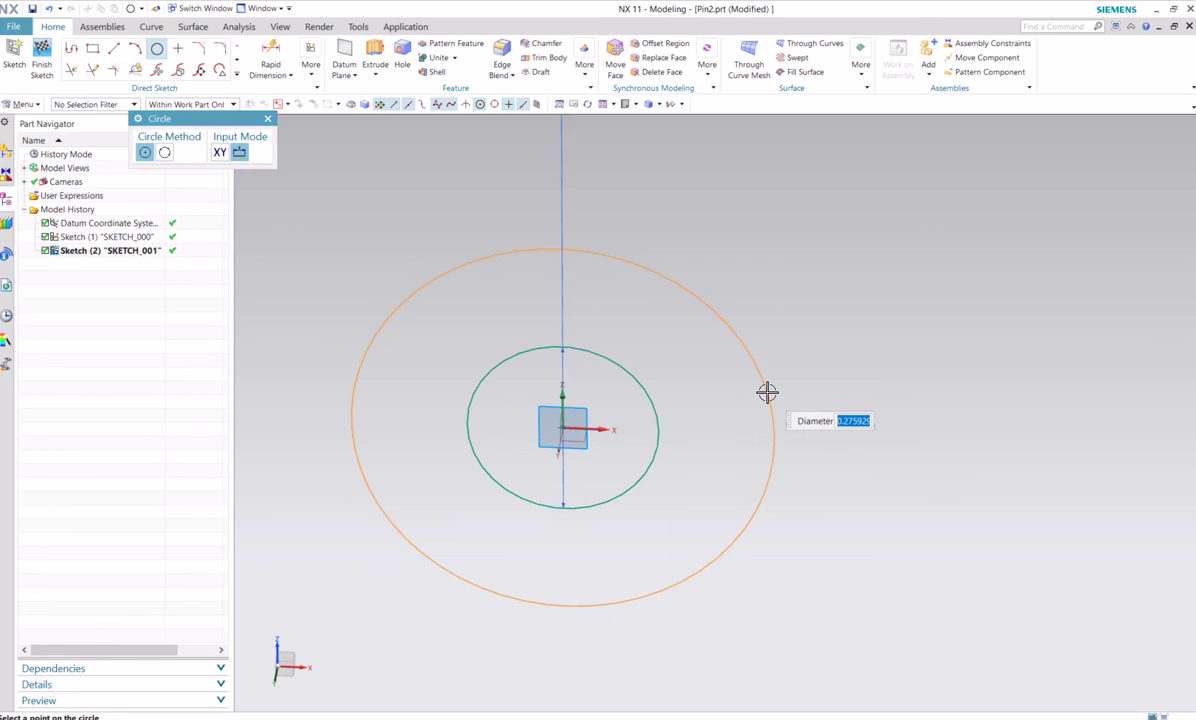
type("0.25")
key("Return")
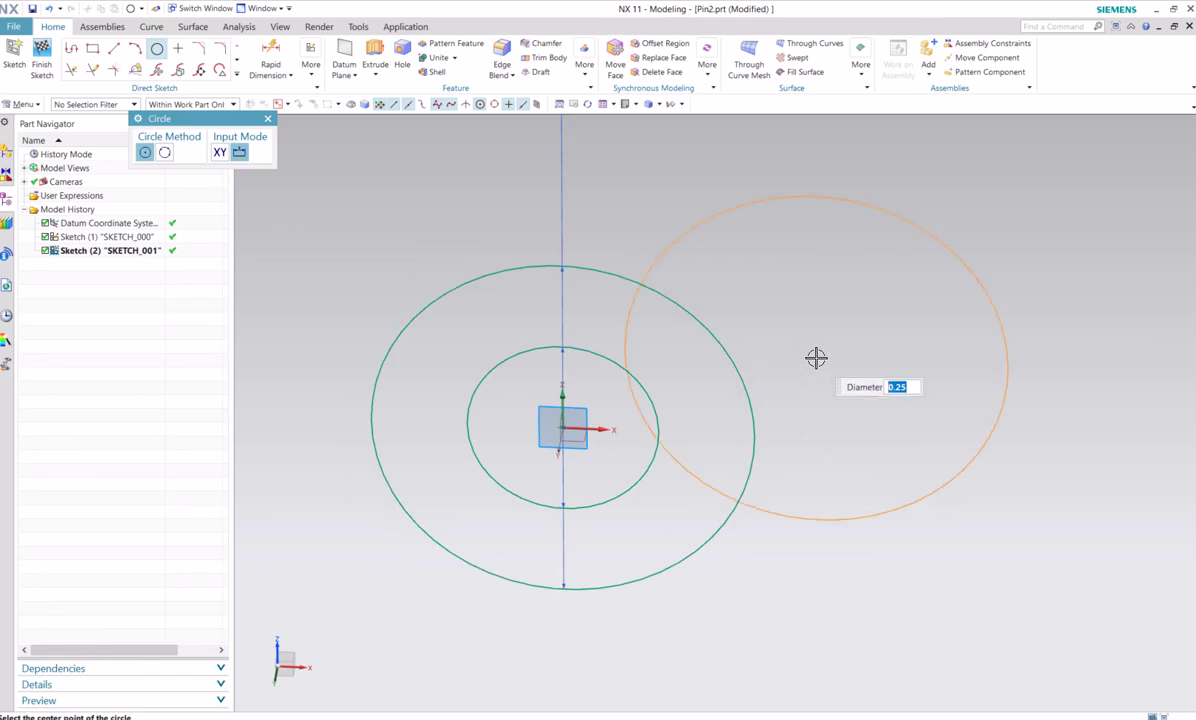
key("Escape")
middle_click_drag(806, 347, 759, 351)
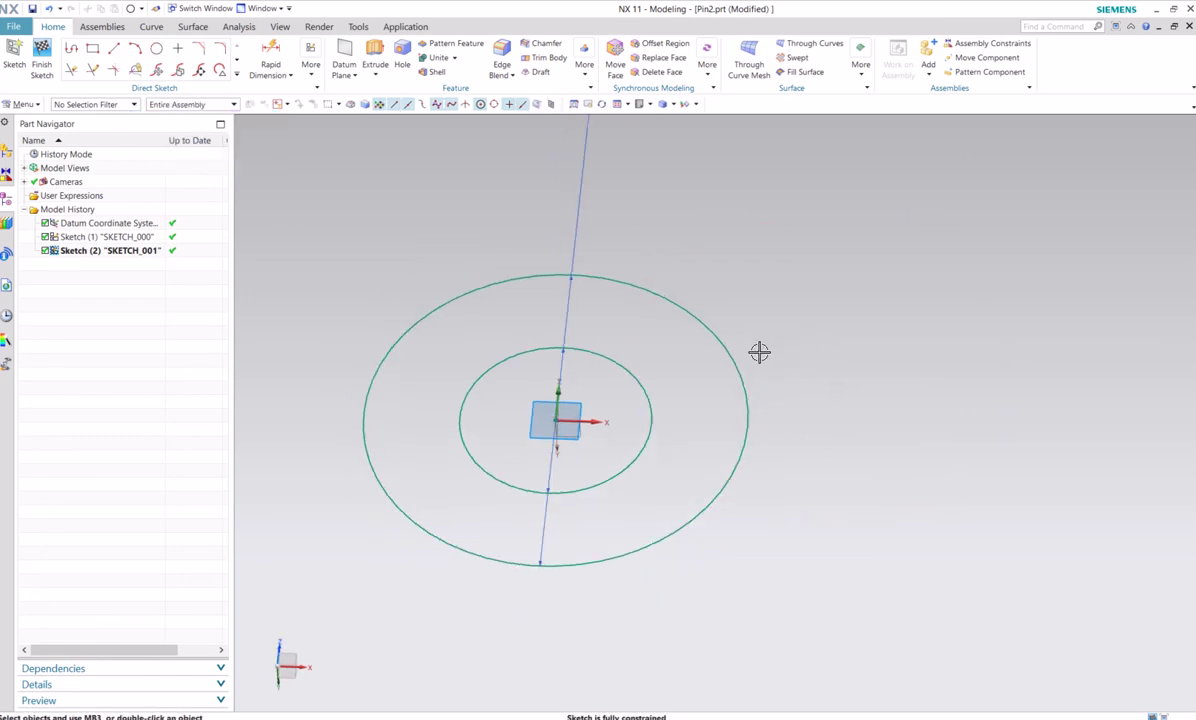
left_click(41, 52)
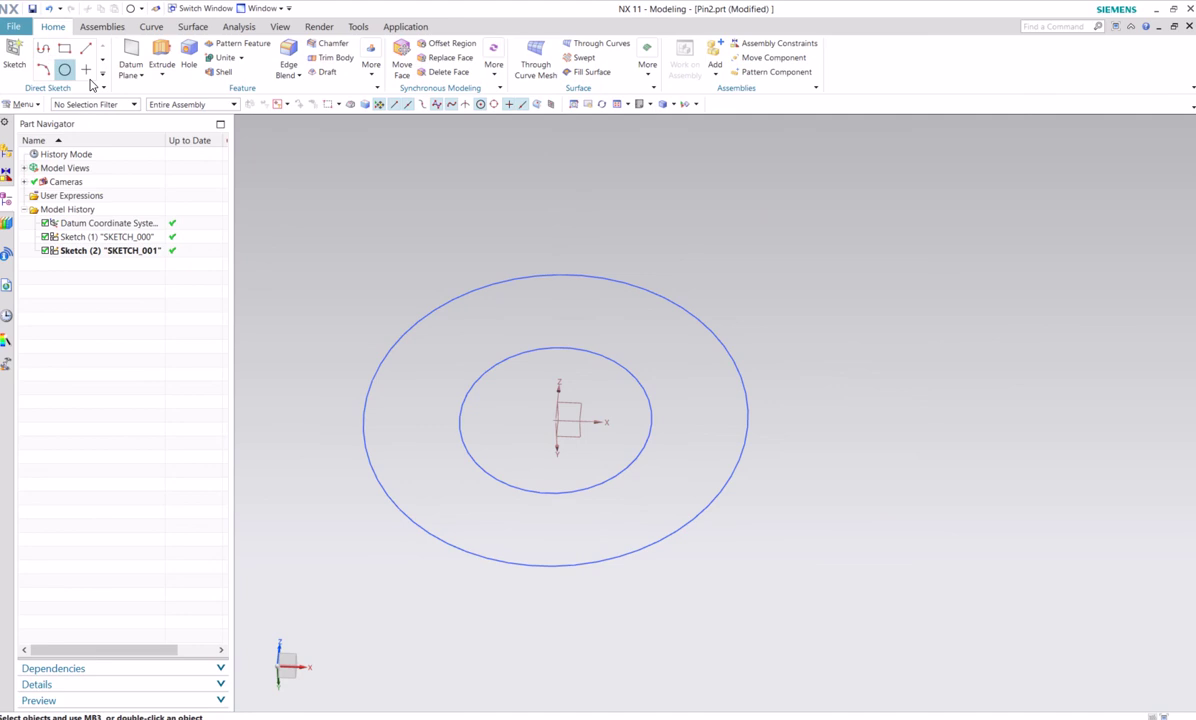
Extrude only the inner circle from 0 to 1/4 in, using the Single Curve selection rule.
left_click(162, 55)
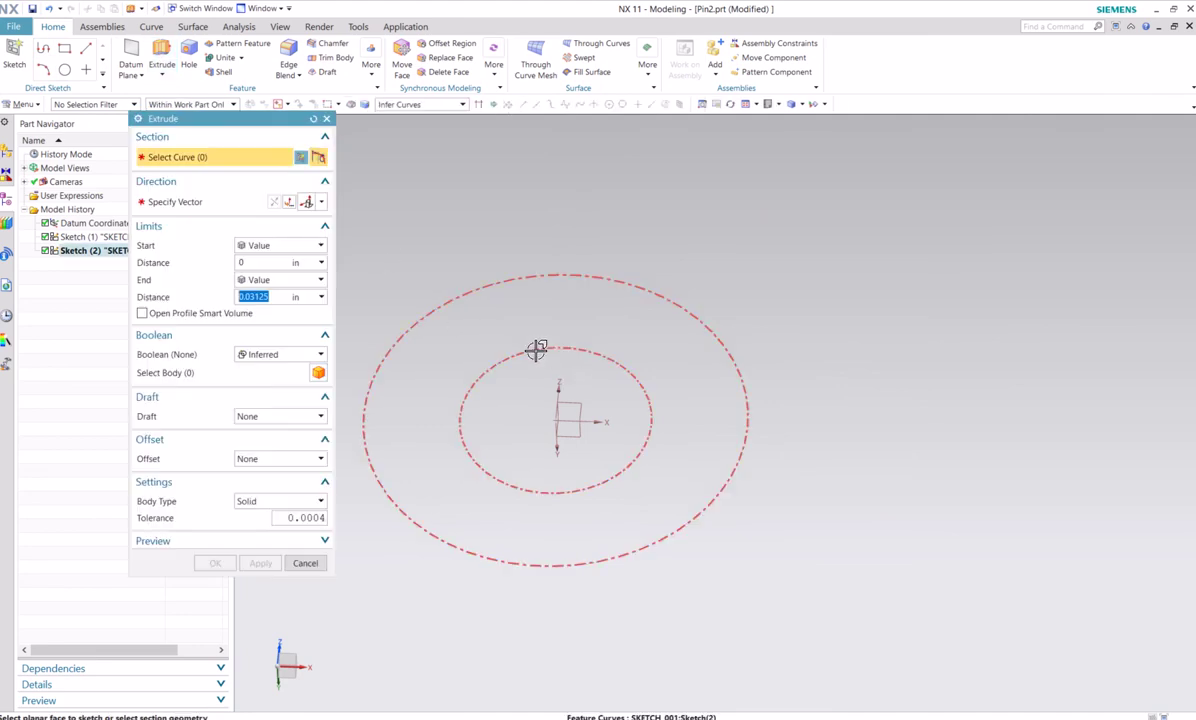
left_click(420, 105)
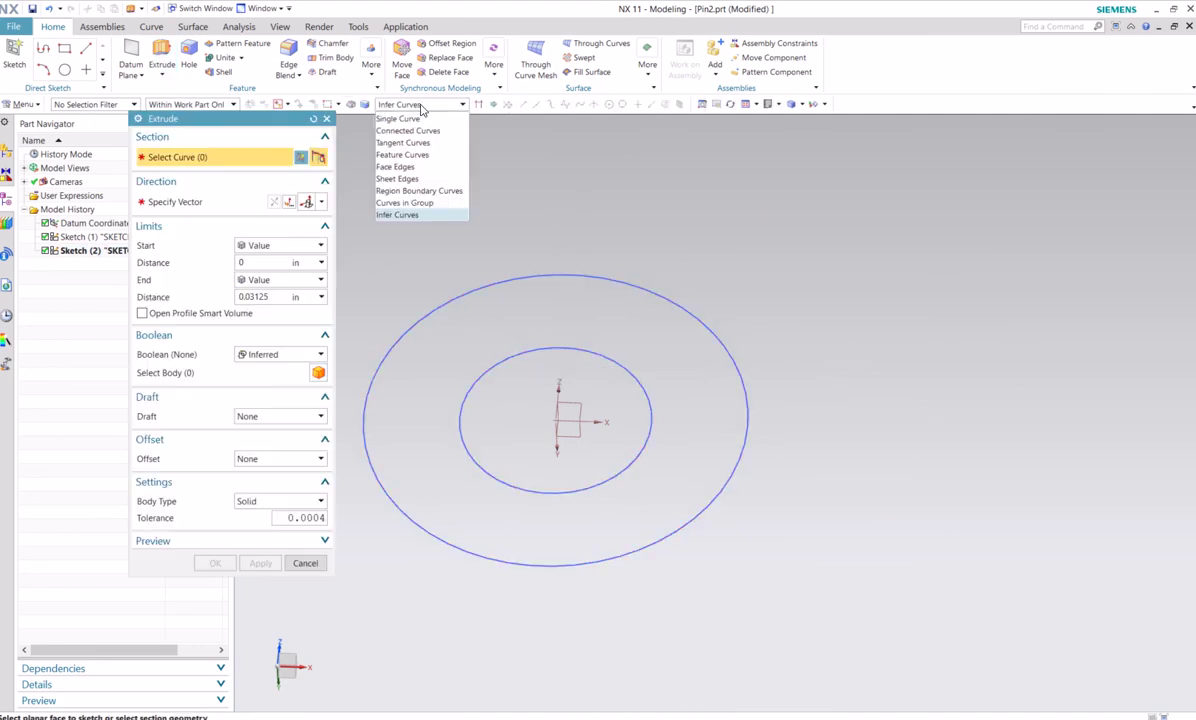
left_click(398, 118)
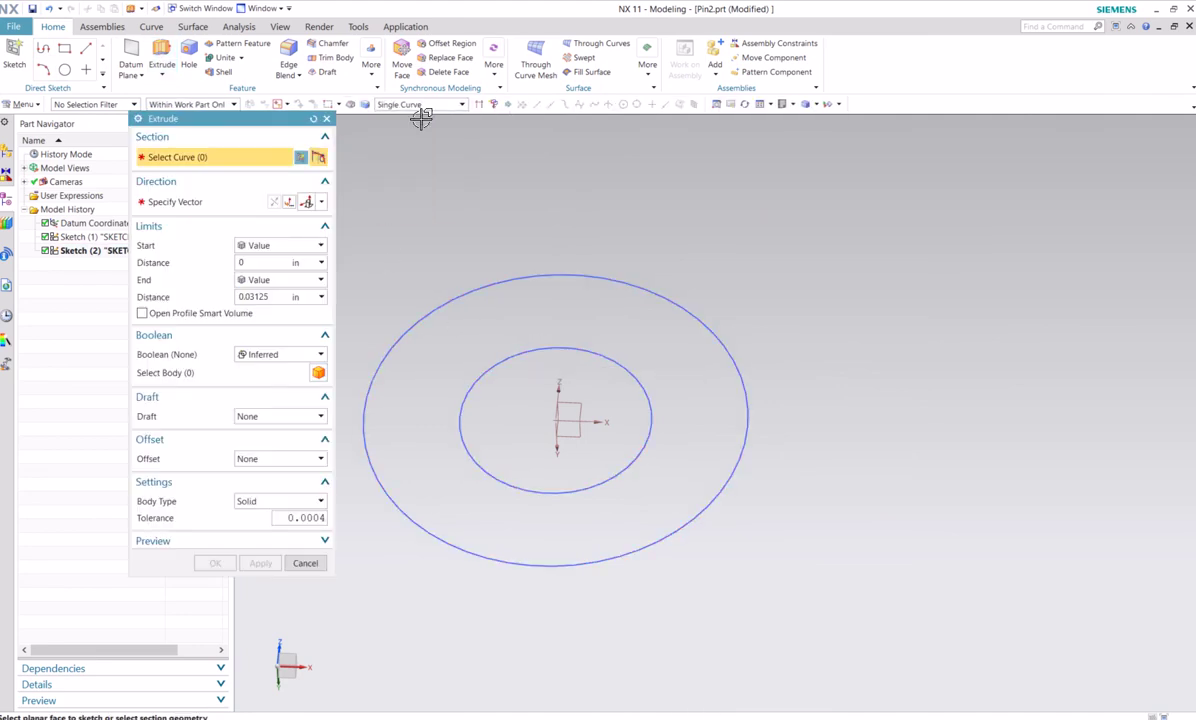
left_click(541, 347)
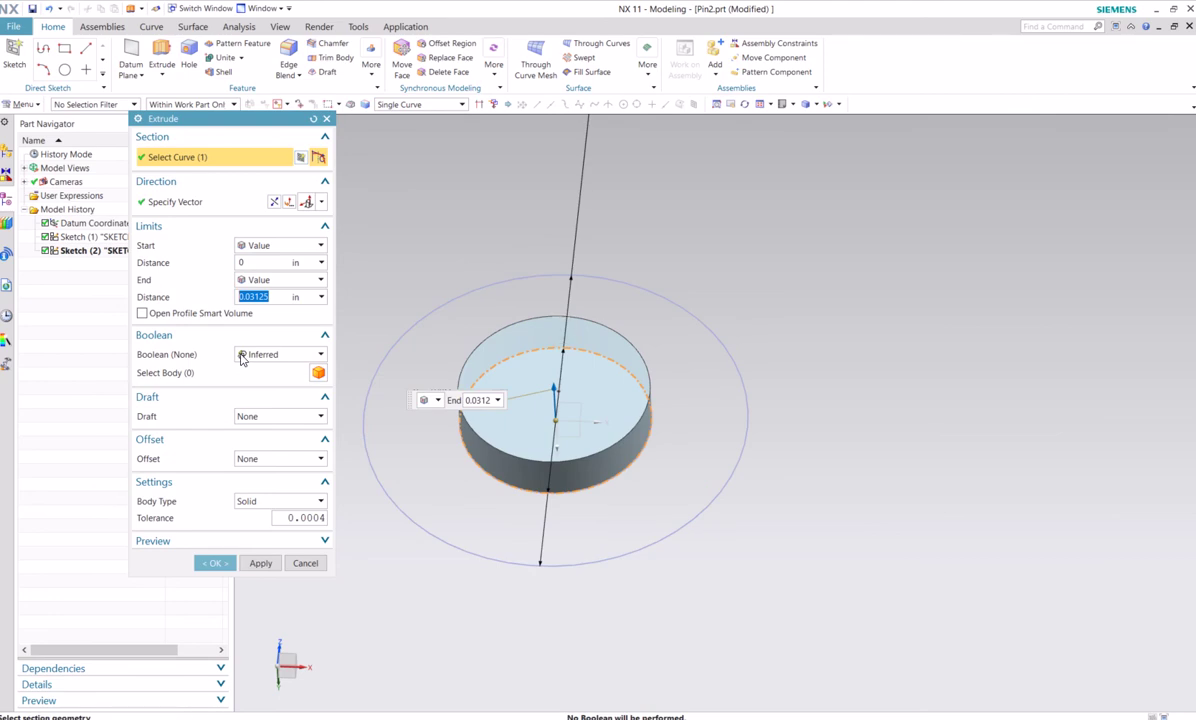
type("1/4")
left_click(248, 262)
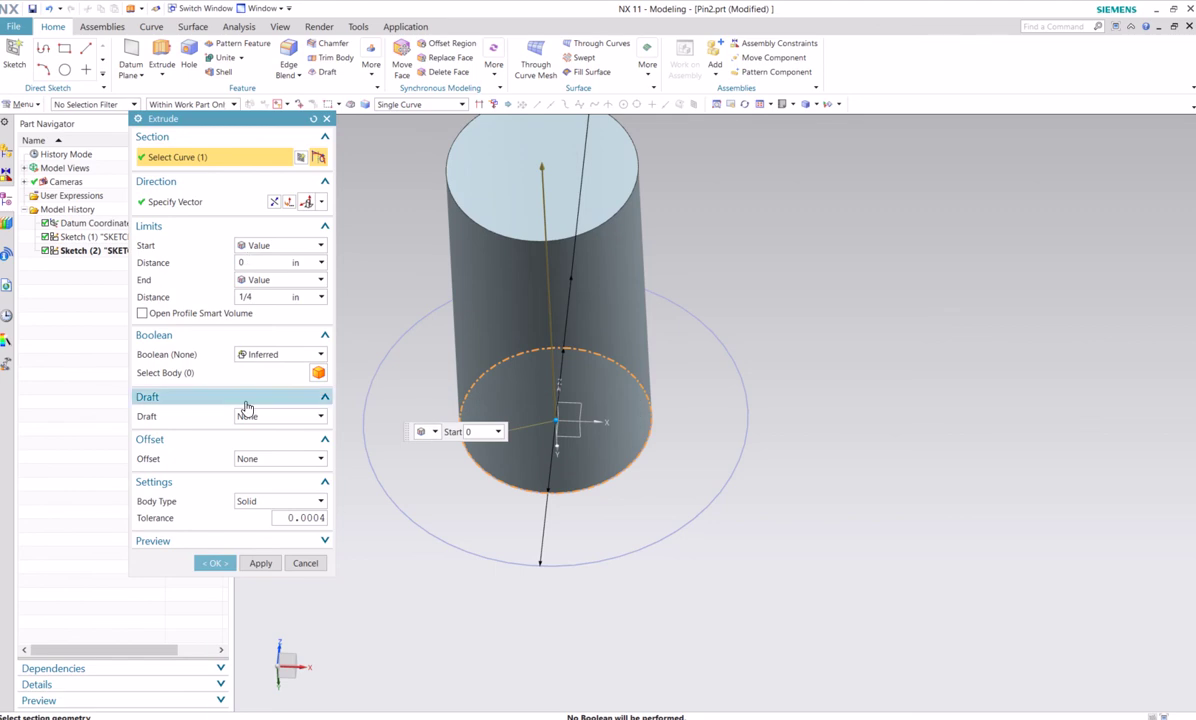
left_click(214, 563)
middle_click_drag(366, 404, 342, 363)
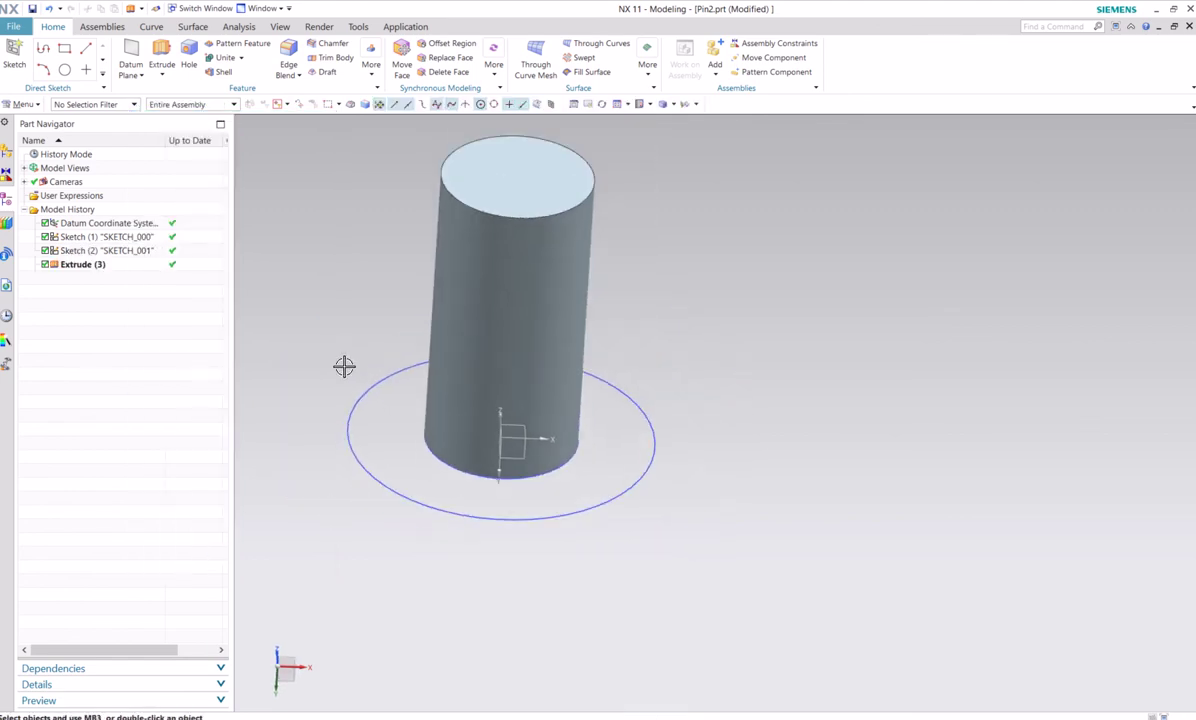
Set up an extrusion of the outer circle with a start distance of 1/16 in.
left_click(162, 58)
left_click(368, 388)
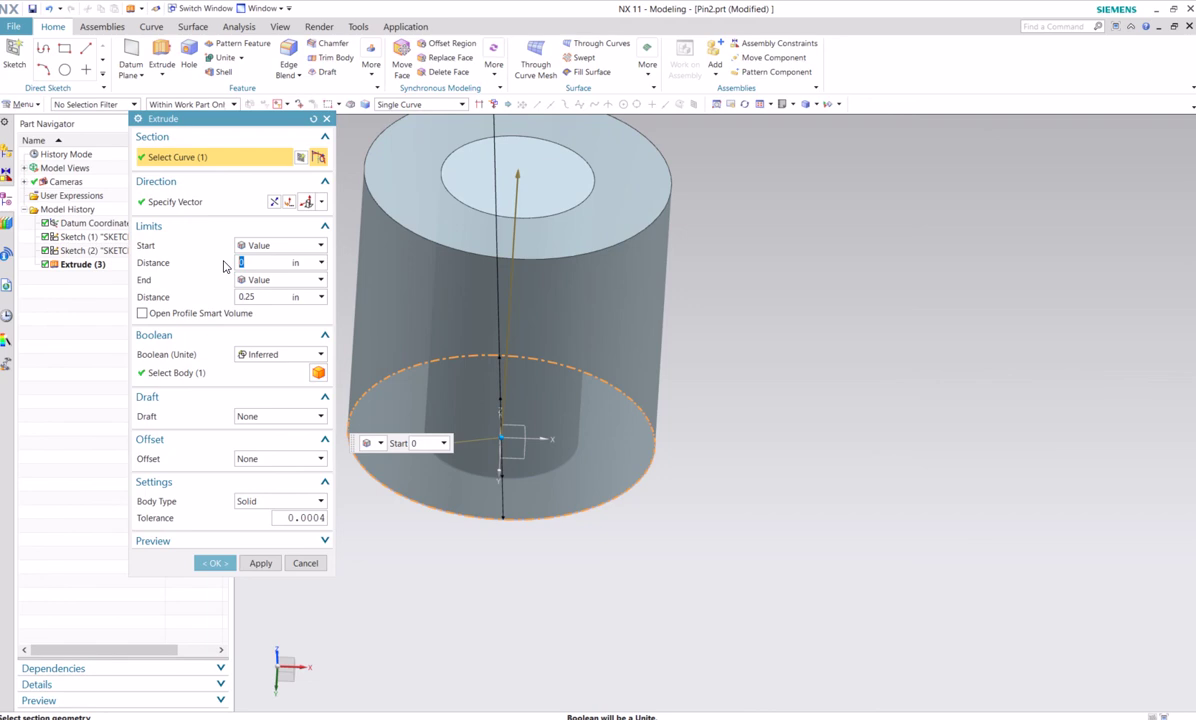
type("1/16")
key("Return")
key("Tab")
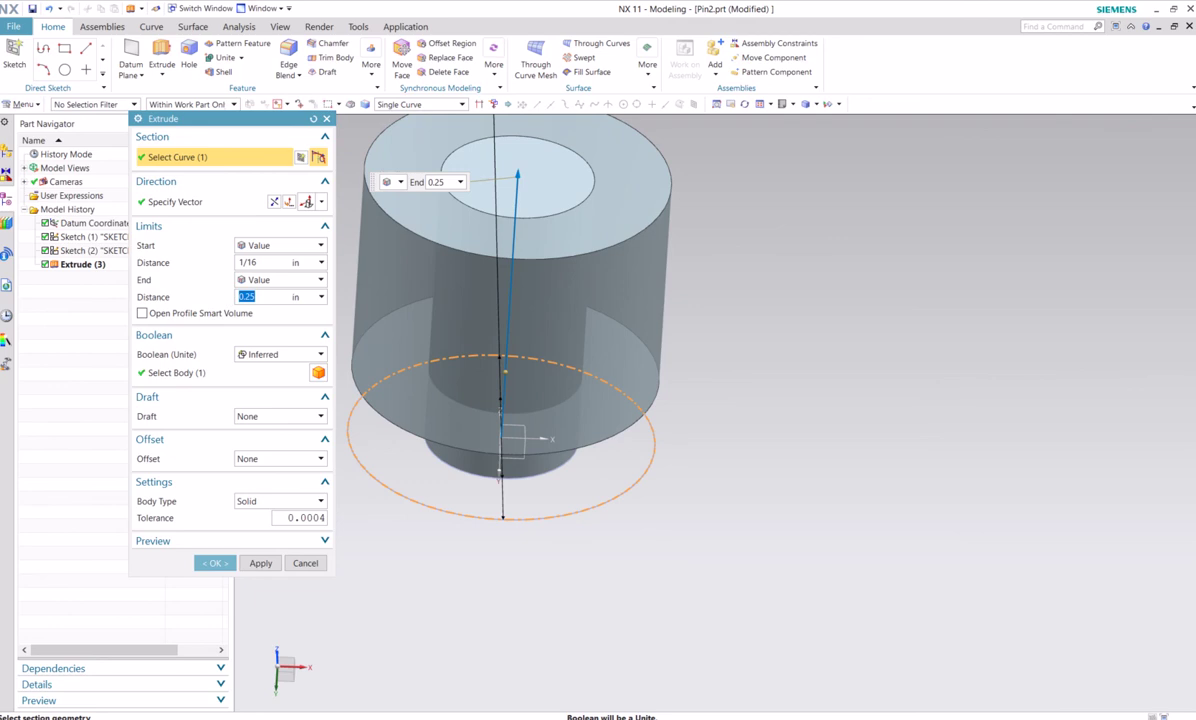
Try an end distance of 1/8 in for the outer circle's extrusion.
type("1/8")
key("Return")
middle_click_drag(766, 421, 755, 384)
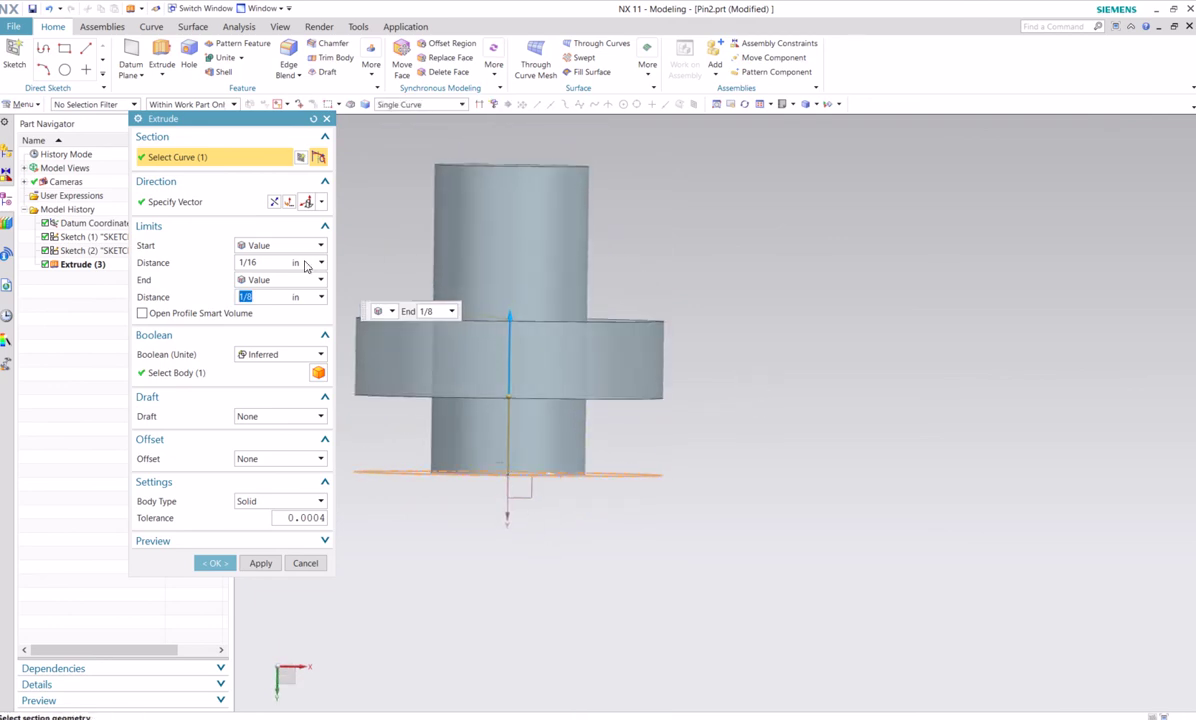
left_click(245, 296)
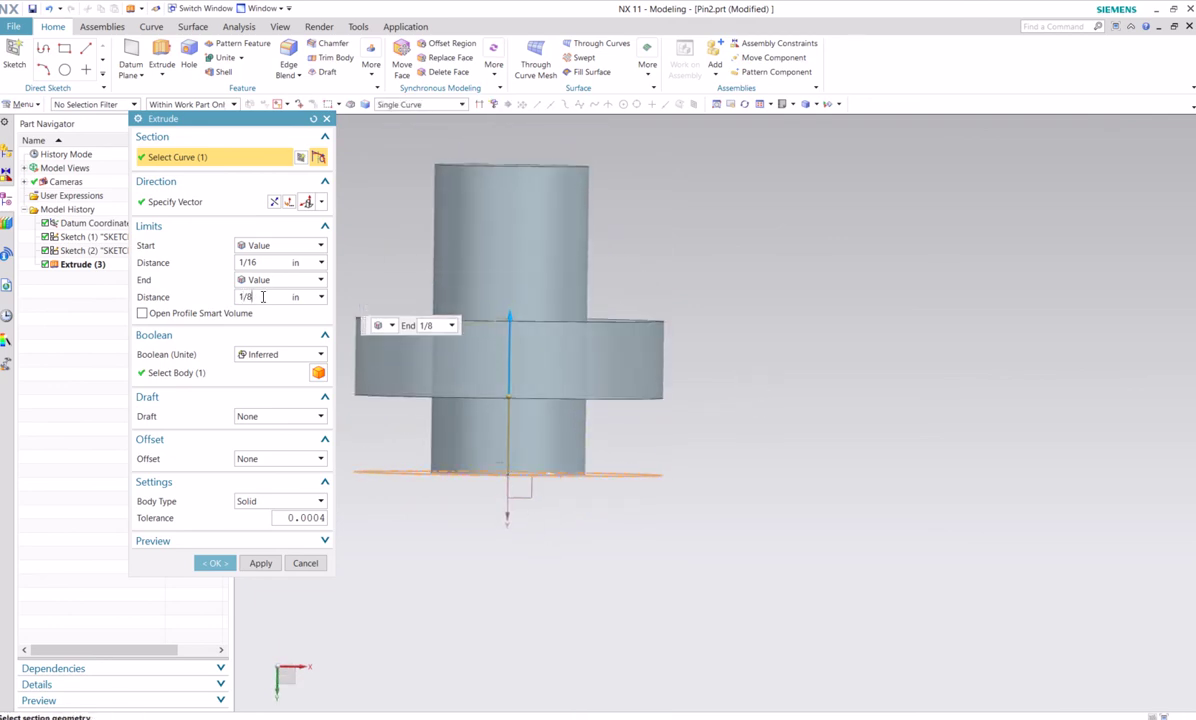
type("4")
left_click(267, 266)
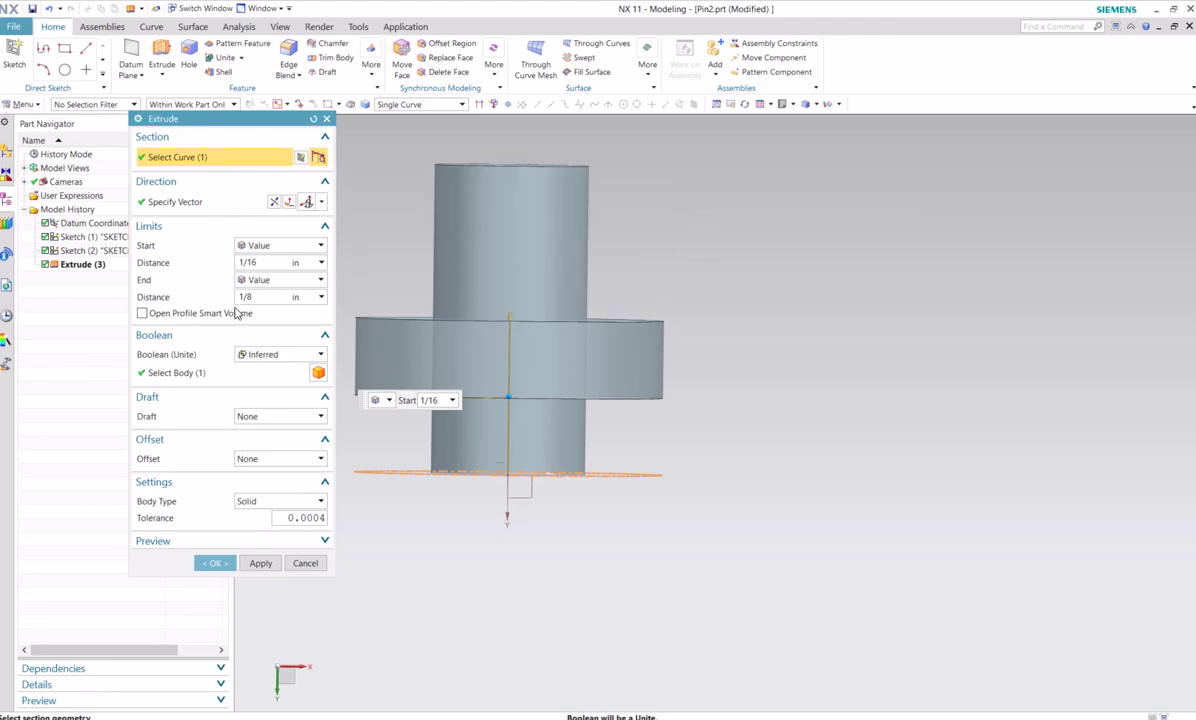
Set the outer circle's extrusion end distance to 3/16 in and create it united with the inner cylinder.
left_click(253, 299)
left_click(243, 298)
type("3")
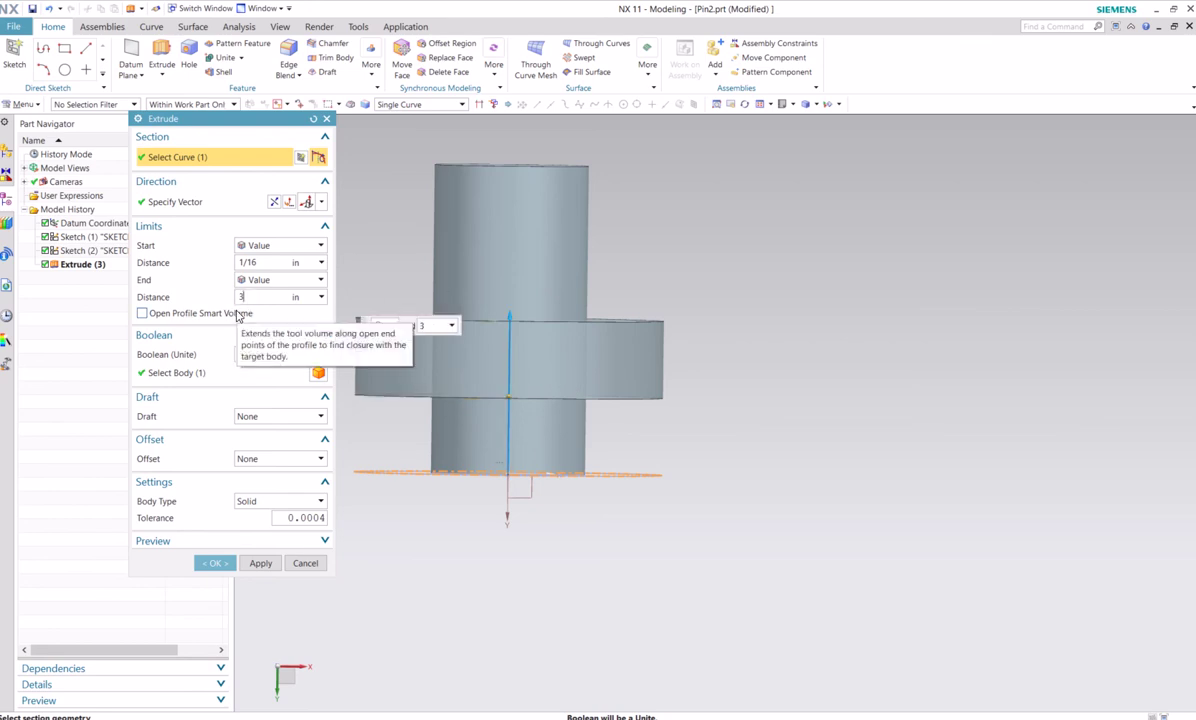
type("/16")
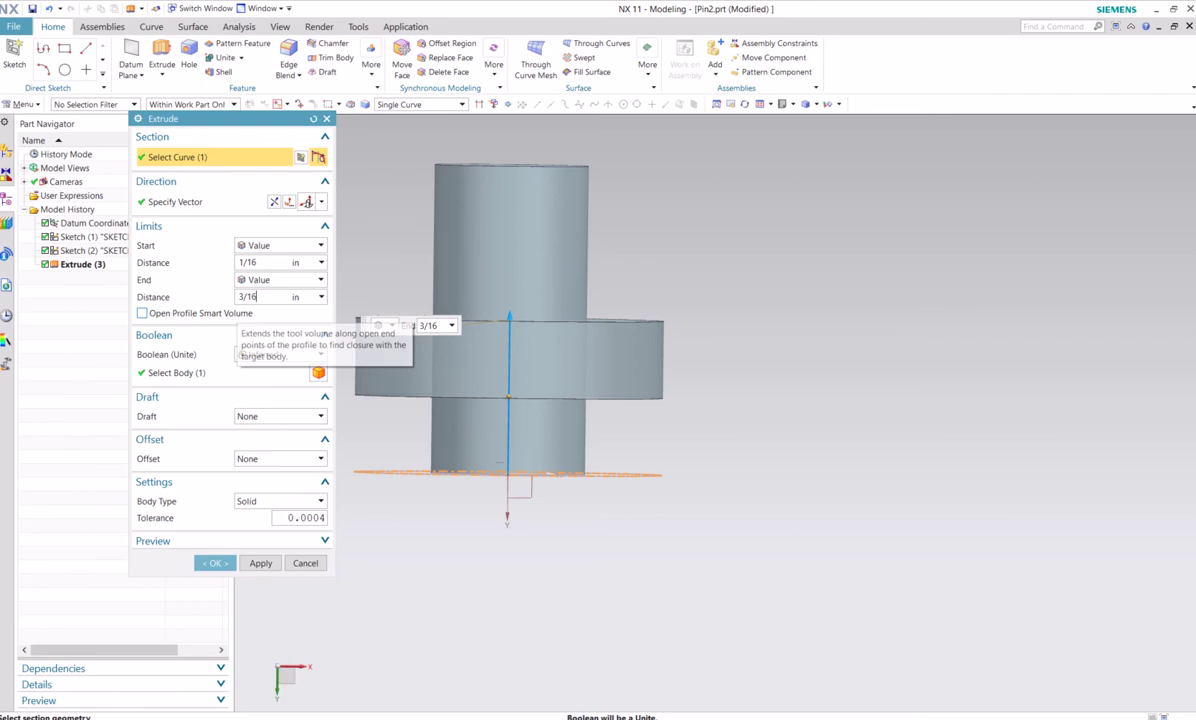
left_click(263, 263)
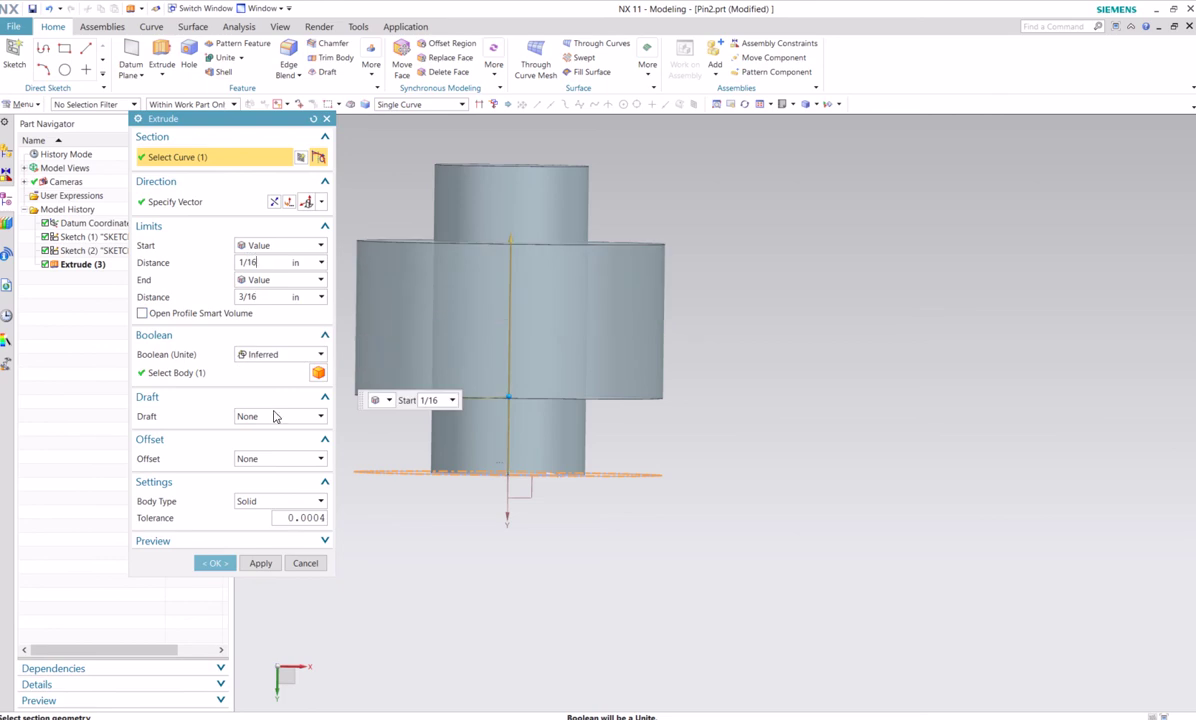
left_click(219, 564)
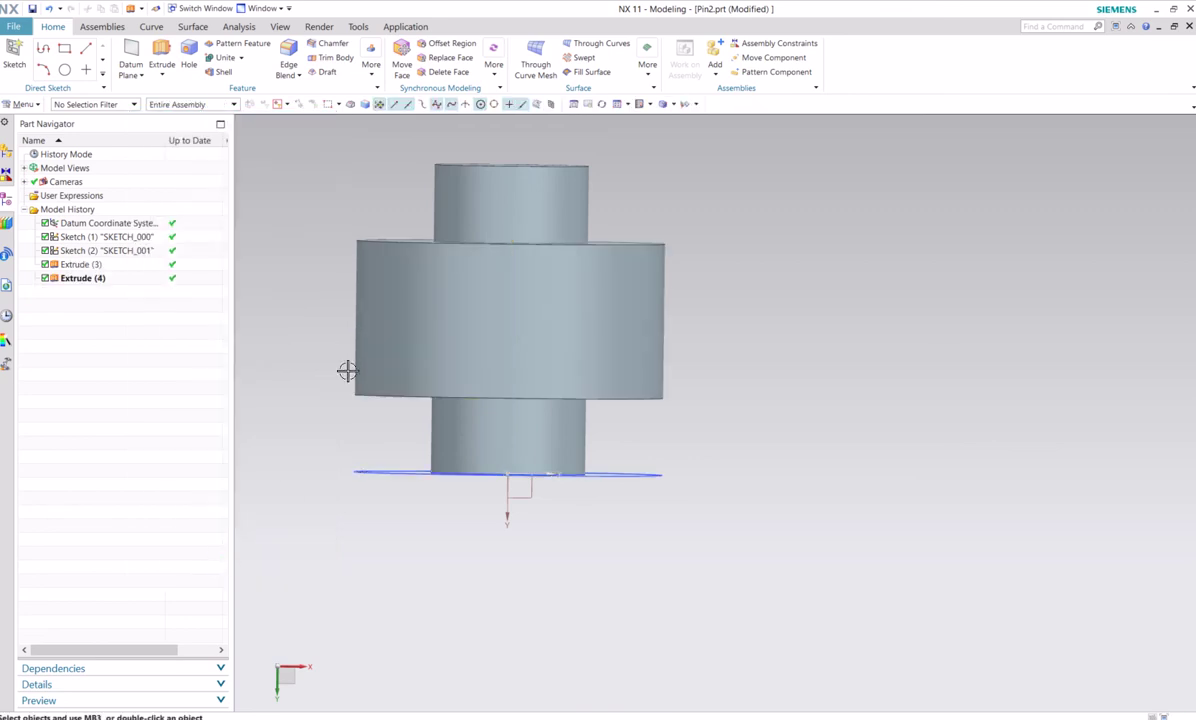
Save the Pin2 part.
middle_click_drag(347, 368, 275, 376)
middle_click_drag(347, 386, 472, 439, "shift")
scroll(389, 414, "up", 2)
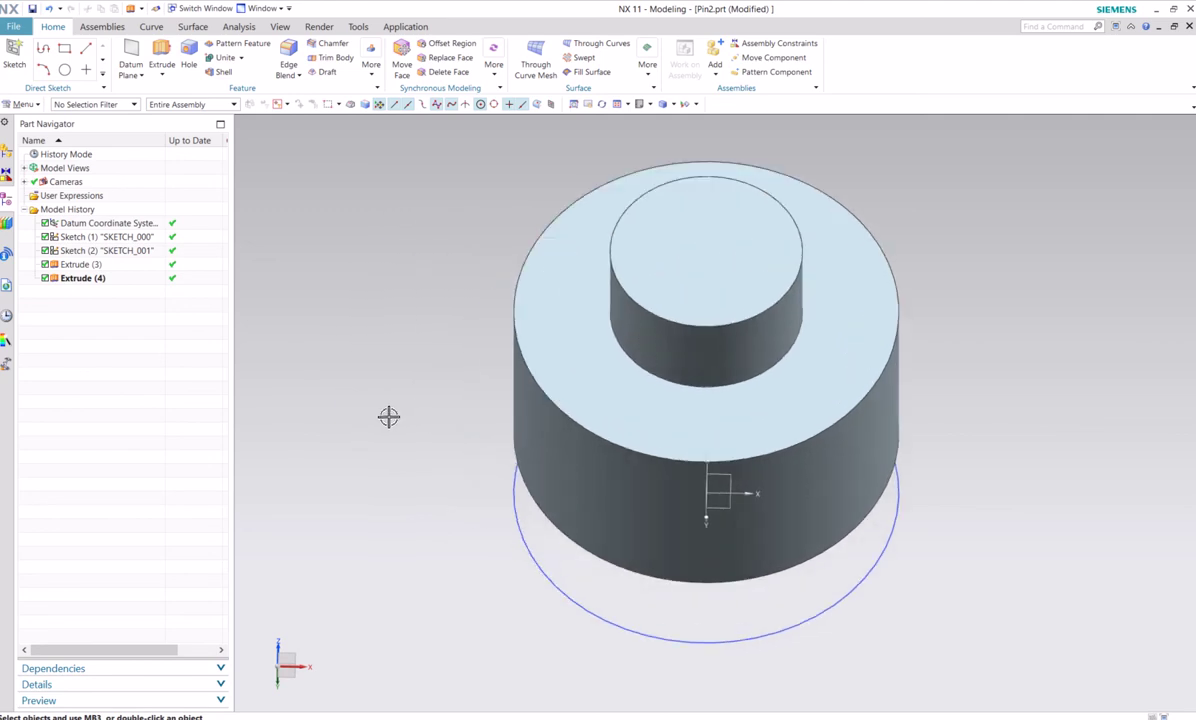
left_click(32, 9)
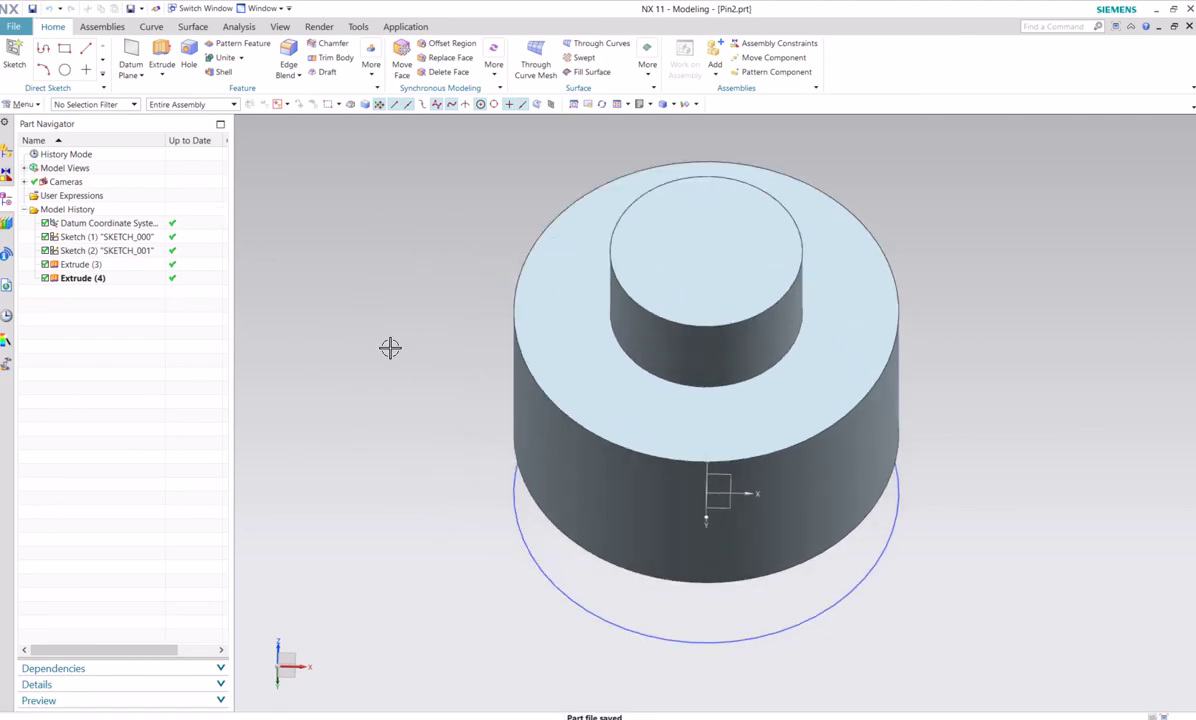